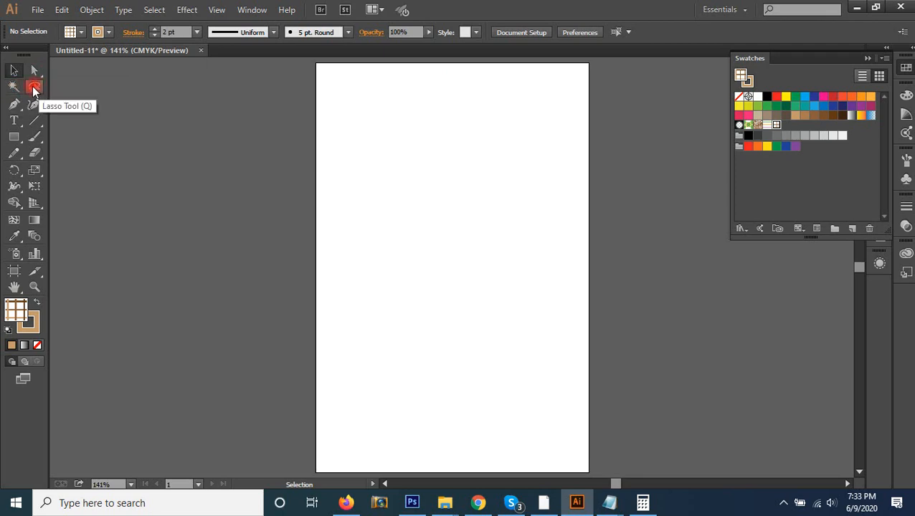
Step: Set the system audio output volume to 62
click(16, 105)
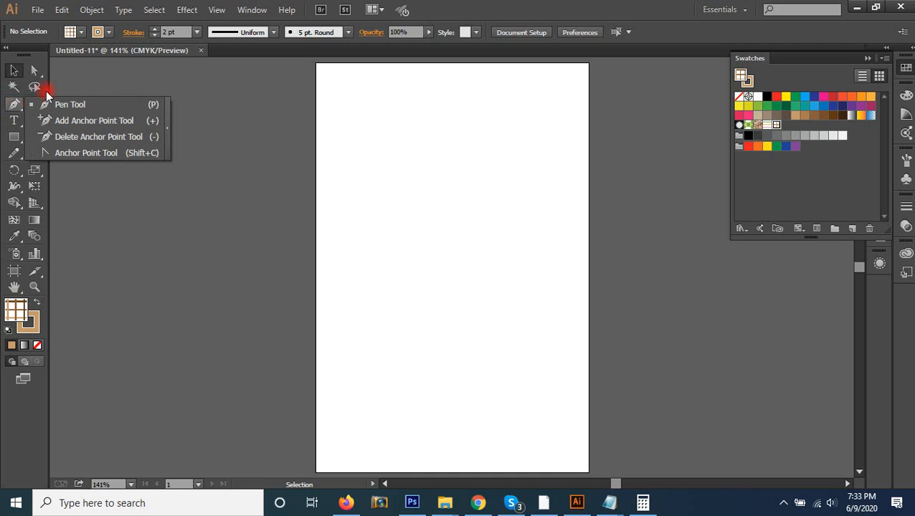
click(831, 506)
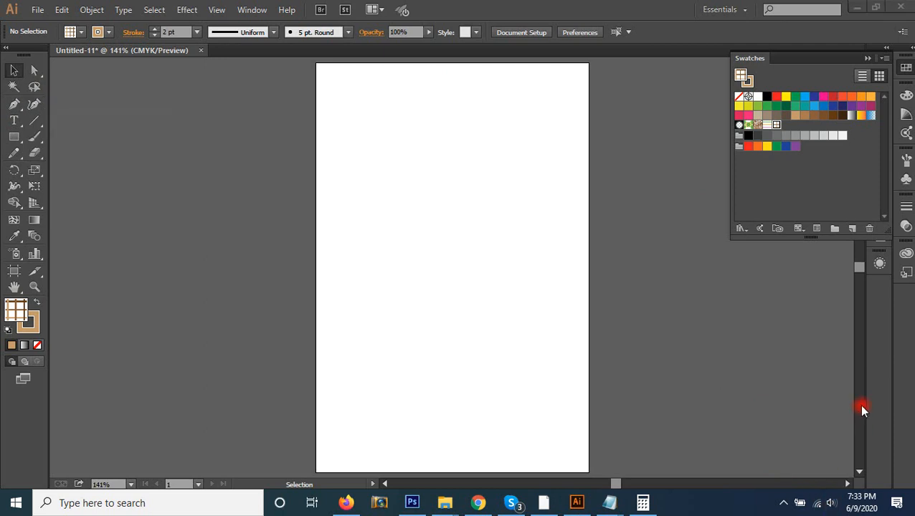
drag(795, 471, 818, 473)
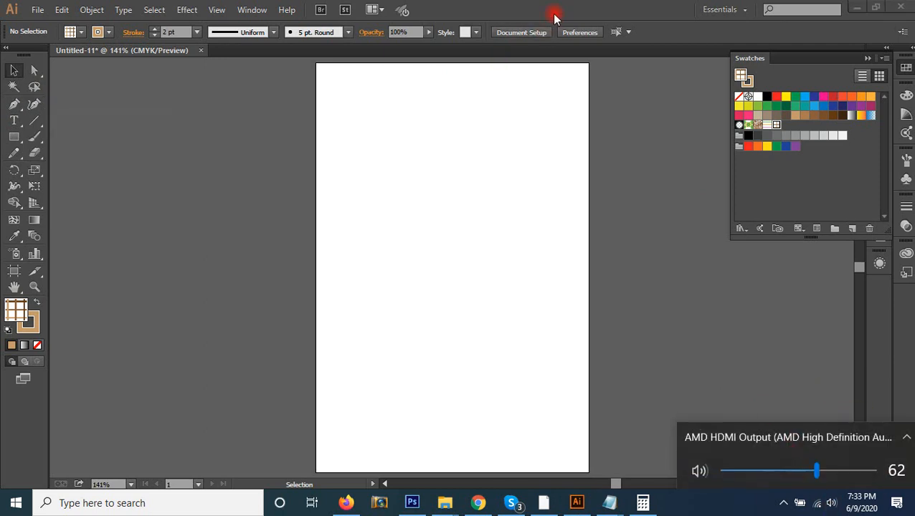
click(99, 84)
Step: Examine the tool variants in the Pen, Type, Line Segment, Rectangle and Paintbrush groups
click(11, 104)
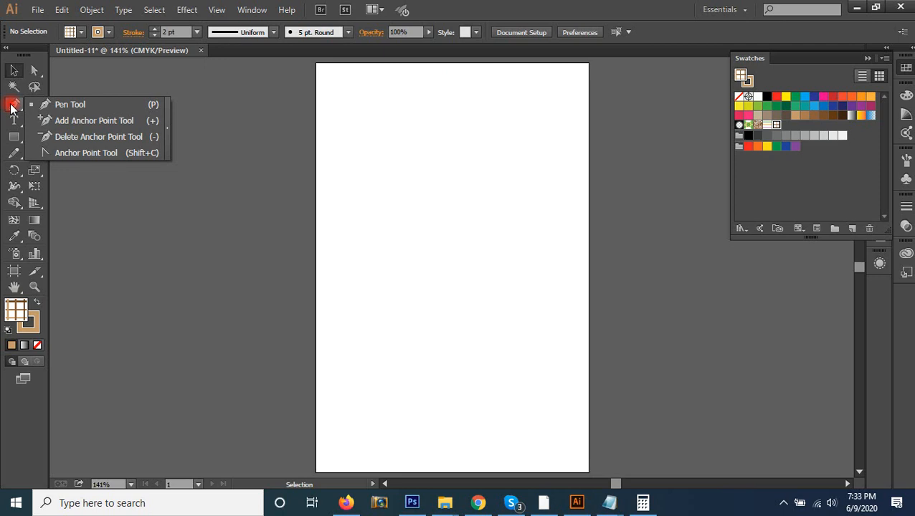
click(445, 11)
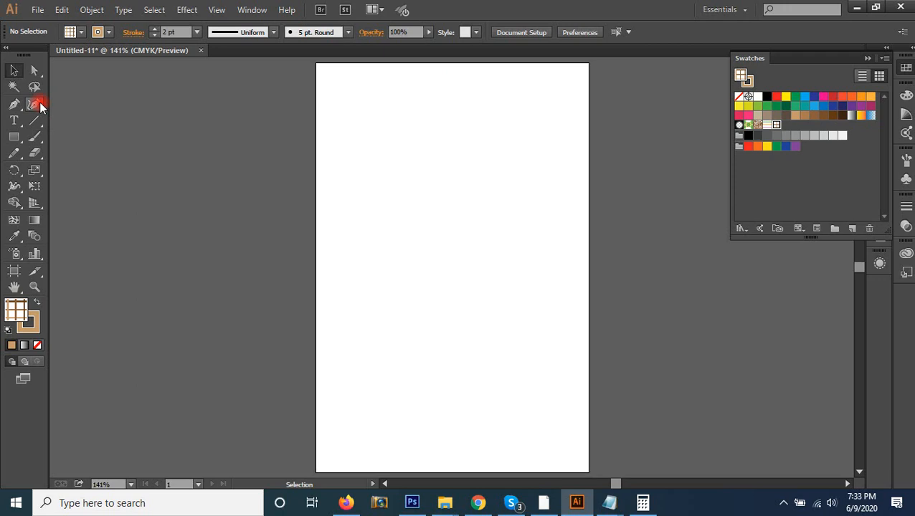
click(15, 121)
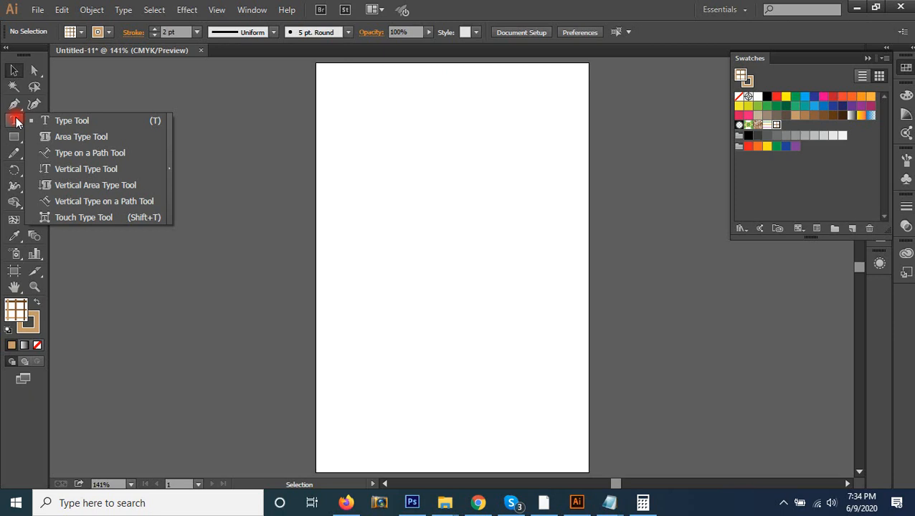
drag(15, 118, 452, 5)
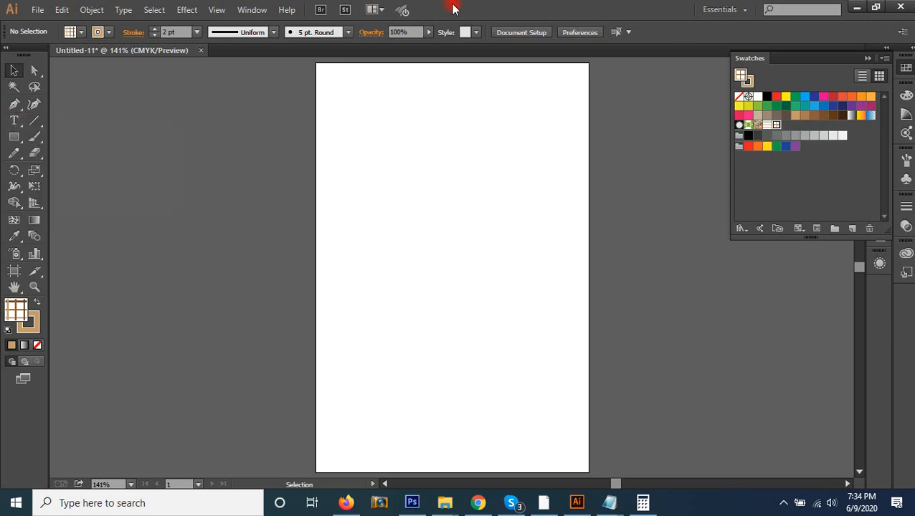
click(32, 123)
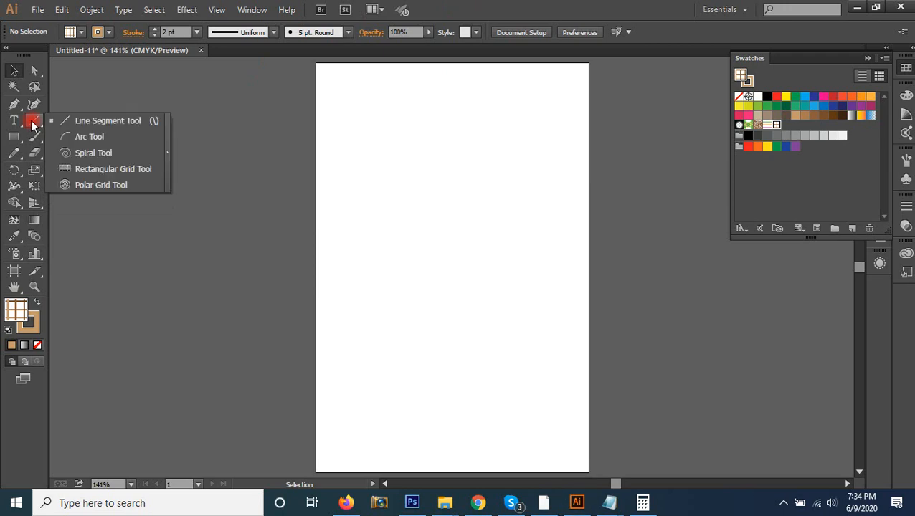
click(14, 137)
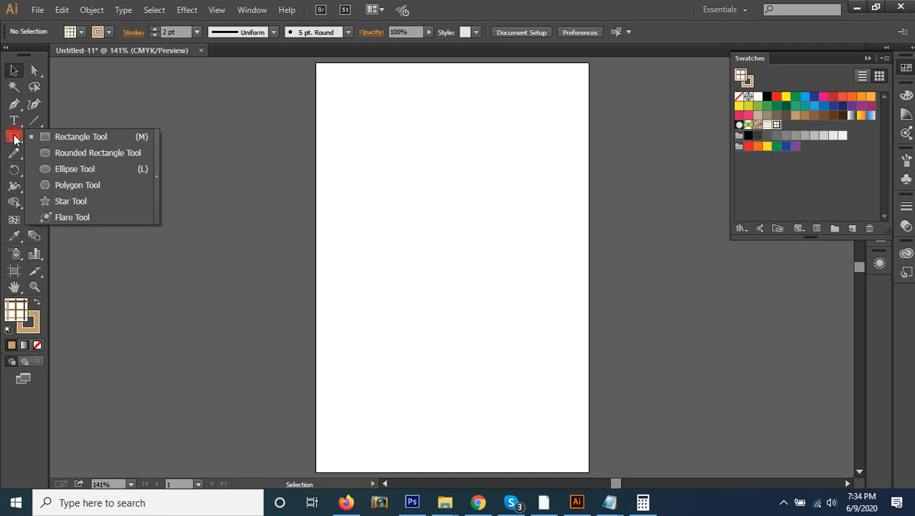
drag(14, 136, 149, 120)
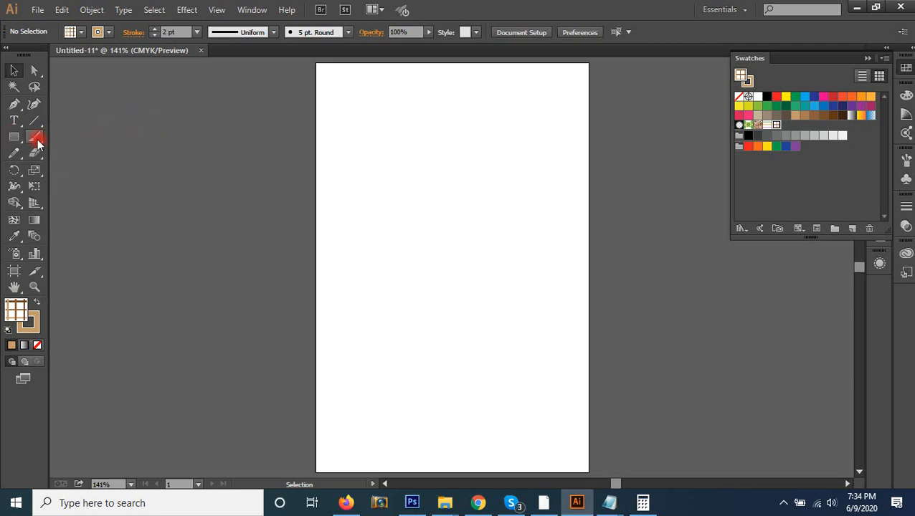
click(37, 140)
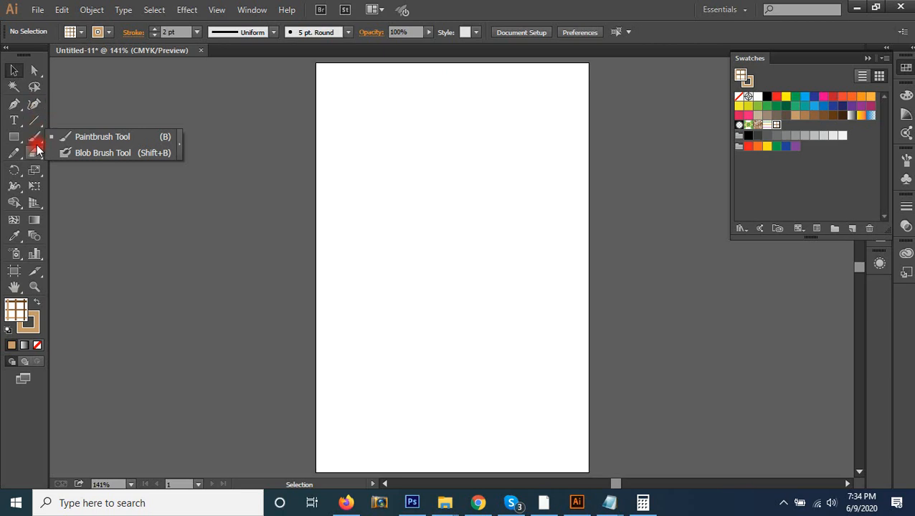
Step: Examine the tool variants in the Pencil, Eraser, Rotate and Width groups
click(16, 155)
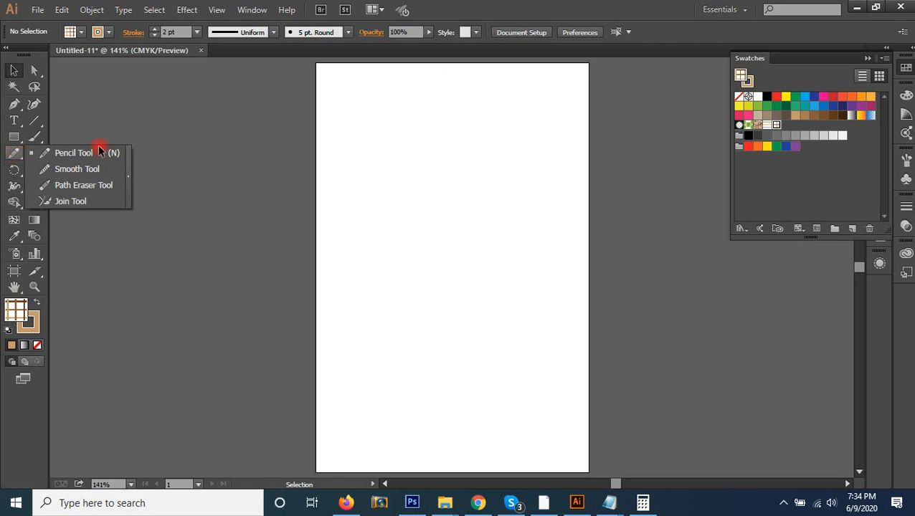
click(33, 155)
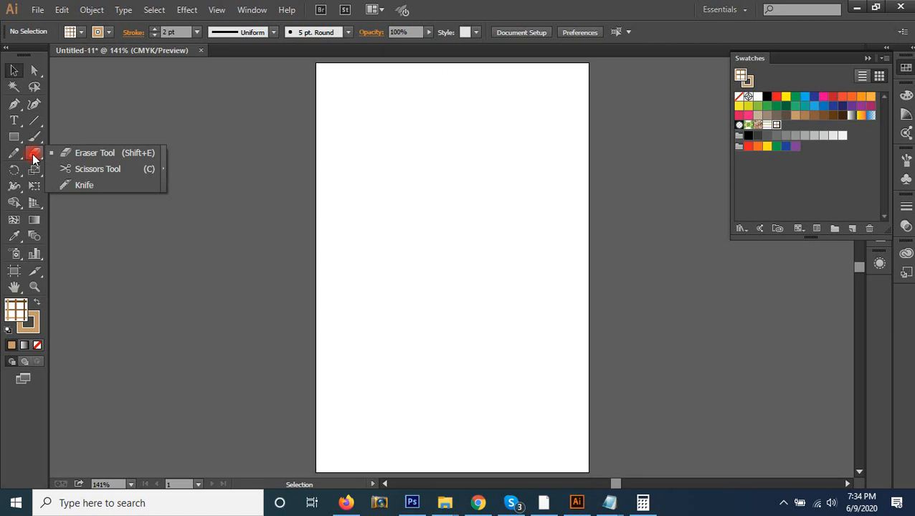
click(14, 173)
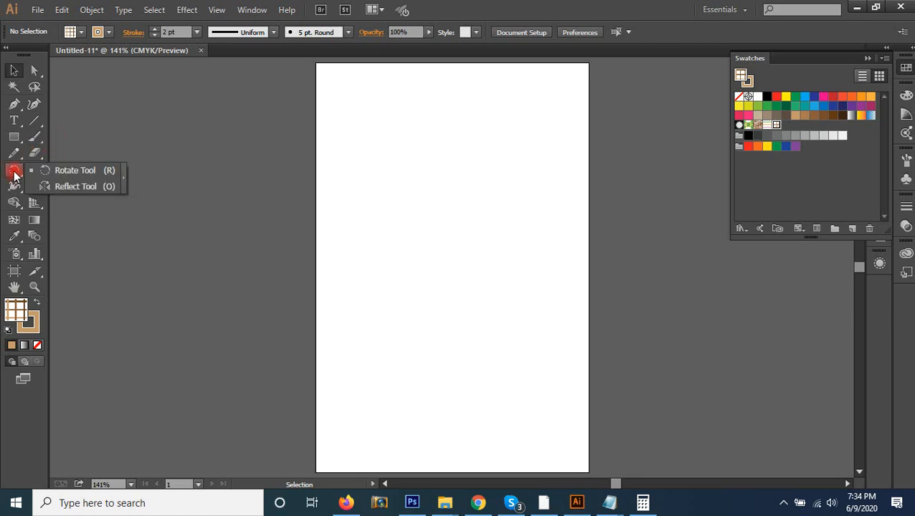
drag(14, 152, 91, 153)
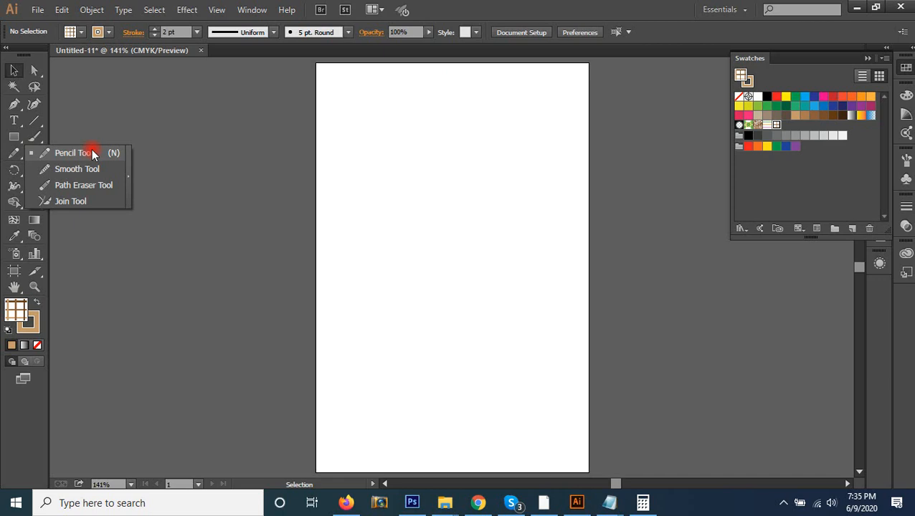
click(175, 111)
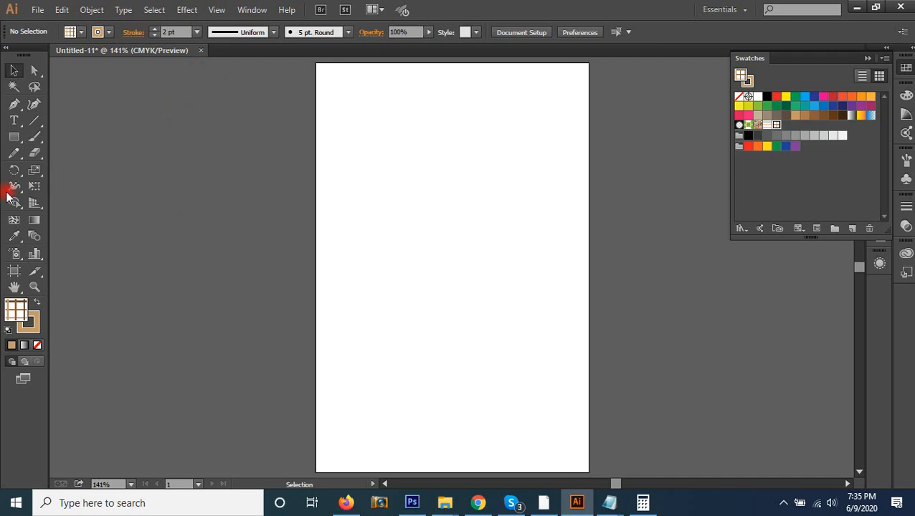
click(34, 154)
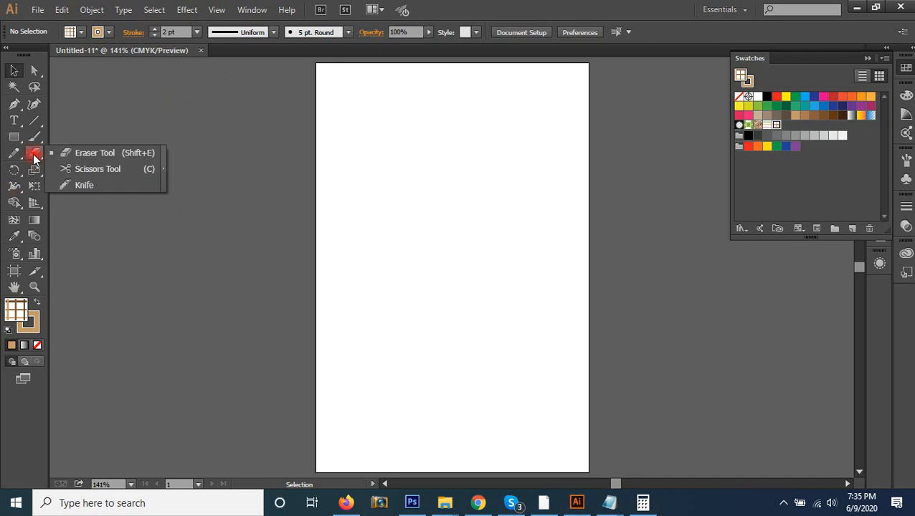
click(16, 174)
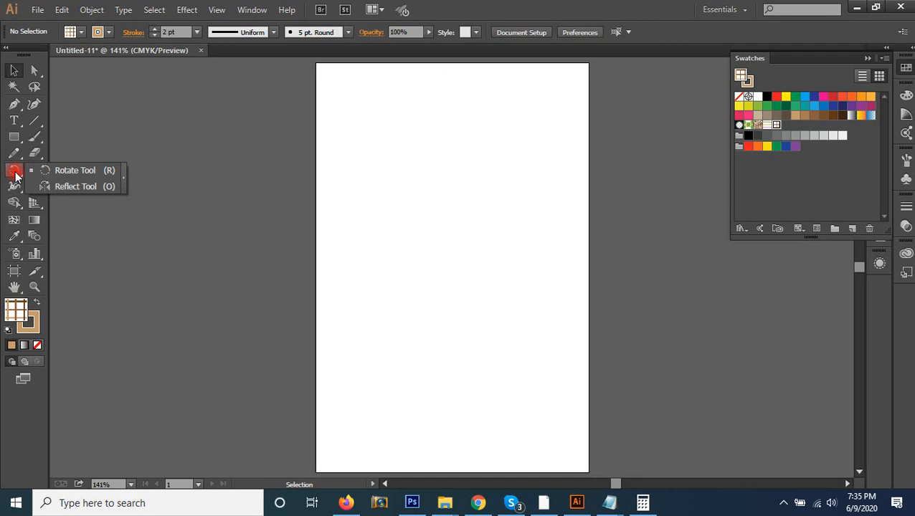
click(135, 149)
click(12, 189)
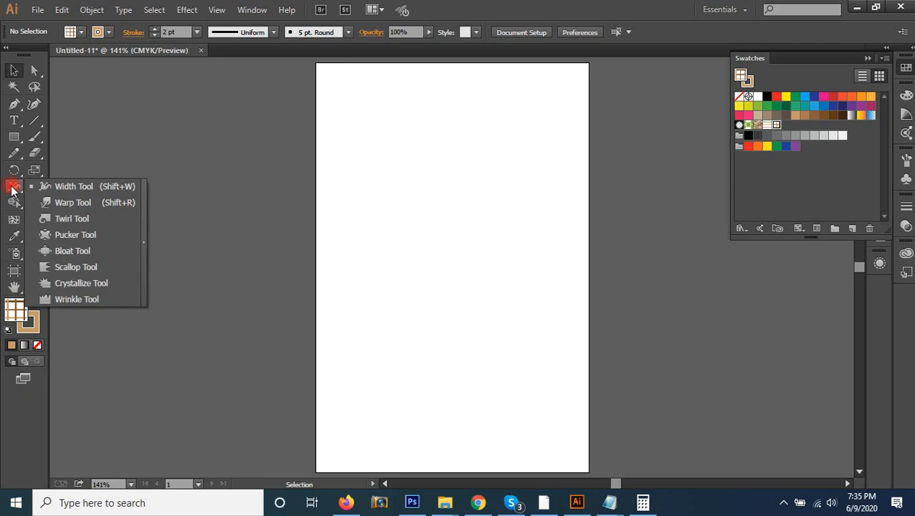
click(99, 161)
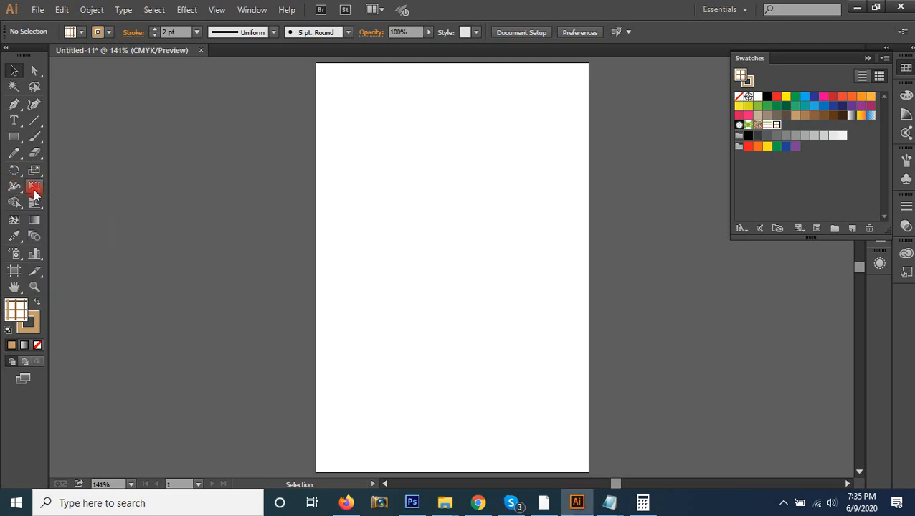
click(18, 188)
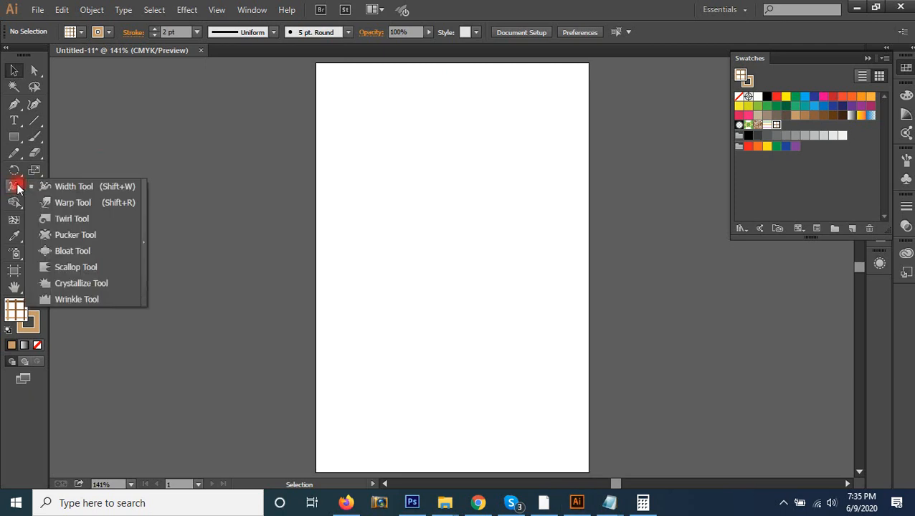
click(204, 108)
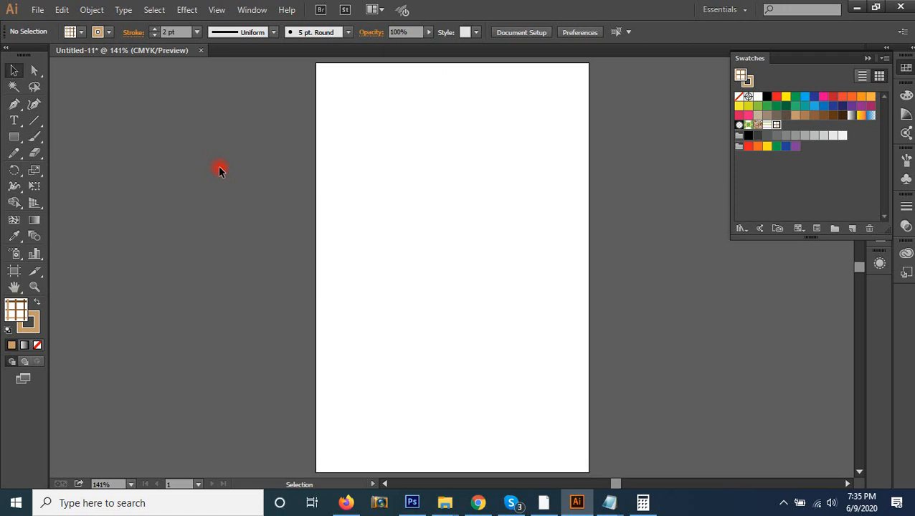
Step: Switch to the Skype group call window and return to the Illustrator document
click(15, 104)
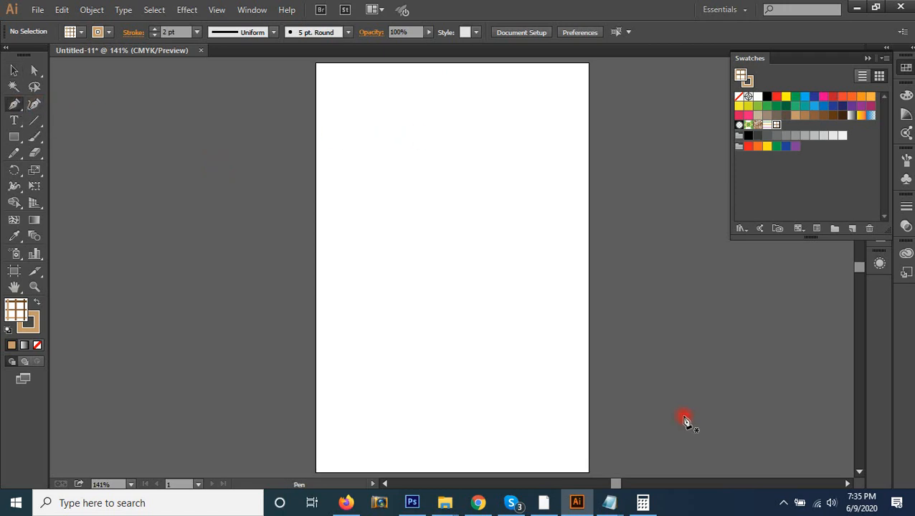
key(alt+Tab)
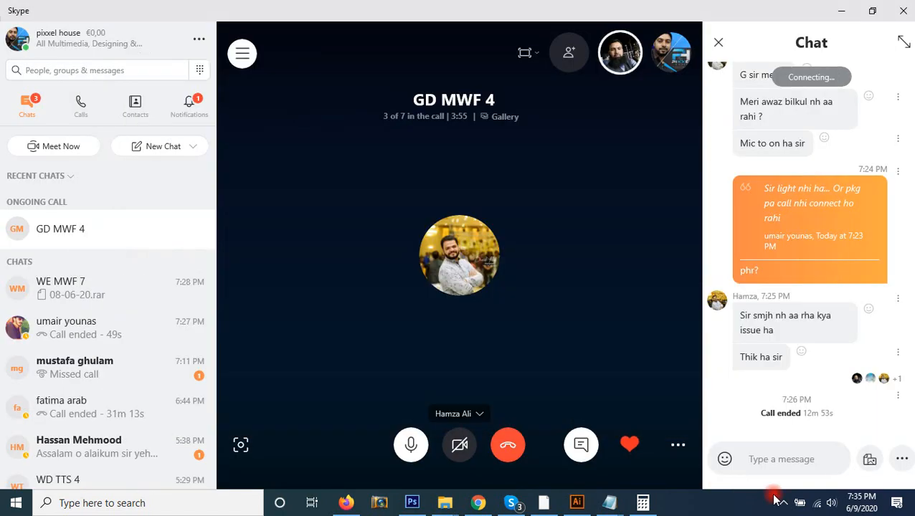
key(alt+Tab)
click(782, 501)
click(728, 500)
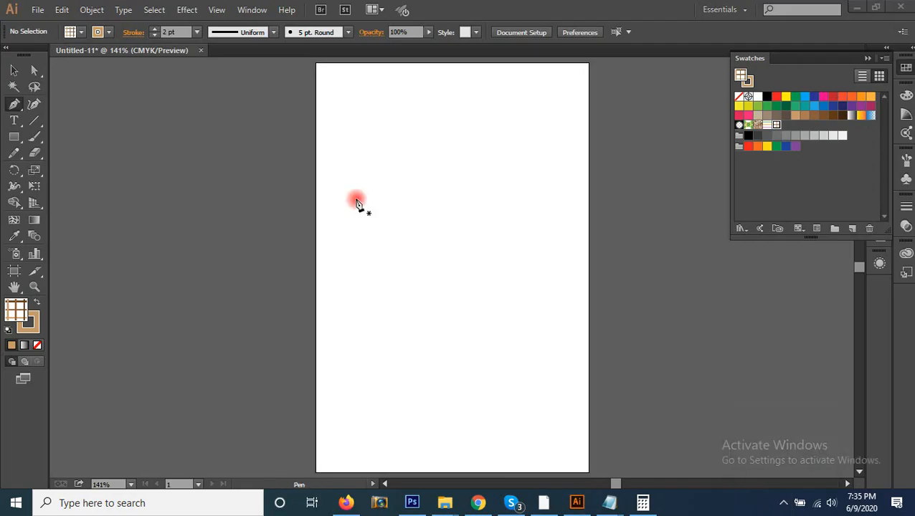
Step: Activate the Pen tool and set the fill to None
click(373, 221)
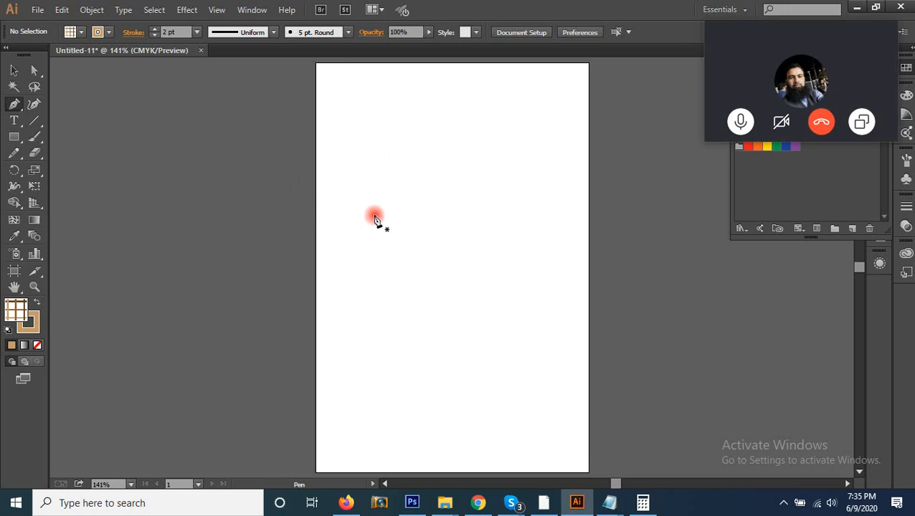
drag(14, 104, 86, 105)
key(slash)
Step: Draw an open zigzag path of straight segments ending in curved segments with the Pen tool, and delete the whole path
click(377, 246)
click(398, 157)
click(421, 259)
click(456, 153)
click(506, 193)
click(558, 245)
click(462, 272)
click(446, 343)
click(439, 399)
click(380, 332)
drag(344, 366, 356, 446)
drag(242, 367, 357, 223)
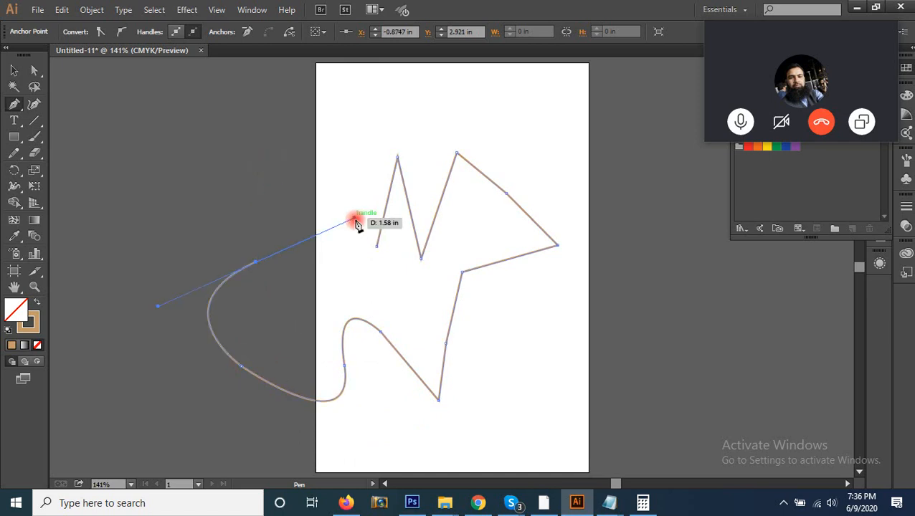
key(ctrl+a)
key(Delete)
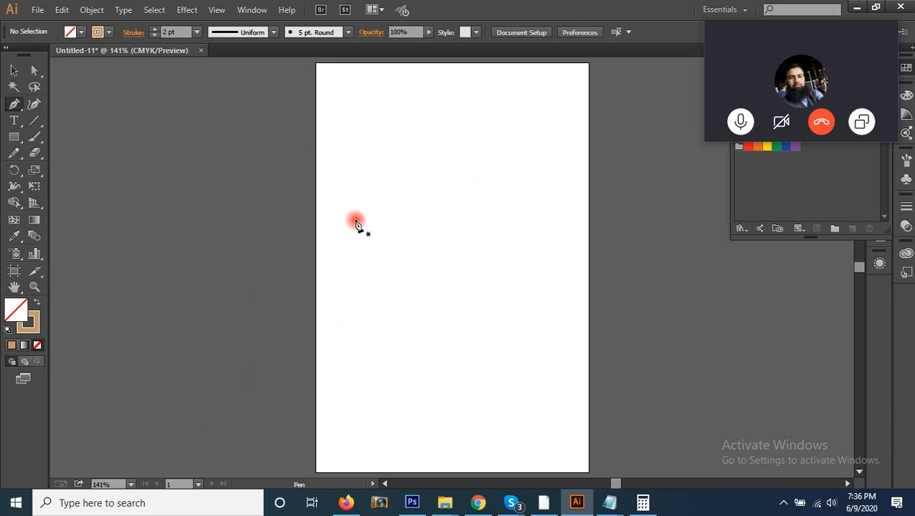
Step: Draw a closed five-pointed star with curved sides on the artboard's upper half using the Curvature tool
click(35, 105)
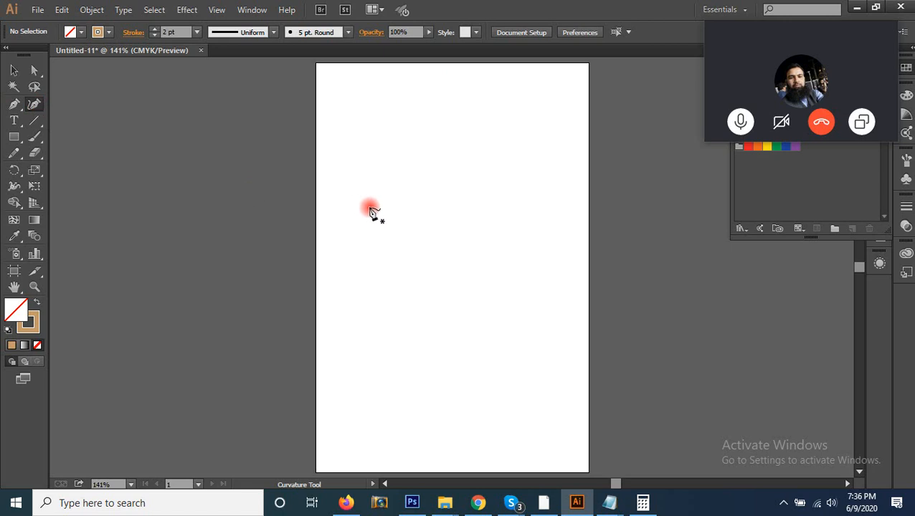
click(398, 190)
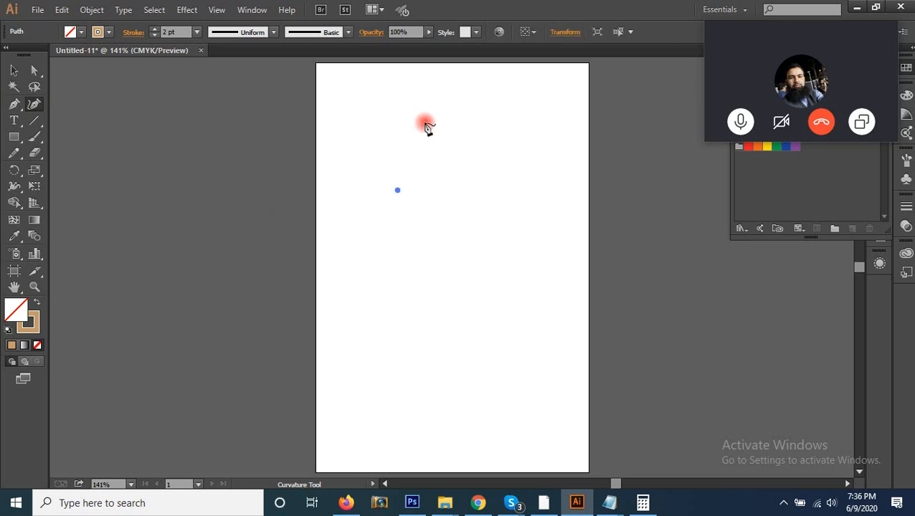
click(427, 121)
click(467, 188)
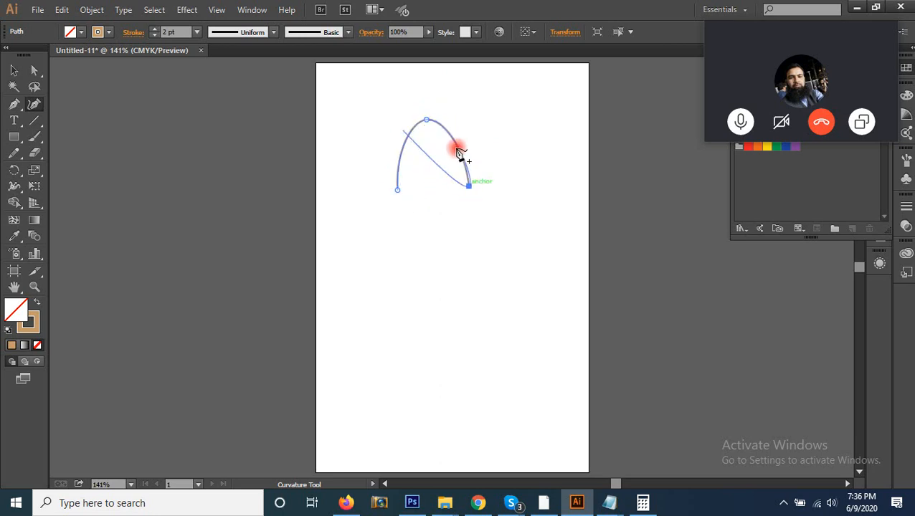
click(540, 189)
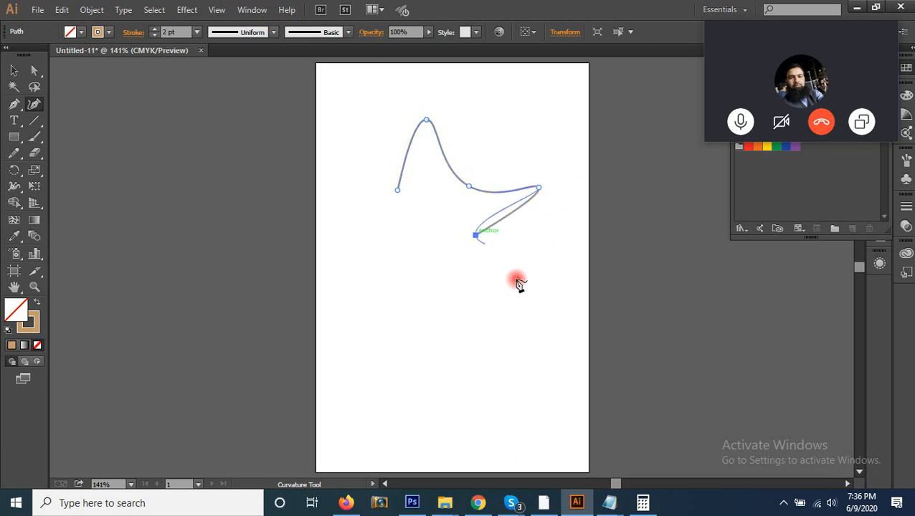
key(Escape)
click(436, 253)
click(371, 309)
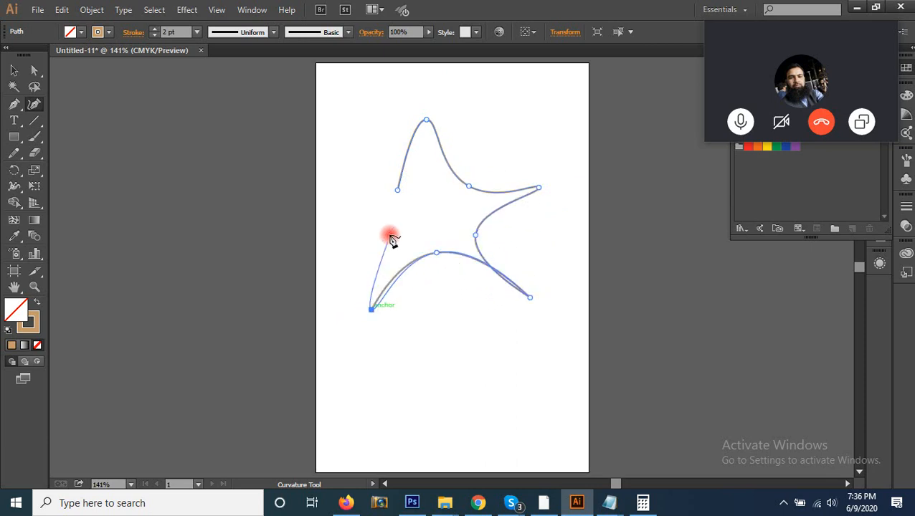
click(391, 233)
click(311, 206)
click(398, 190)
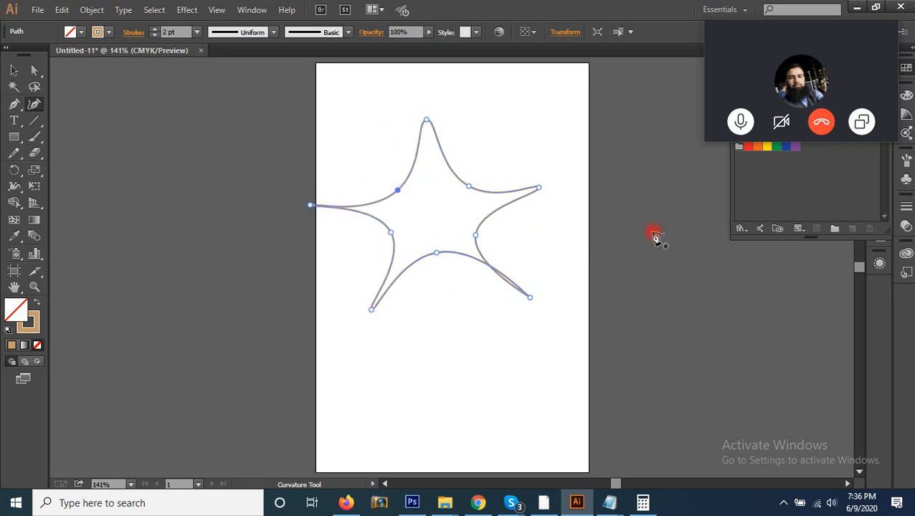
Step: Delete the whole curved star, leaving the artboard empty
key(Delete)
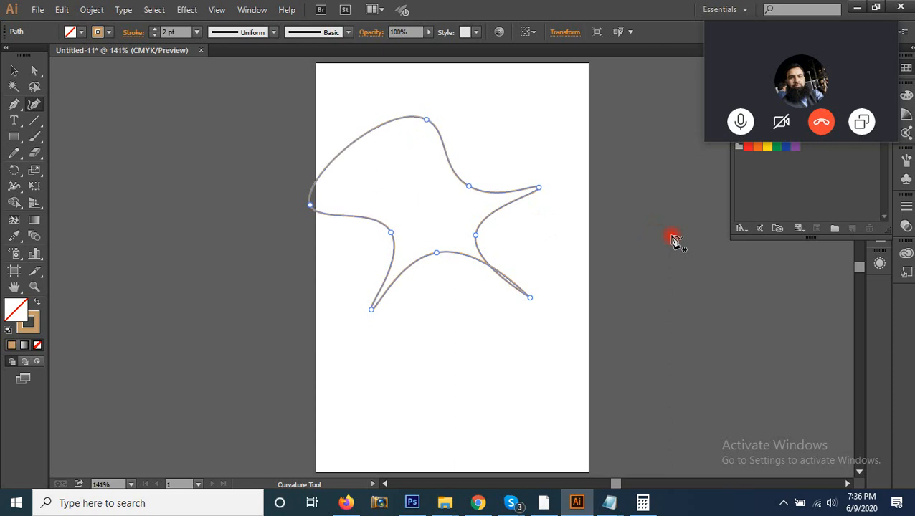
key(ctrl+z)
click(14, 71)
click(302, 170)
drag(302, 169, 485, 271)
key(Delete)
Step: Draw a large closed wavy shape extending past the artboard's left edge with the Curvature tool, and delete it
click(35, 105)
click(382, 170)
click(442, 126)
click(550, 250)
click(523, 389)
click(359, 267)
click(212, 336)
click(205, 190)
click(316, 104)
click(335, 219)
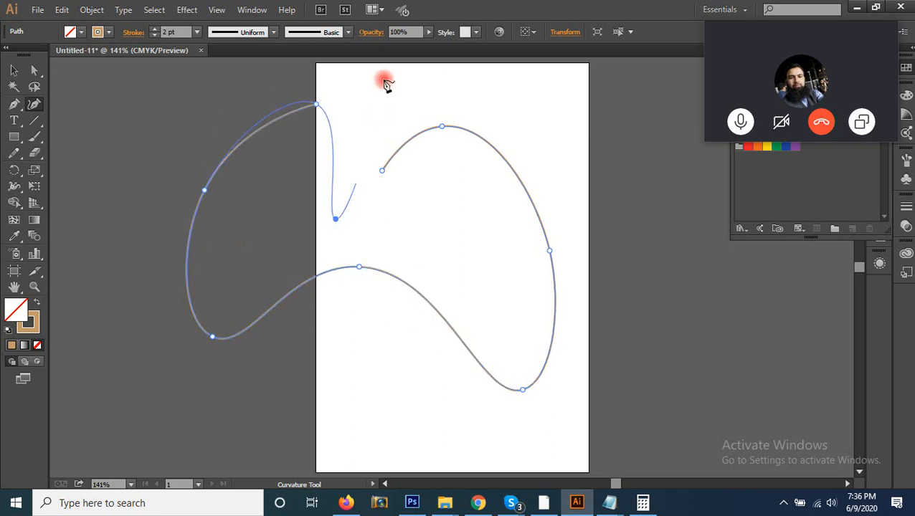
click(385, 172)
key(v)
click(600, 179)
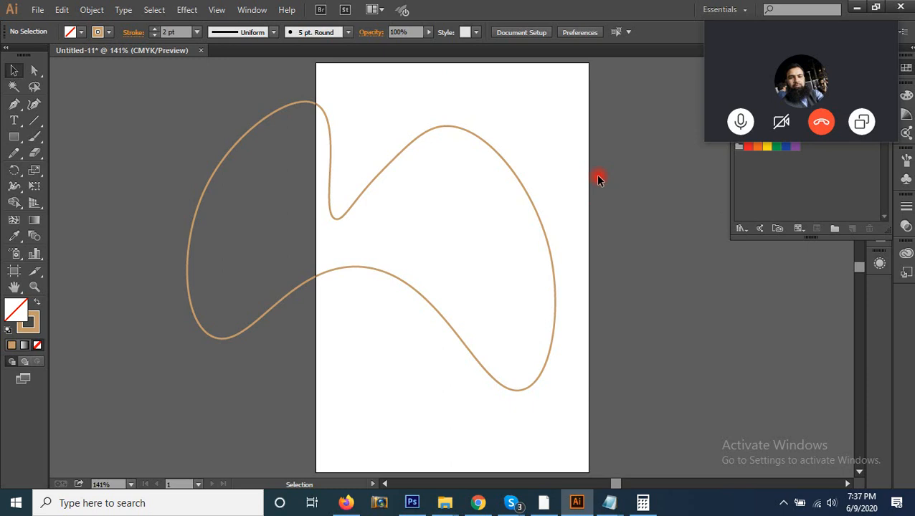
key(ctrl+a)
key(Delete)
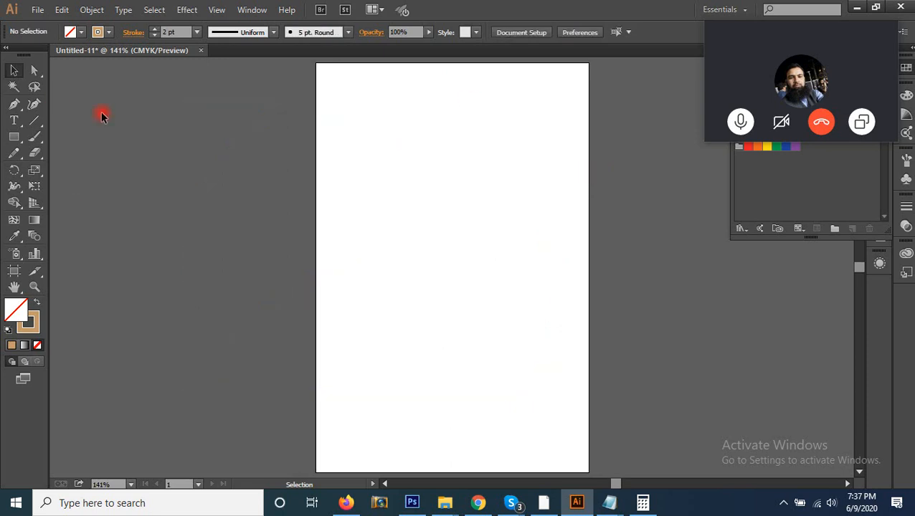
Step: Tear off the Pencil tool group as a floating panel above the canvas and activate the Pencil tool
click(35, 105)
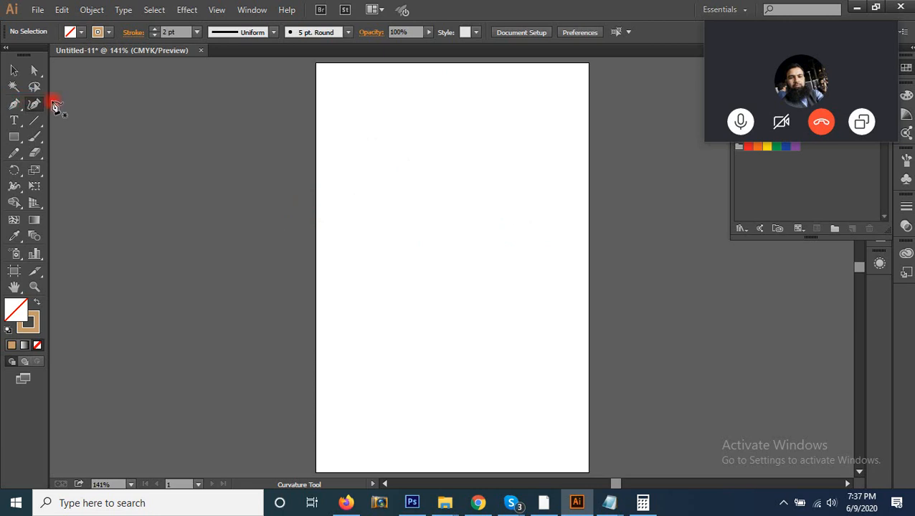
click(13, 152)
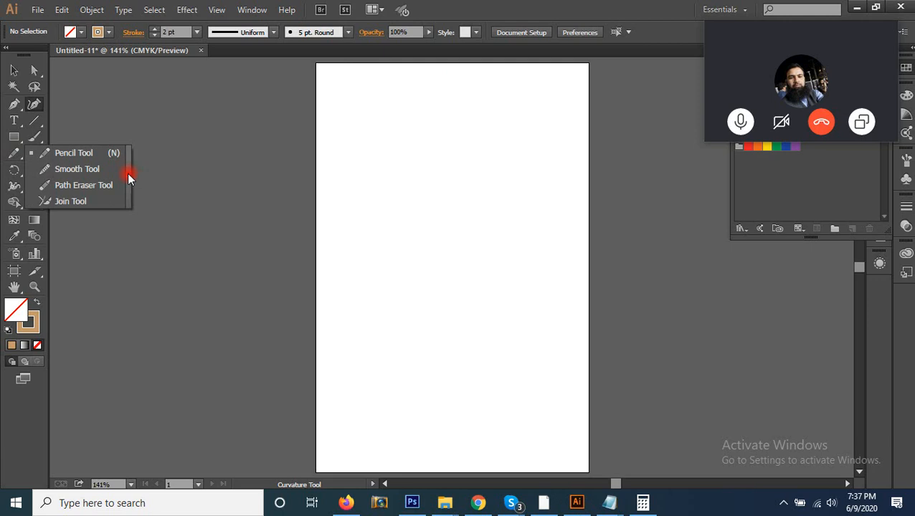
click(129, 175)
mouse_move(59, 167)
mouse_down()
mouse_move(104, 81)
mouse_move(96, 78)
mouse_up()
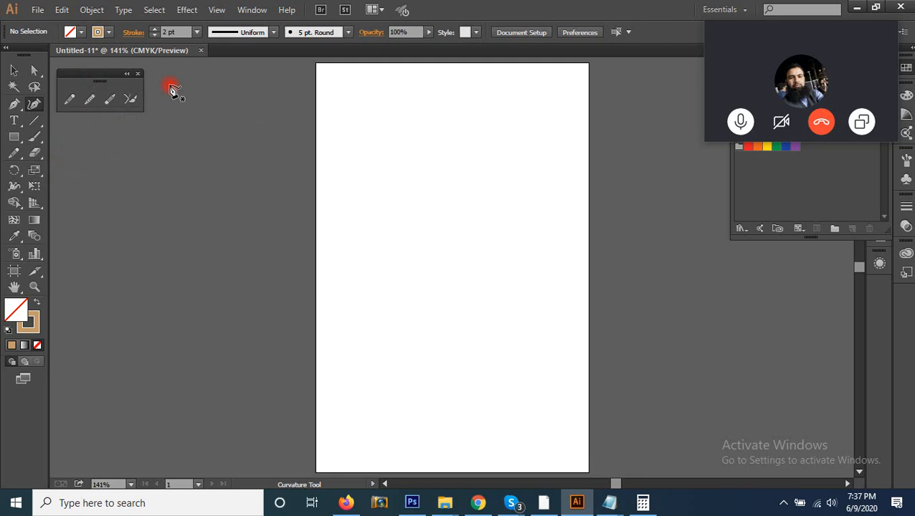
click(69, 99)
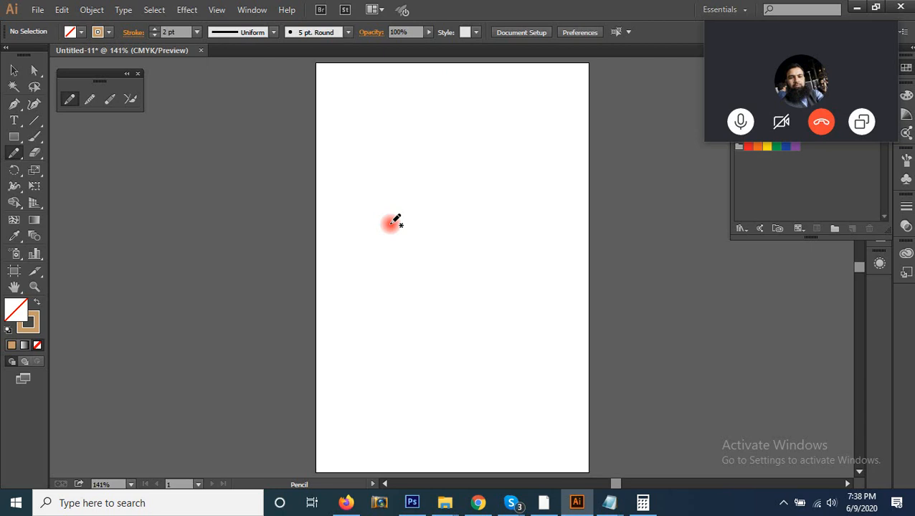
Step: Switch to Chrome and search Google for "tab for scatch"
click(478, 503)
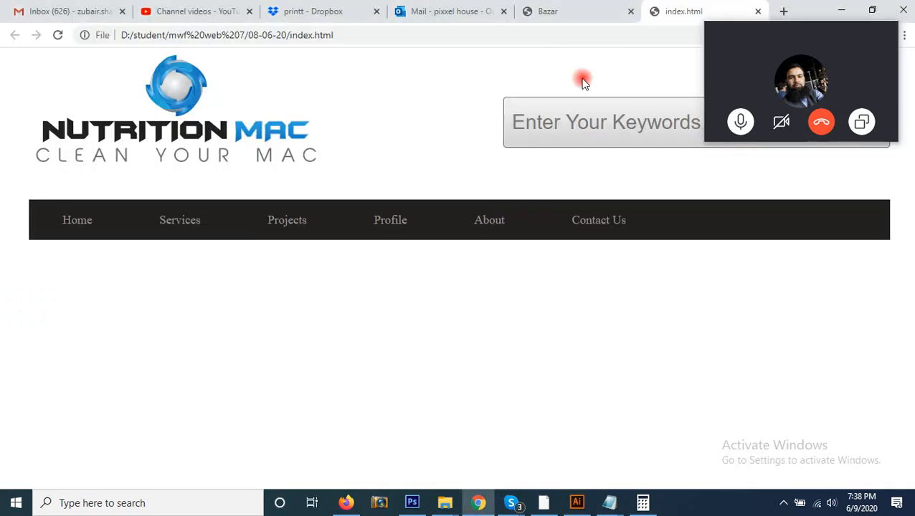
click(563, 34)
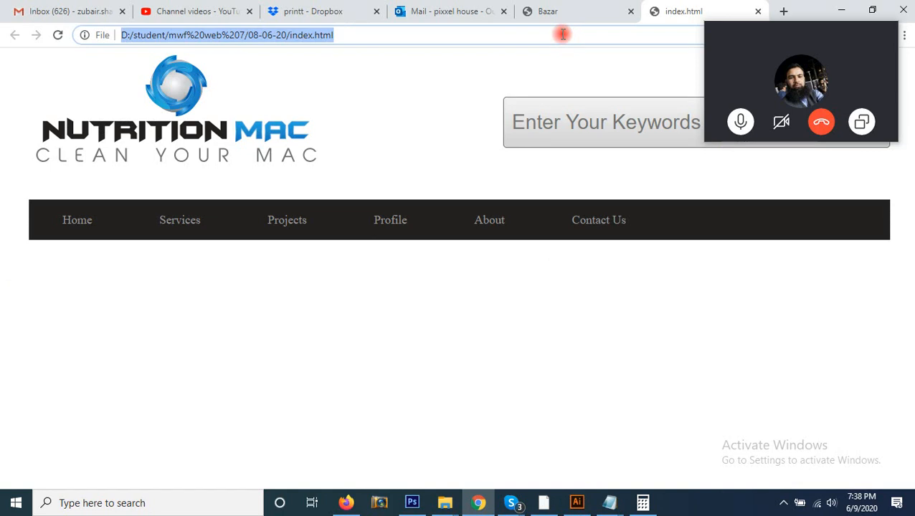
text(tab)
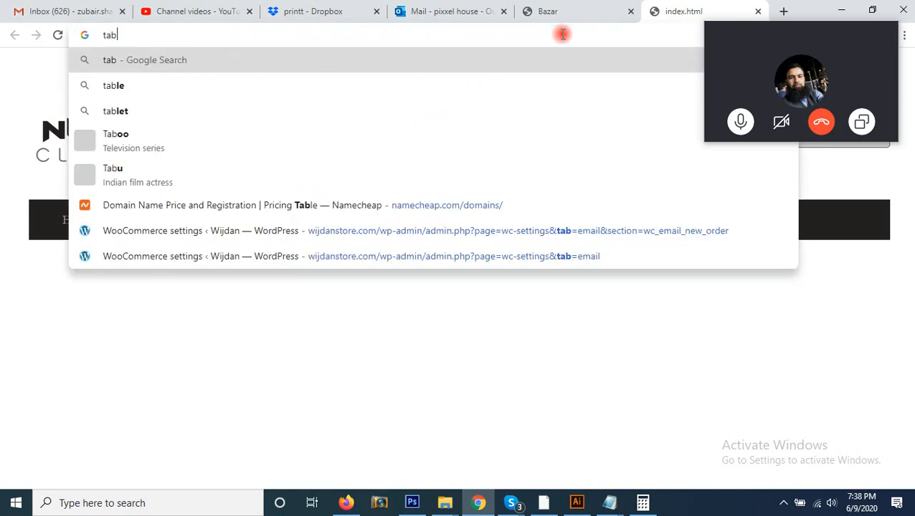
text( for sct)
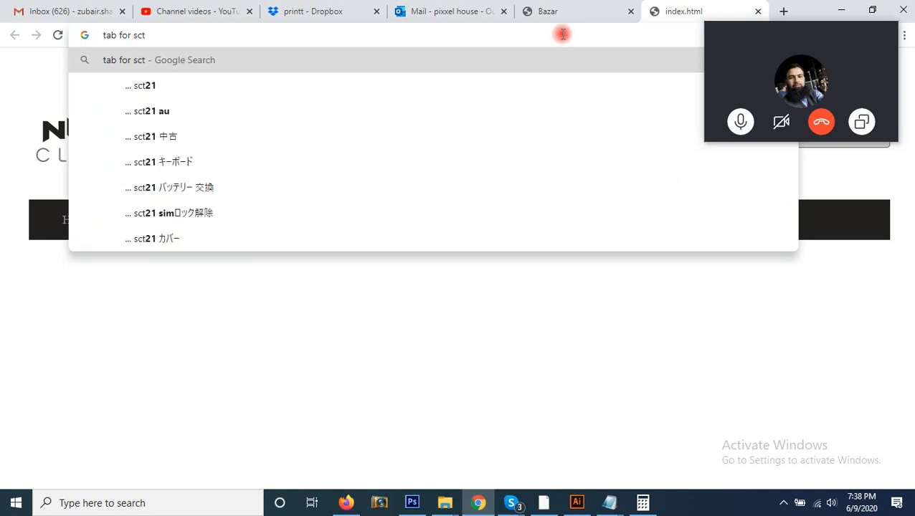
key(BackSpace)
text(at)
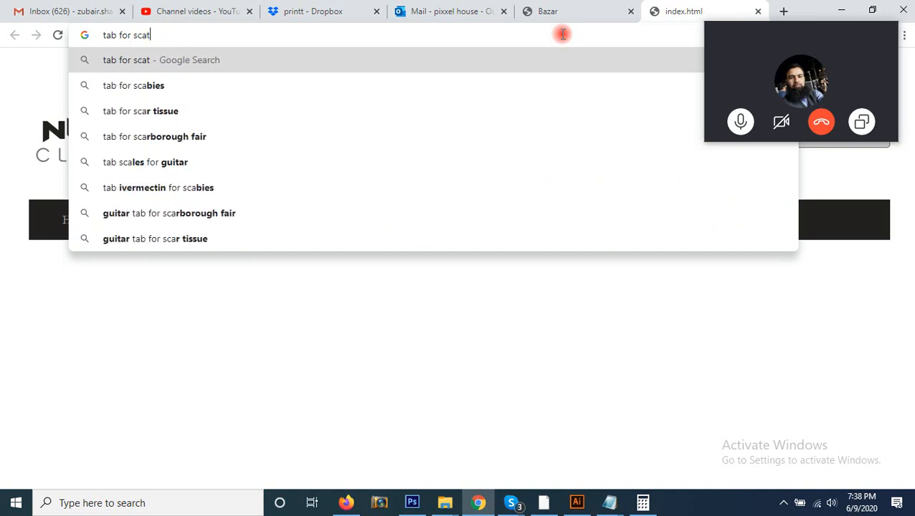
text(ch)
key(Return)
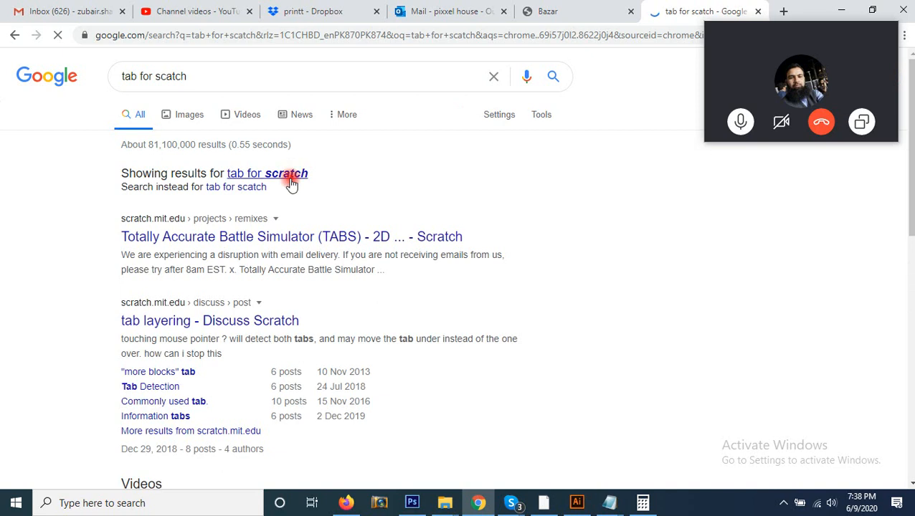
Step: Change to an image search and search for "tab for scratch pad"
click(189, 115)
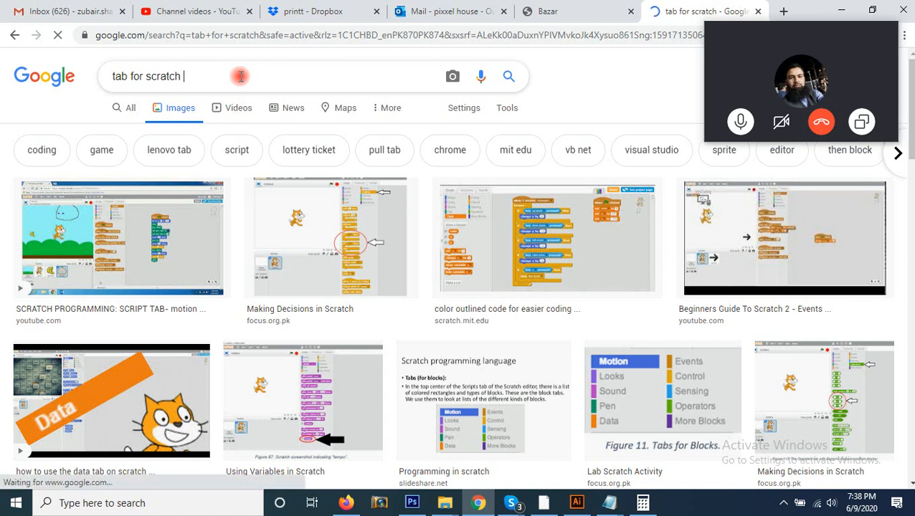
text(pad)
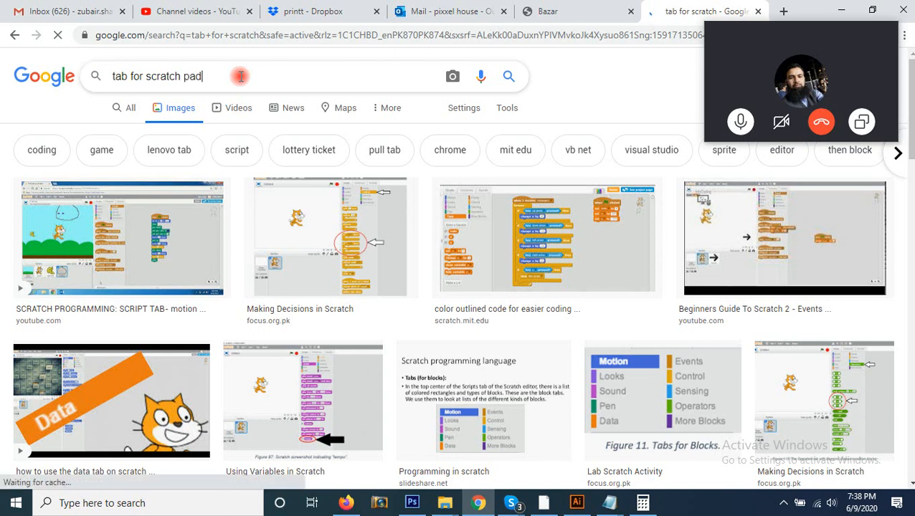
key(Return)
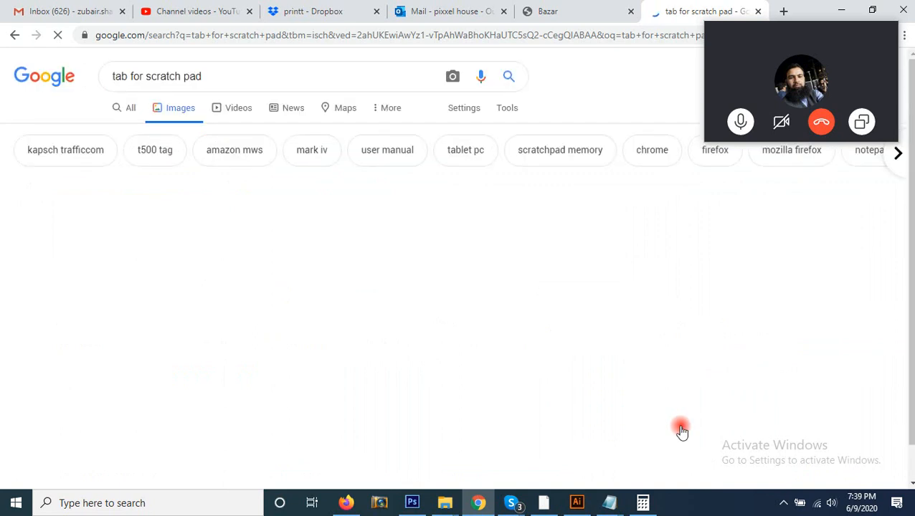
Step: Open the AliExpress Tablet PC Tab Pad picture from the image results in a new browser tab and view it
scroll(337, 283, down, 10)
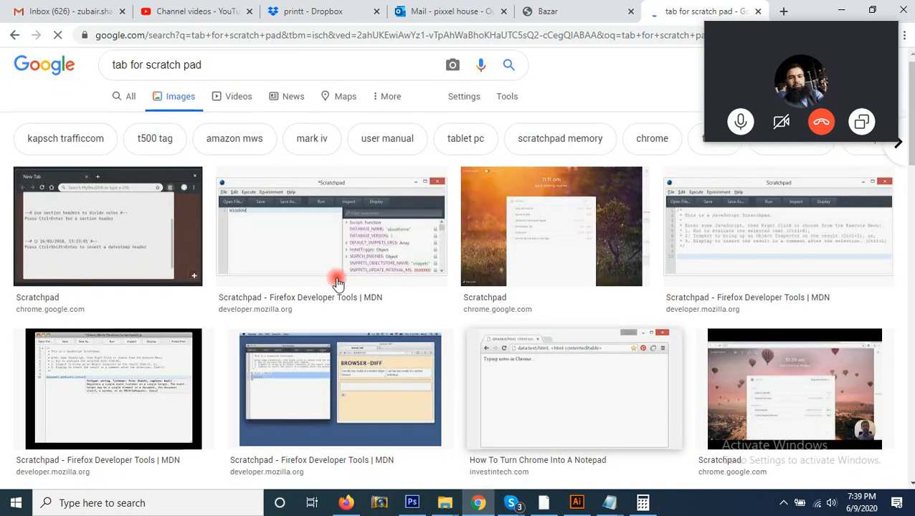
scroll(358, 320, up, 3)
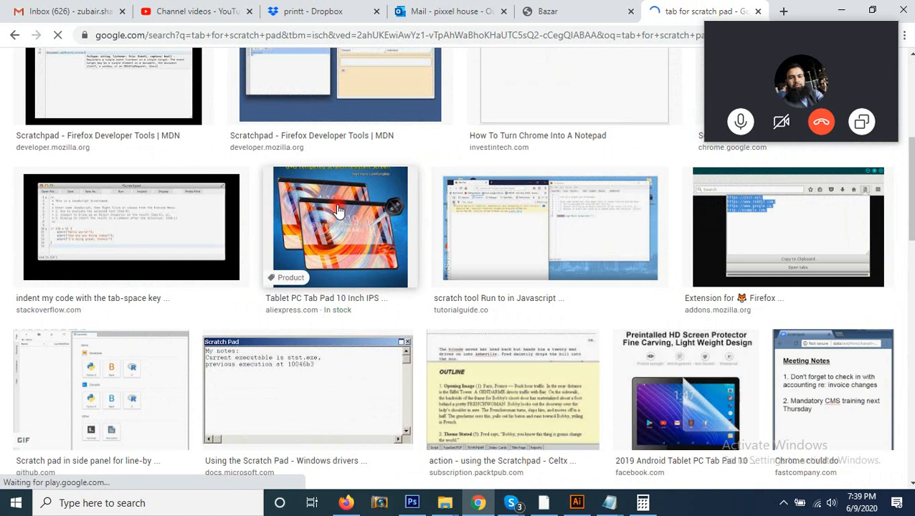
right_click(337, 203)
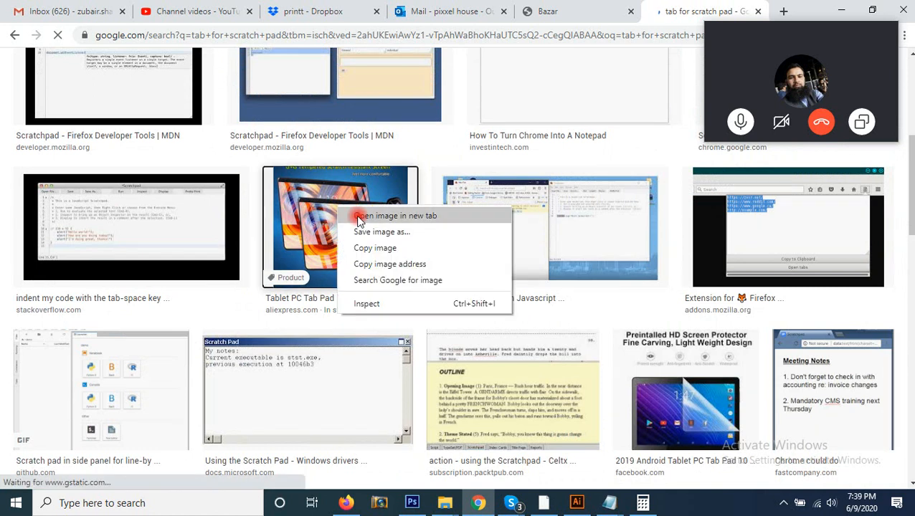
click(358, 211)
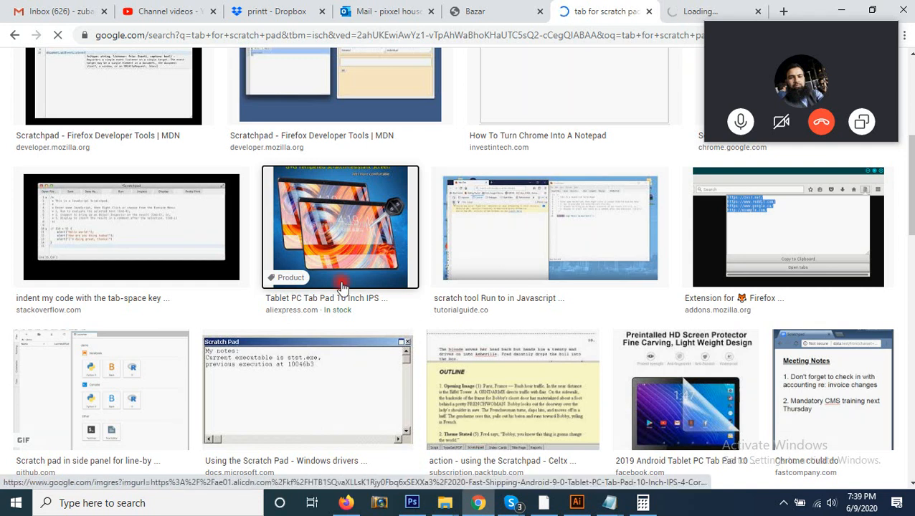
click(693, 14)
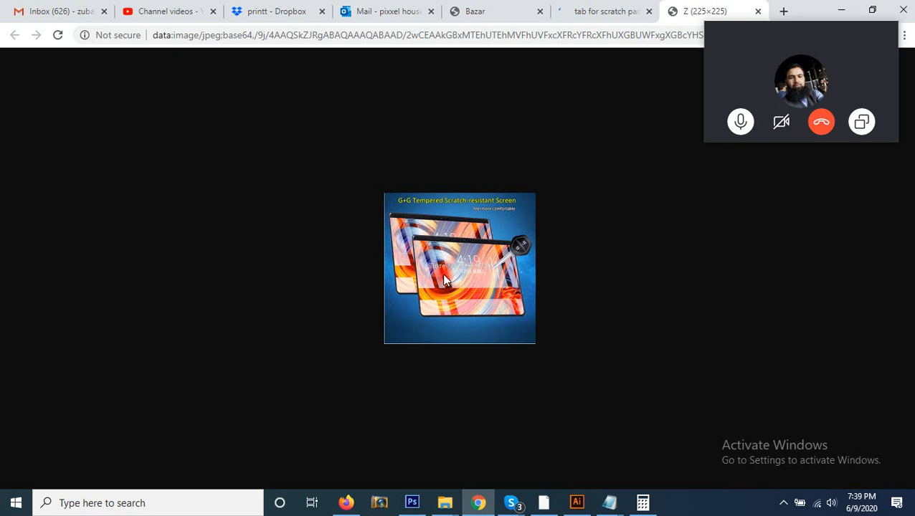
Step: Turn on the camera in the Skype call and return to the Illustrator document
click(782, 121)
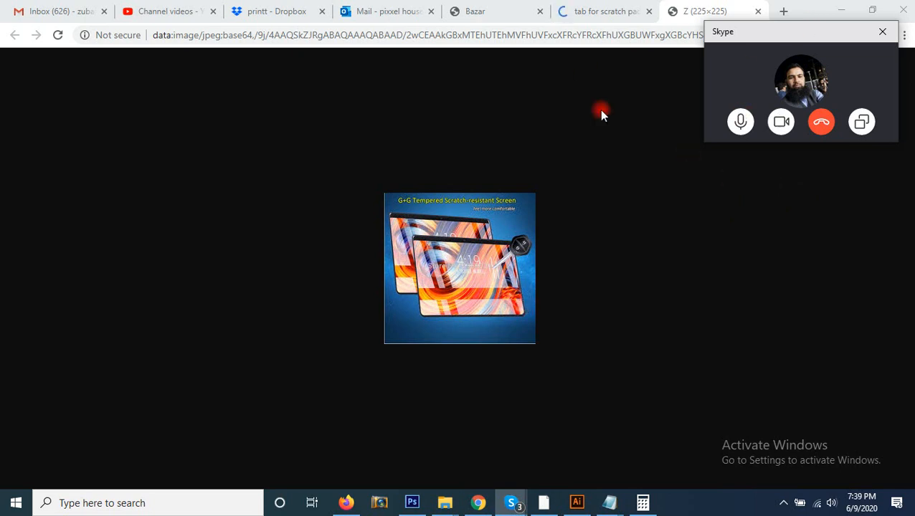
click(431, 293)
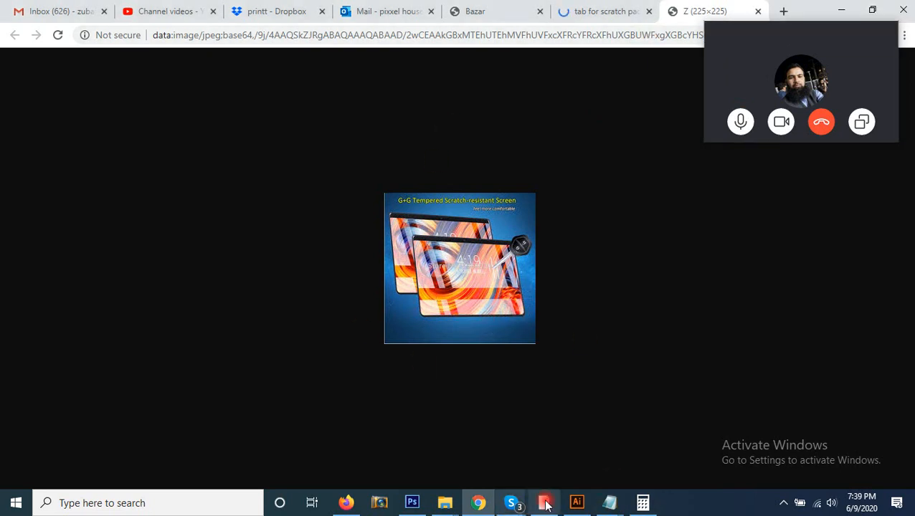
click(576, 504)
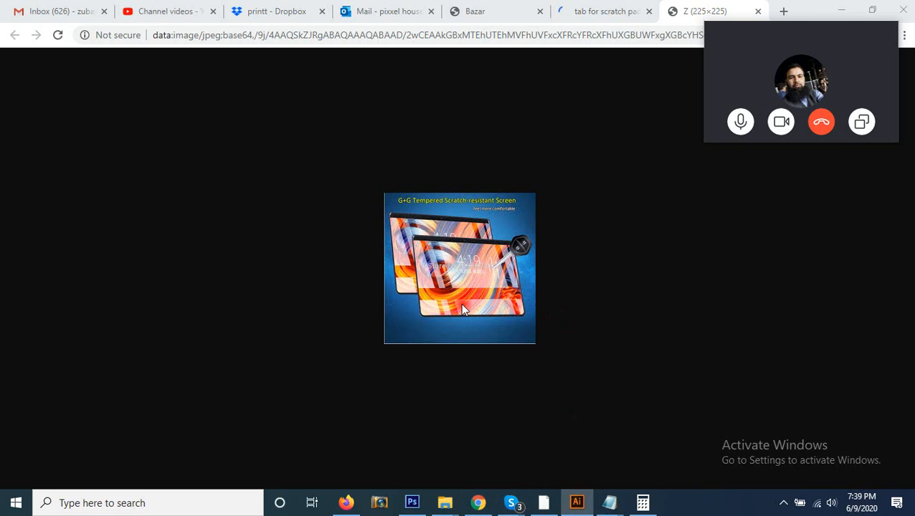
key(alt+Tab)
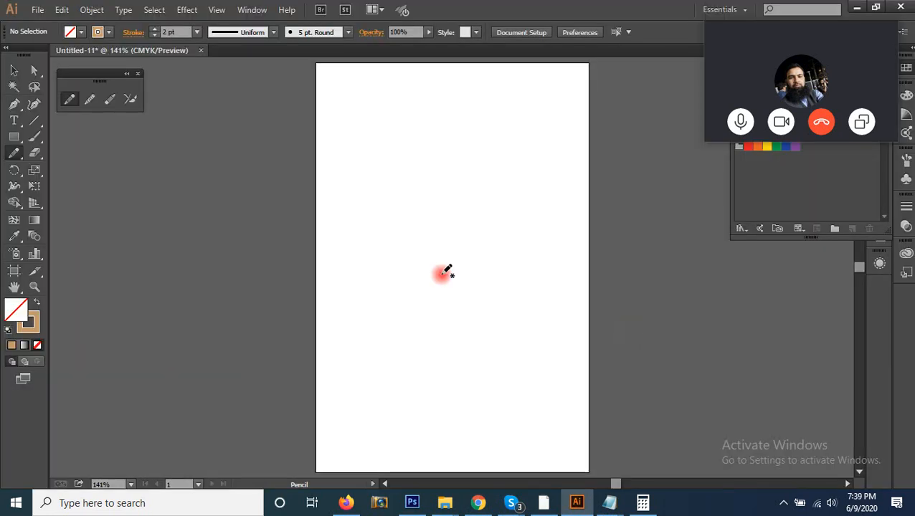
Step: Draw a large open freehand outline with jagged edges around the artboard's middle using the Pencil tool
mouse_move(463, 168)
mouse_down()
mouse_move(486, 149)
mouse_move(523, 153)
mouse_move(549, 230)
mouse_up()
mouse_move(537, 270)
mouse_down()
mouse_move(517, 347)
mouse_move(455, 350)
mouse_move(360, 317)
mouse_move(314, 255)
mouse_move(330, 173)
mouse_move(369, 142)
mouse_up()
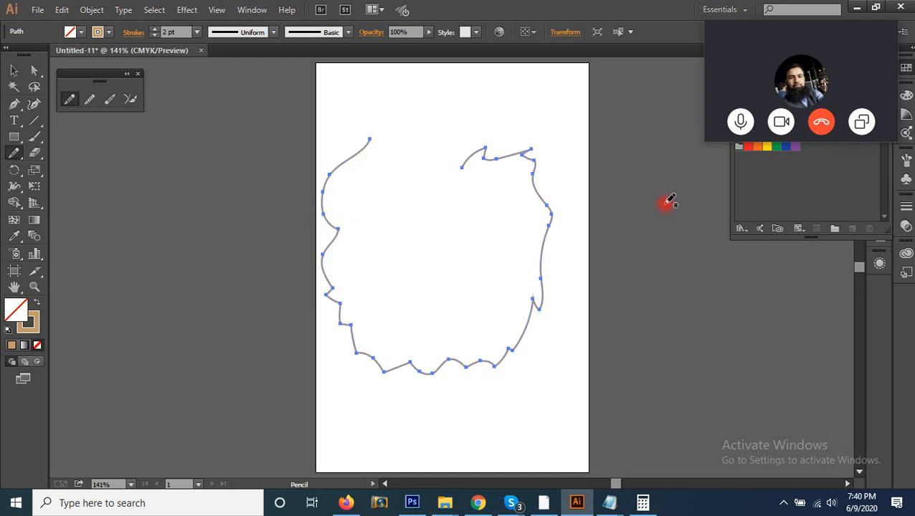
Step: Smooth the notch on the outline's left side and the jagged bump near its upper-right end with the Smooth tool
click(89, 101)
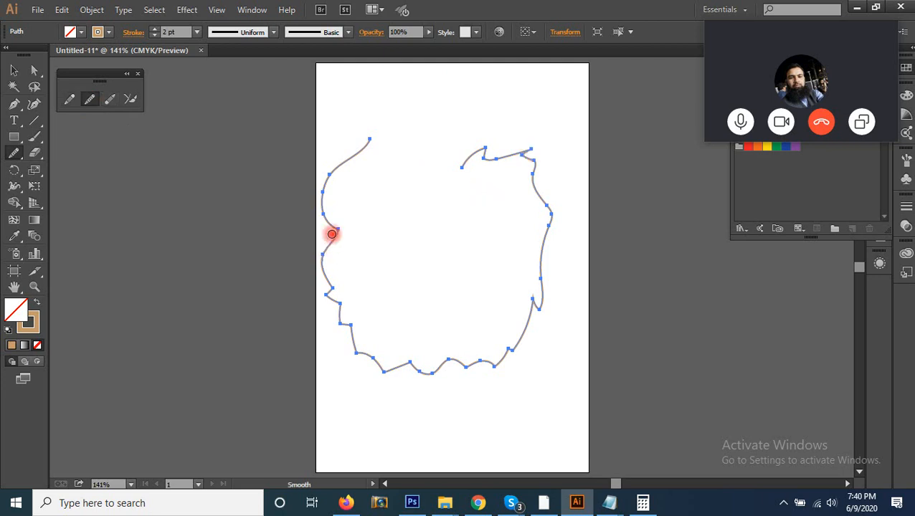
mouse_move(336, 229)
mouse_down()
mouse_move(341, 239)
mouse_move(323, 231)
mouse_move(323, 255)
mouse_up()
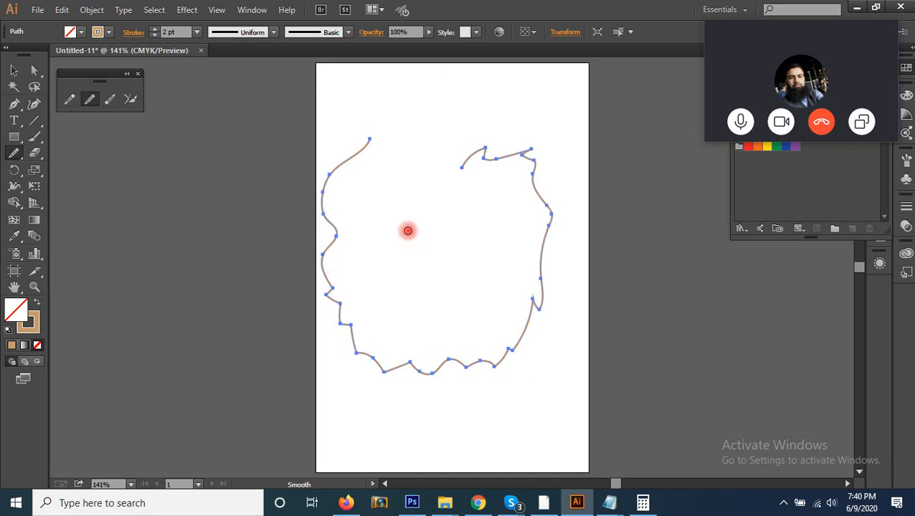
mouse_move(486, 166)
mouse_down()
mouse_move(483, 149)
mouse_move(497, 169)
mouse_move(519, 157)
mouse_move(484, 155)
mouse_move(537, 165)
mouse_up()
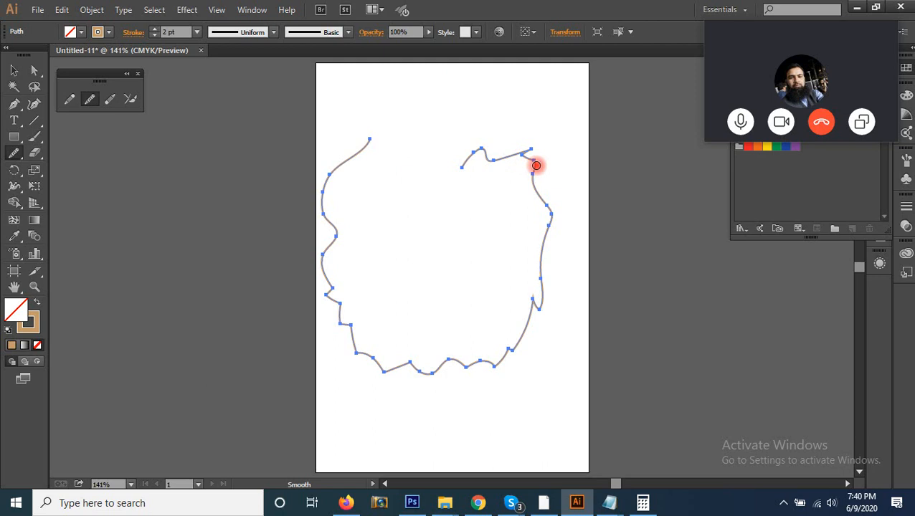
drag(537, 166, 534, 164)
Step: Round the corner anchor at the outline's lower left to about 0.49 in with the Direct Selection tool
click(35, 70)
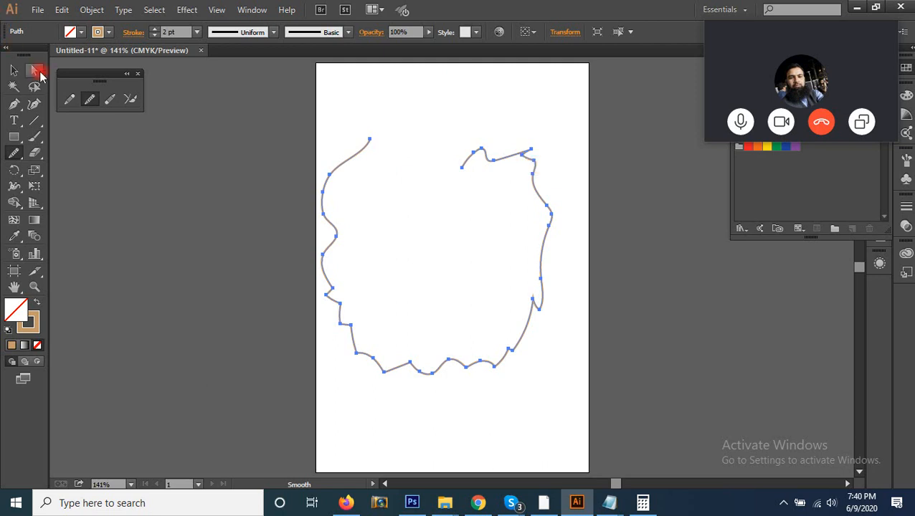
click(384, 368)
click(366, 326)
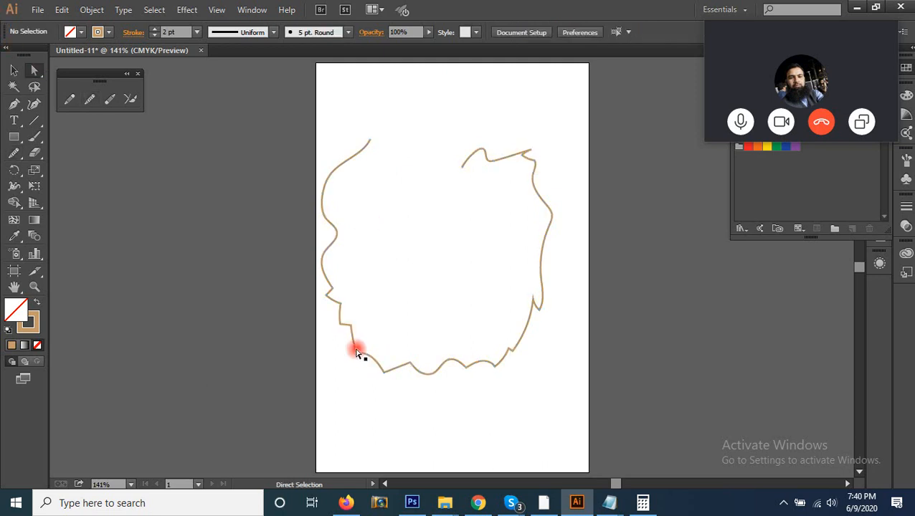
click(356, 353)
drag(365, 344, 385, 326)
click(439, 276)
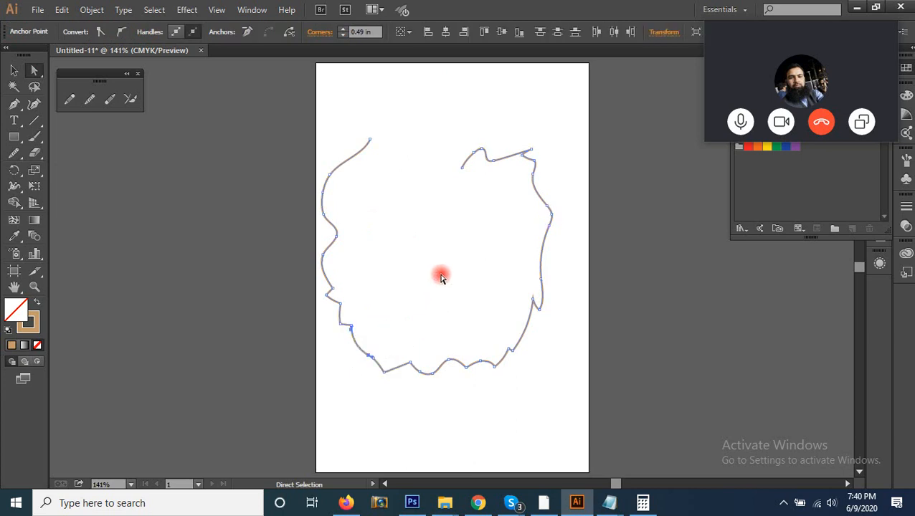
click(306, 186)
Step: Cut four small gaps in the outline with the Path Eraser tool: two on its left side, one at the lower left and one at the lower right
click(110, 99)
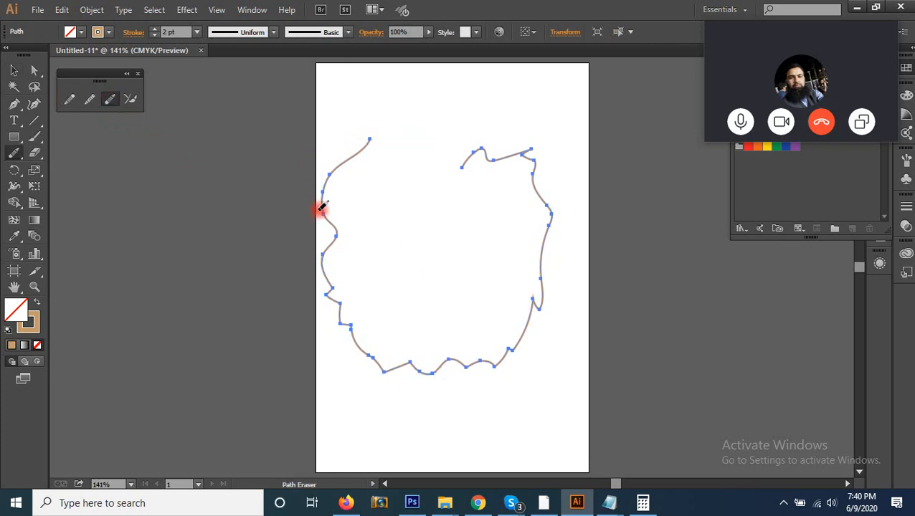
mouse_move(322, 197)
mouse_down()
mouse_move(343, 267)
mouse_move(327, 274)
mouse_up()
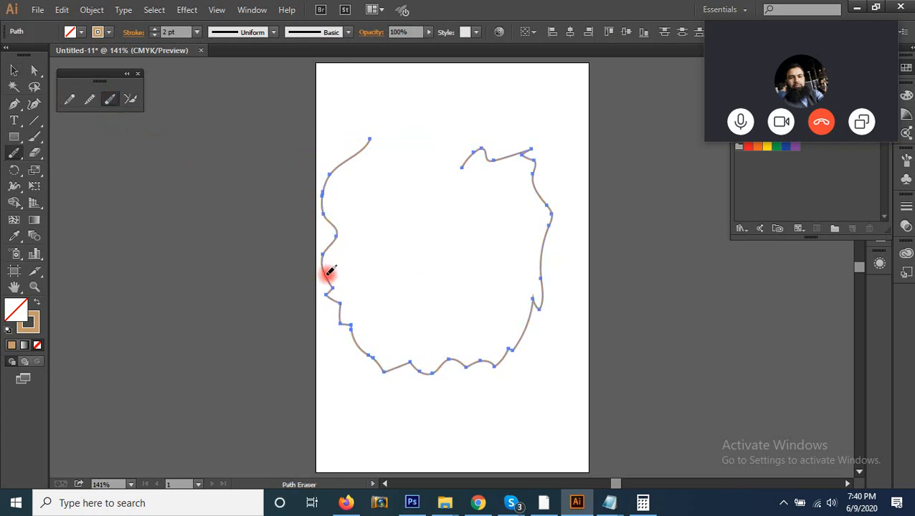
click(358, 347)
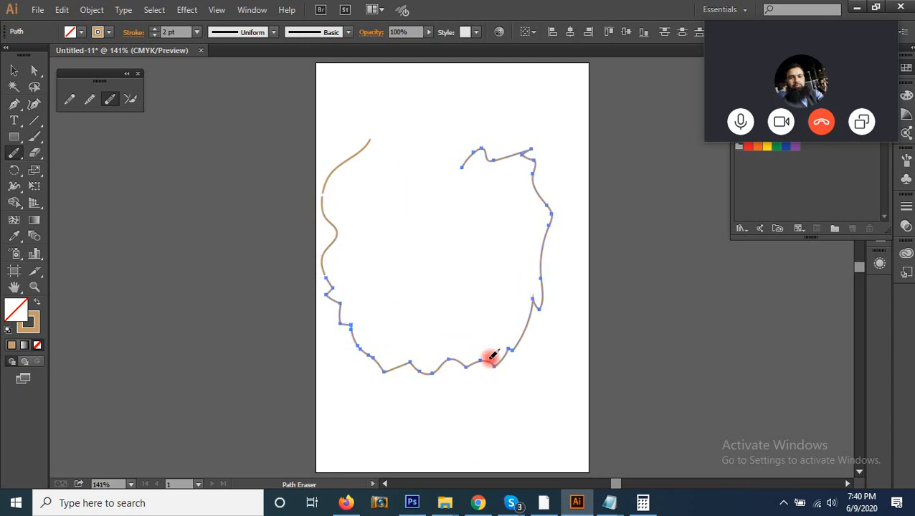
click(490, 363)
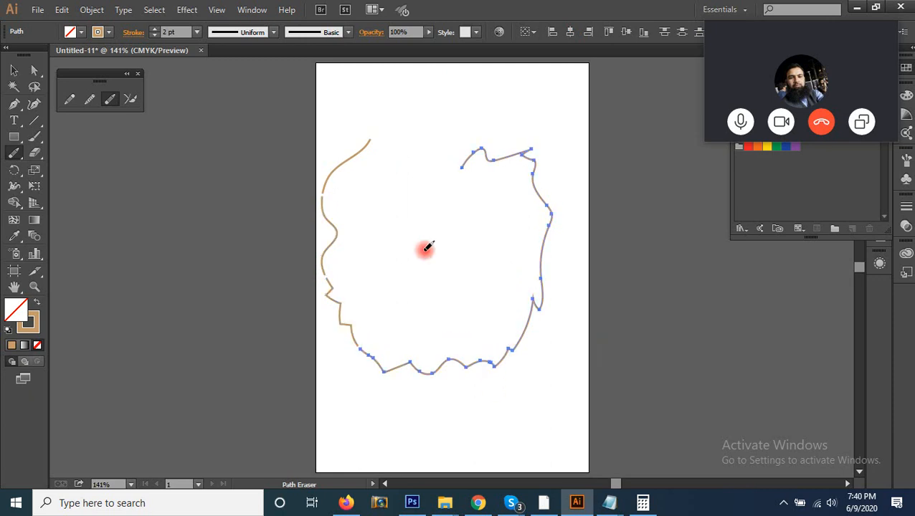
Step: Join the two selected path pieces across the upper-left gap in the outline with the Join tool
key(z)
drag(289, 137, 678, 406)
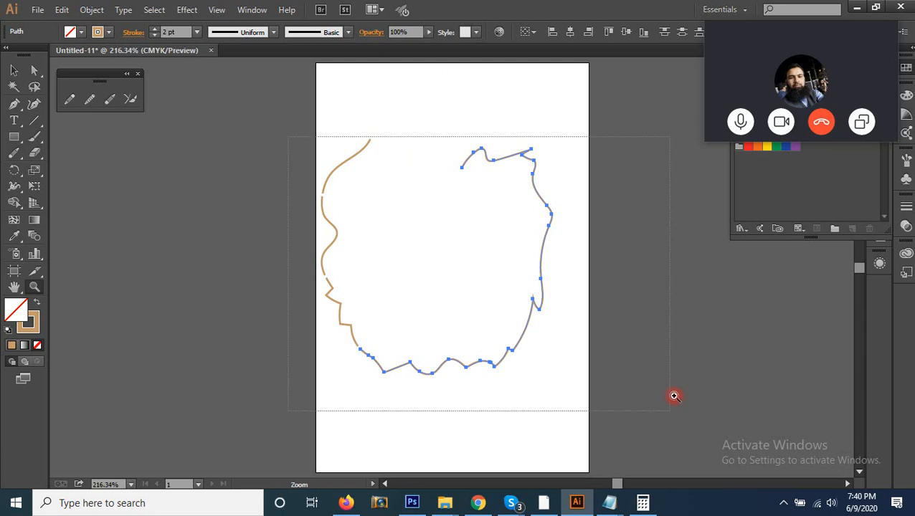
drag(282, 217, 325, 323)
key(v)
click(269, 273)
click(130, 98)
drag(258, 239, 257, 251)
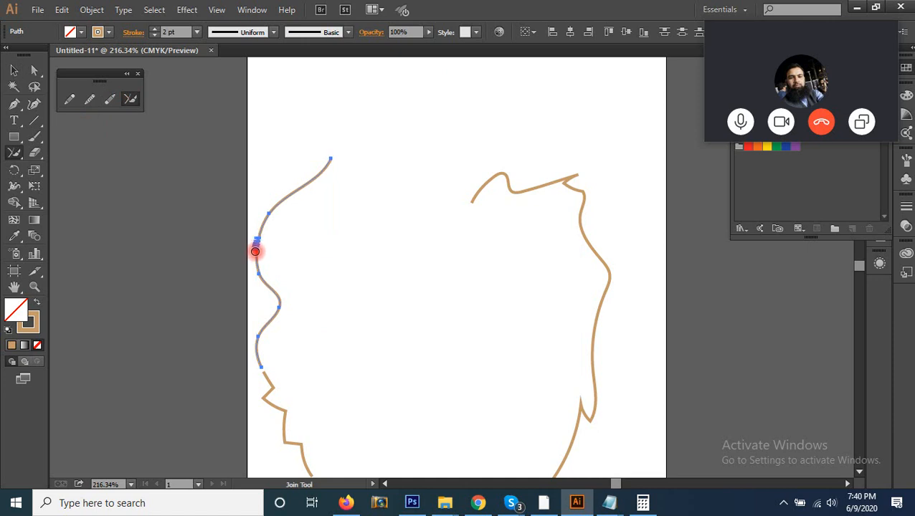
ctrl+click(385, 262)
Step: Close the gap midway down the outline's left side by joining its two path ends with the Join tool
key(space)
drag(301, 300, 292, 236)
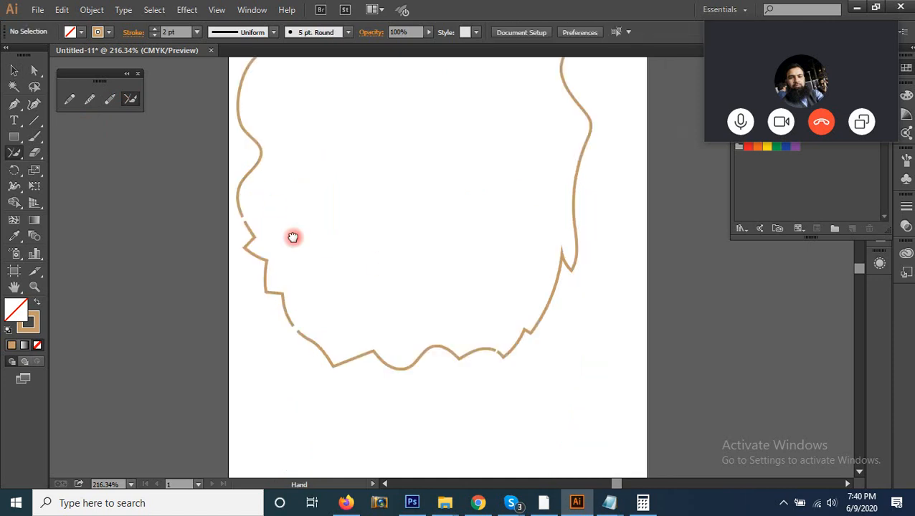
drag(237, 194, 292, 262)
click(130, 98)
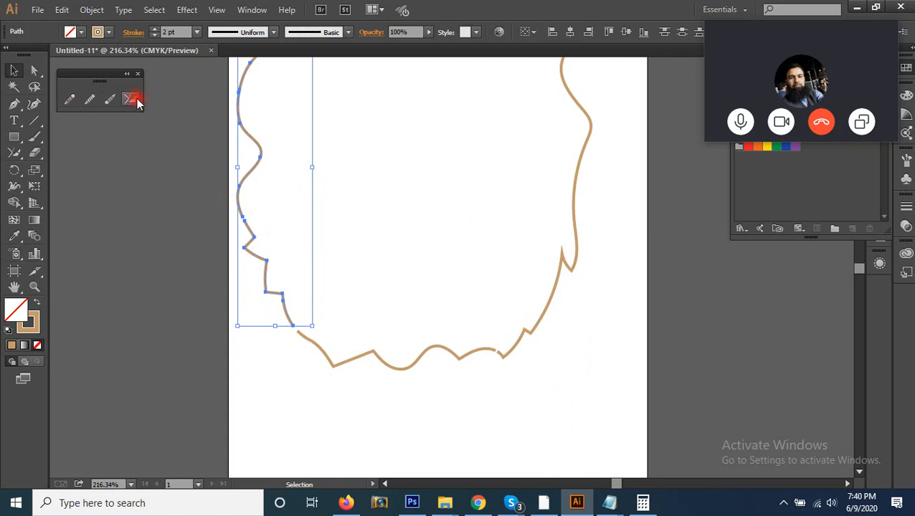
mouse_move(245, 230)
mouse_down()
mouse_move(241, 210)
mouse_move(249, 228)
mouse_up()
ctrl+click(300, 253)
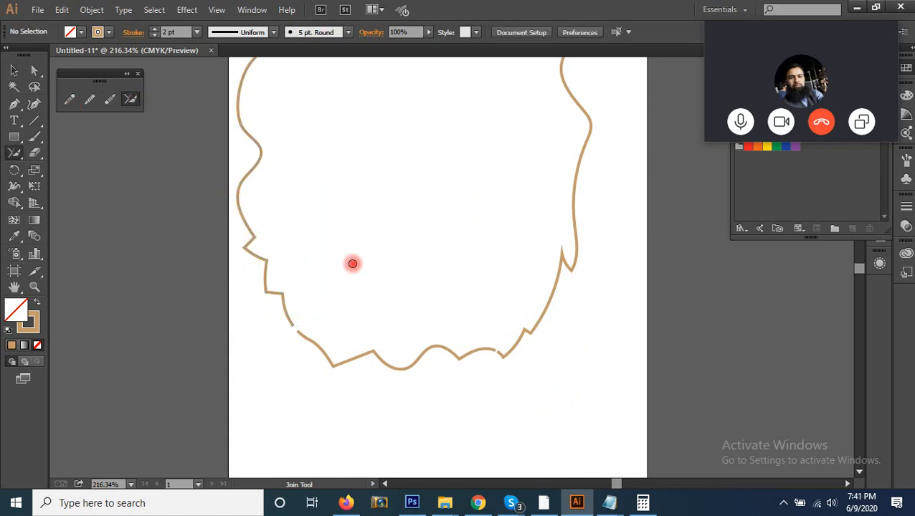
Step: Join the path ends at the outline's lower-left gap with the Join tool
key(v)
mouse_move(250, 310)
mouse_down()
mouse_move(321, 348)
mouse_move(302, 333)
mouse_up()
click(131, 98)
ctrl+click(392, 284)
key(v)
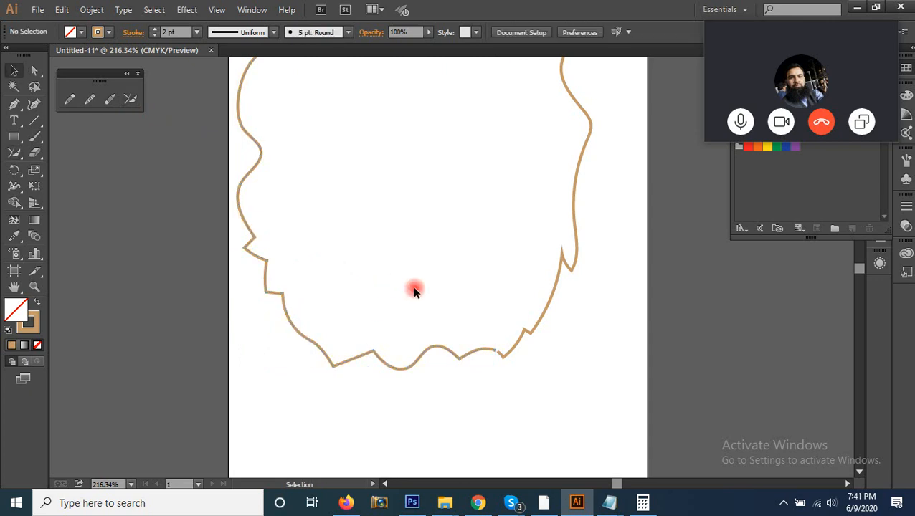
Step: Close the floating Pencil tool group and show the Paintbrush and Blob Brush tool group
click(89, 103)
click(138, 74)
mouse_move(32, 136)
mouse_down()
mouse_move(154, 137)
mouse_move(131, 141)
mouse_up()
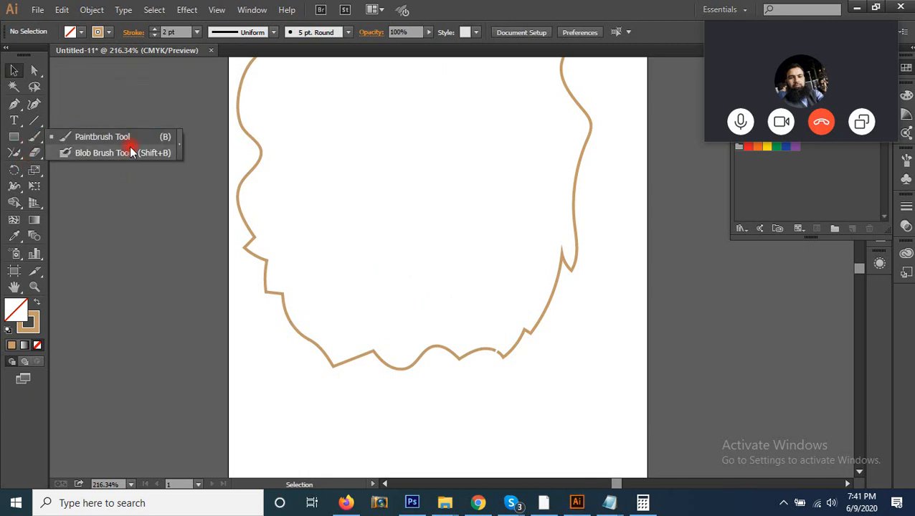
Step: Delete all the artwork on the artboard
click(555, 16)
key(ctrl+a)
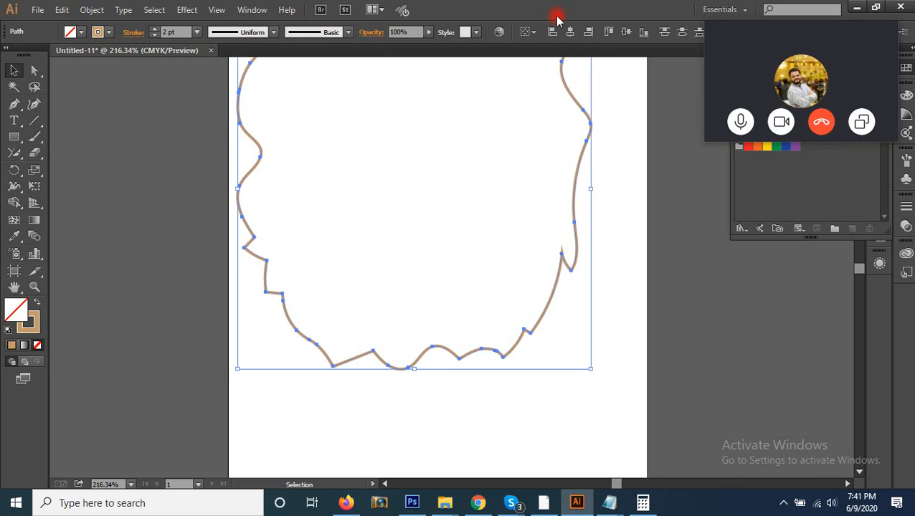
key(Delete)
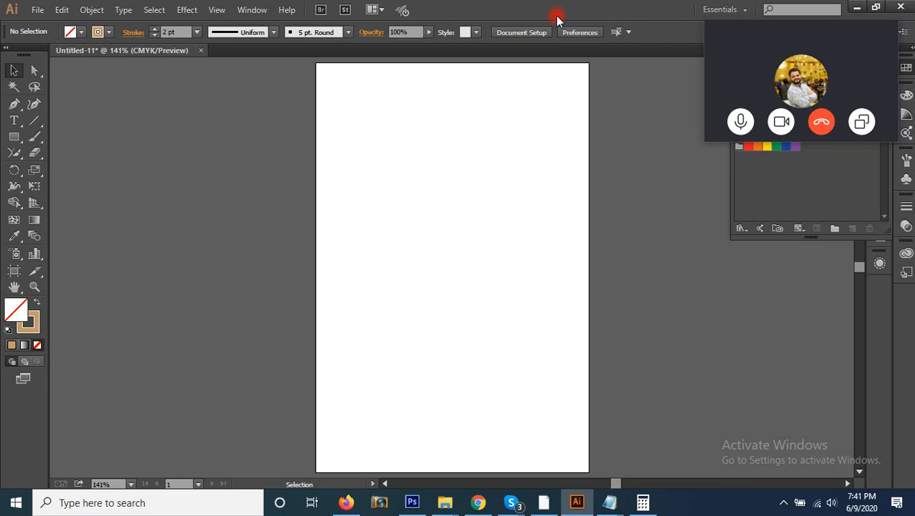
Step: Paint a jagged freehand stroke across the artboard's right half with the Paintbrush tool and the Charcoal - Feather brush
click(34, 137)
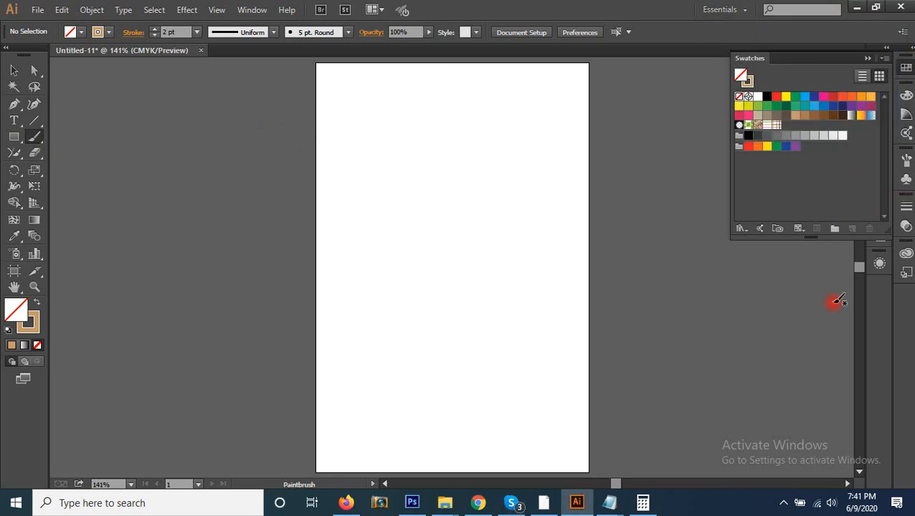
key(F5)
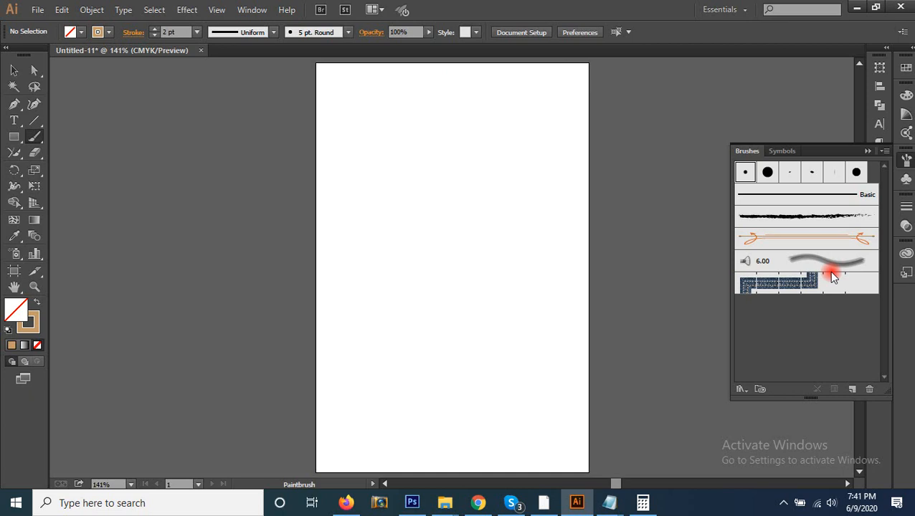
click(802, 215)
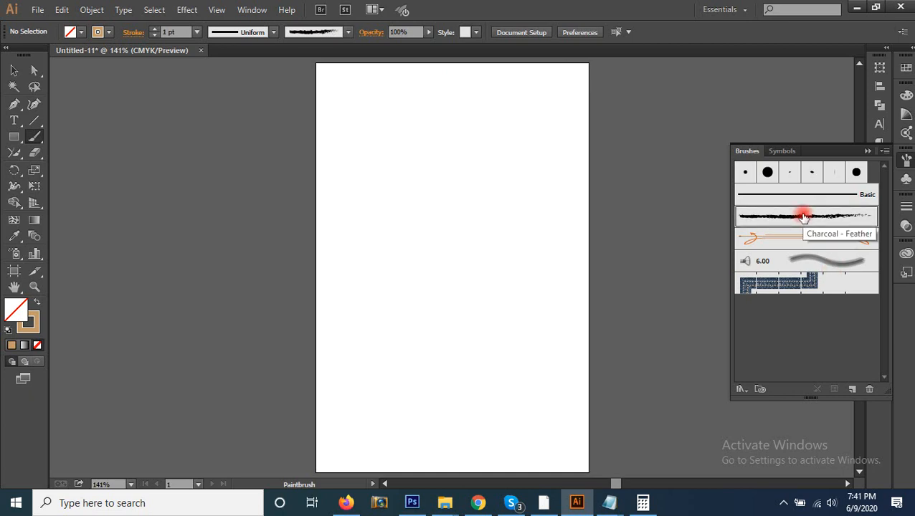
mouse_move(461, 166)
mouse_down()
mouse_move(493, 156)
mouse_move(541, 193)
mouse_move(541, 229)
mouse_move(532, 225)
mouse_move(530, 254)
mouse_move(442, 307)
mouse_up()
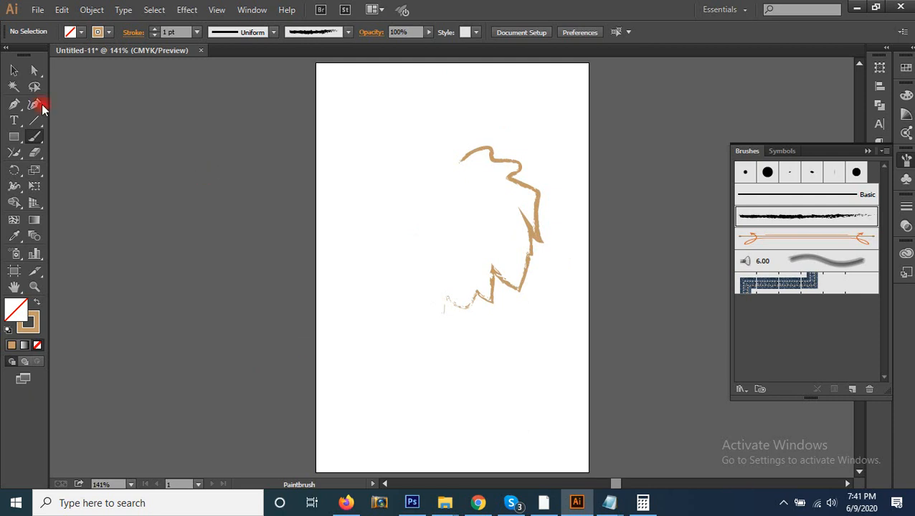
Step: Change the painted stroke's colour to black using the swatches
click(18, 72)
drag(446, 163, 607, 305)
click(35, 332)
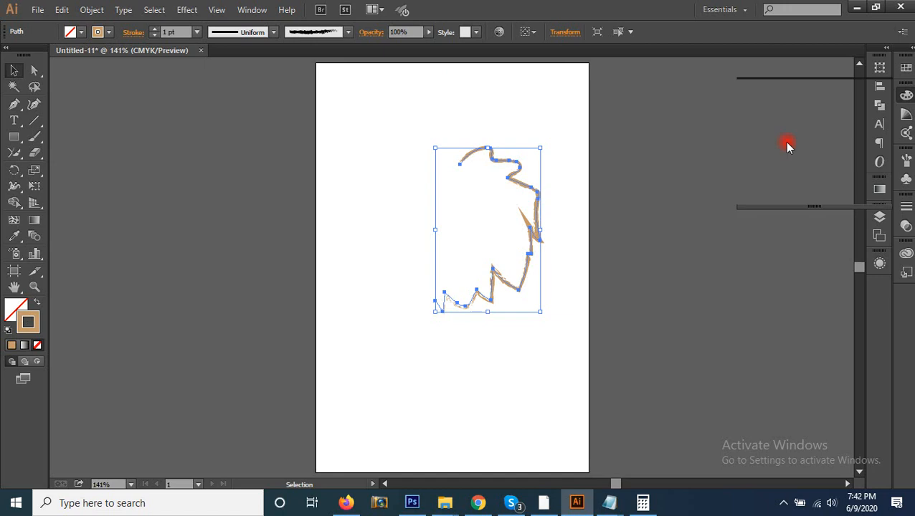
click(901, 71)
click(876, 102)
click(767, 97)
click(619, 265)
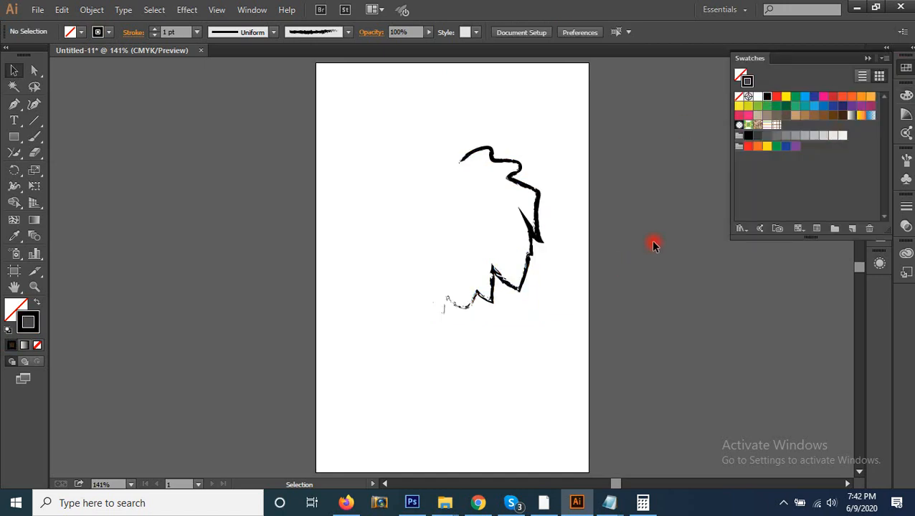
Step: Apply the 6.00 bristle brush to the jagged black stroke
drag(594, 180, 490, 273)
click(868, 59)
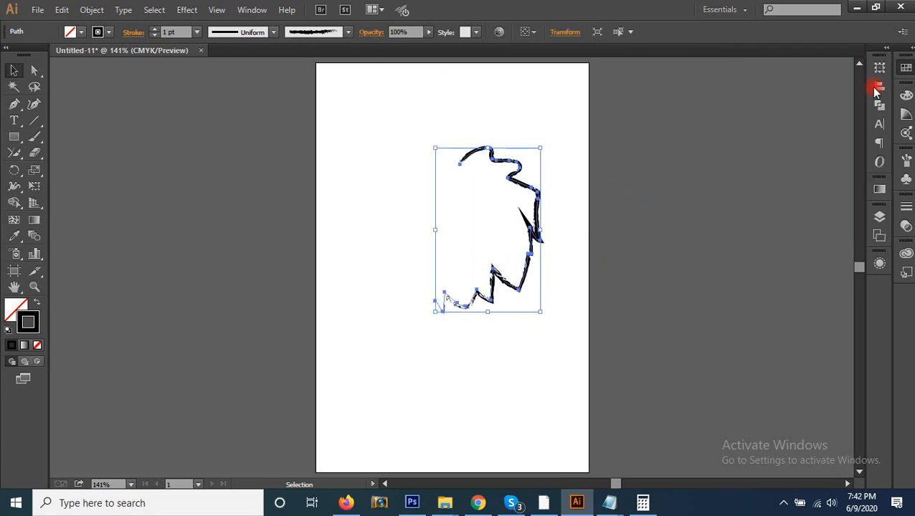
click(877, 192)
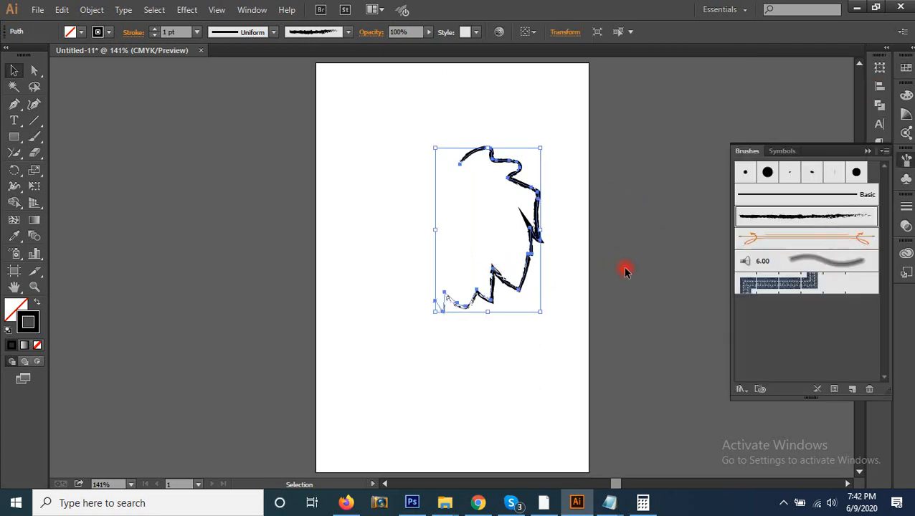
click(26, 135)
click(807, 260)
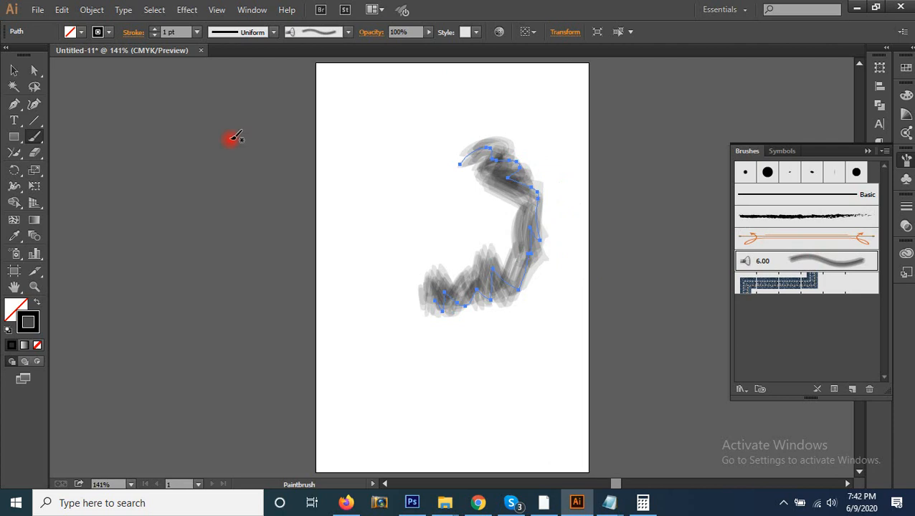
Step: Delete the jagged stroke painted with the bristle brush
click(13, 70)
drag(426, 218, 530, 350)
key(Delete)
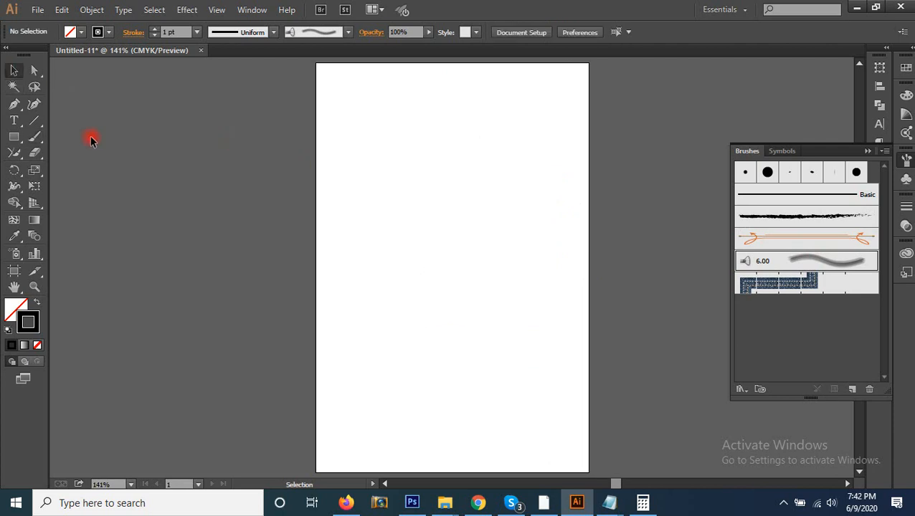
Step: Draw a small curved hook-shaped path with three anchors in the artboard's left half using the Pen tool
click(13, 136)
click(13, 104)
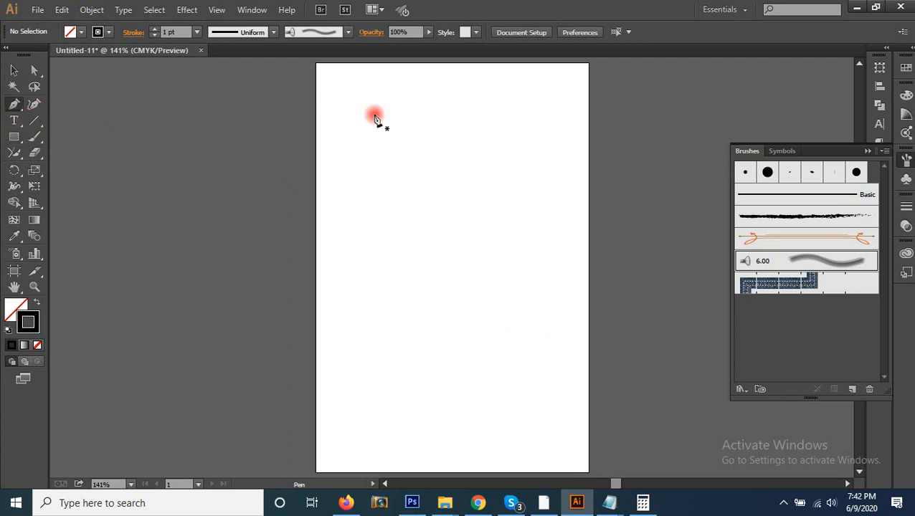
click(356, 240)
mouse_move(406, 229)
mouse_down()
mouse_move(445, 284)
mouse_move(431, 240)
mouse_move(375, 252)
mouse_move(354, 299)
mouse_move(367, 307)
mouse_up()
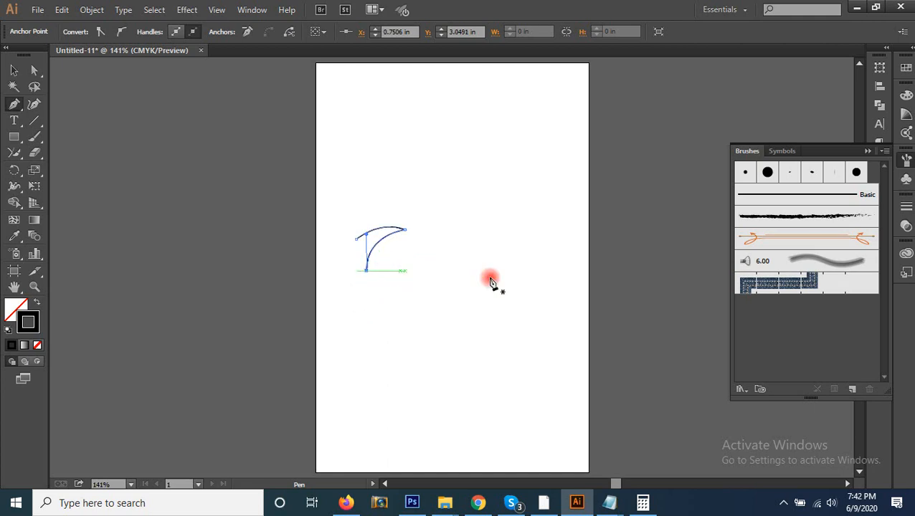
Step: Extend the path leftward past the artboard edge with two segments and round their shared corner with the Anchor Point tool
drag(356, 239, 282, 273)
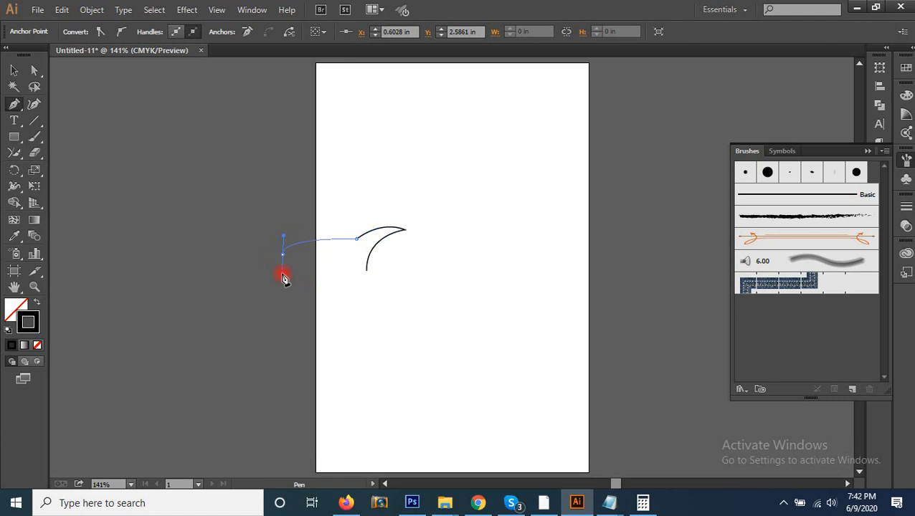
key(ctrl+z)
click(300, 212)
click(282, 267)
key(shift+c)
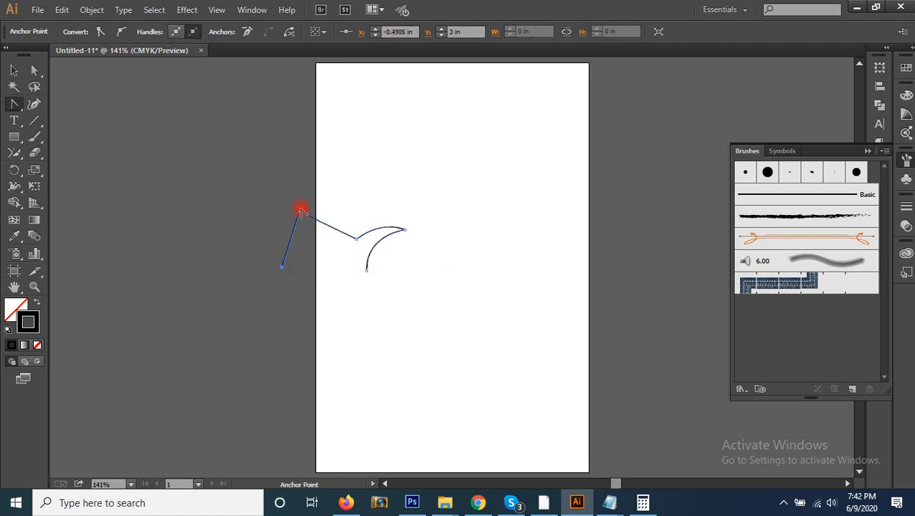
drag(300, 212, 267, 225)
Step: Move the whole path to the artboard's upper middle and apply the Charcoal - Feather brush to it
key(v)
drag(451, 282, 351, 199)
mouse_move(388, 239)
mouse_down()
mouse_move(433, 233)
mouse_move(499, 287)
mouse_move(426, 148)
mouse_up()
click(496, 282)
click(820, 223)
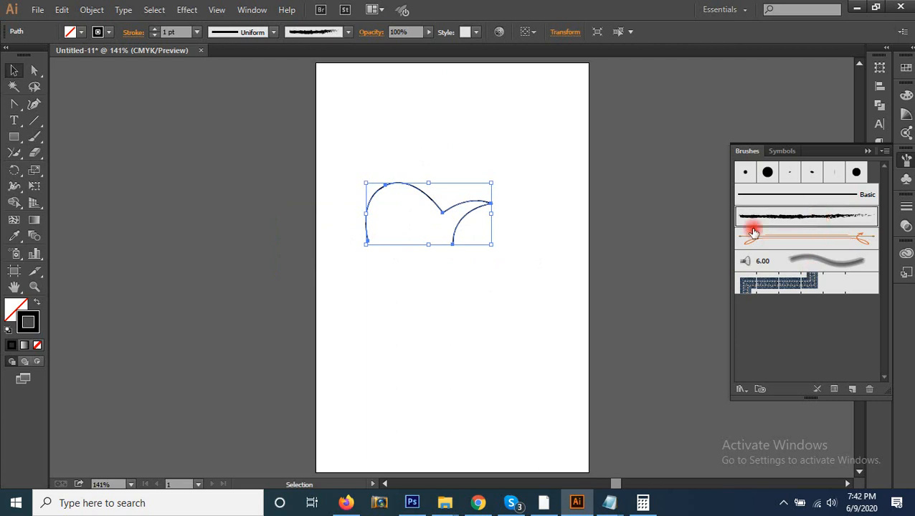
click(541, 323)
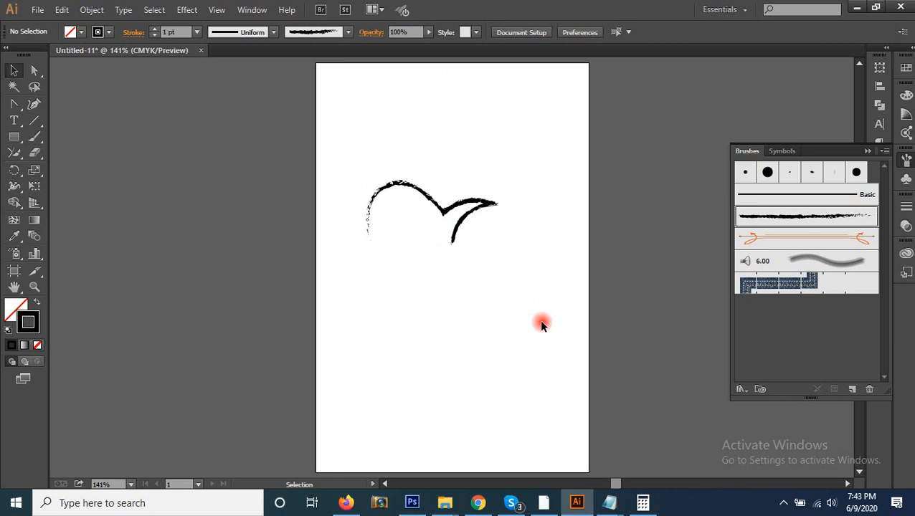
Step: Apply the 6.00 bristle brush to the curved path and set its stroke weight to 0.25 pt
drag(495, 241, 419, 163)
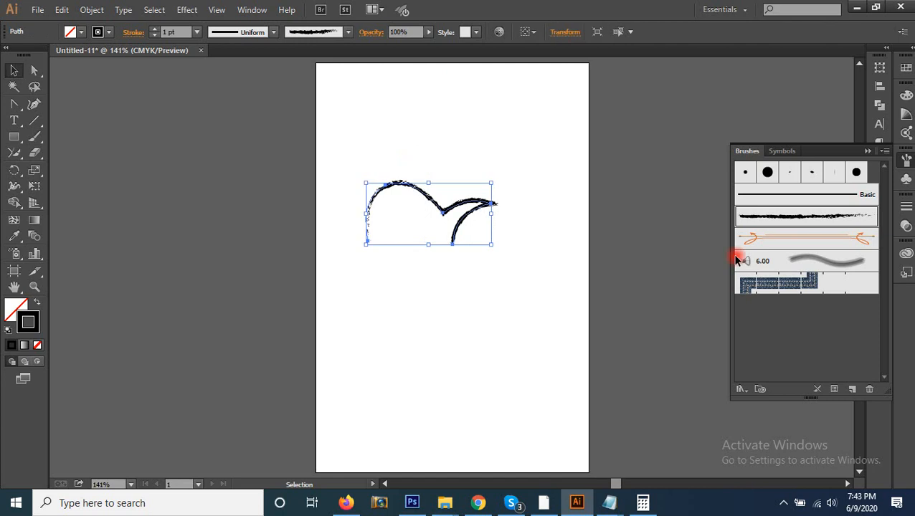
click(828, 265)
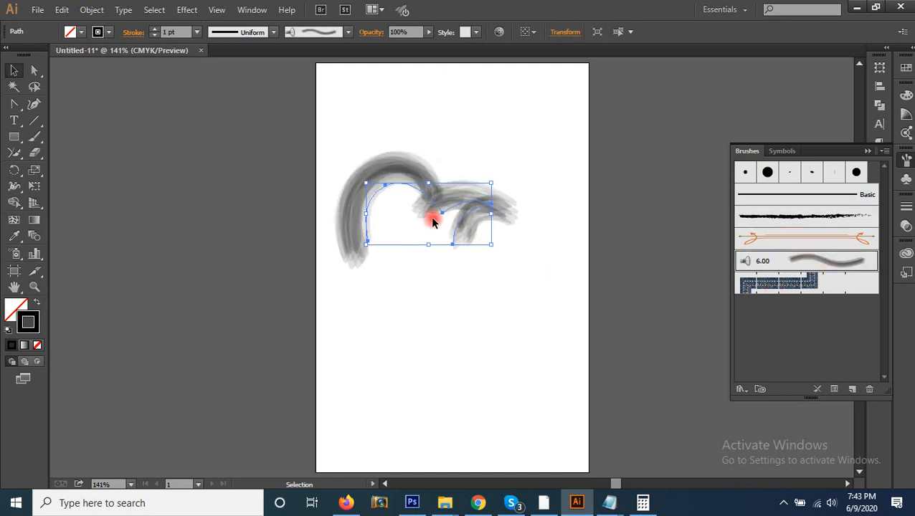
click(200, 36)
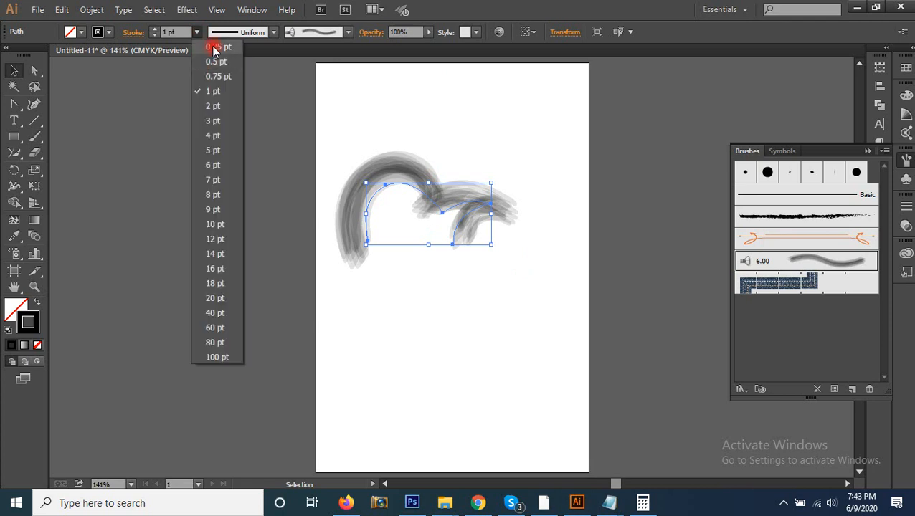
click(210, 45)
click(480, 382)
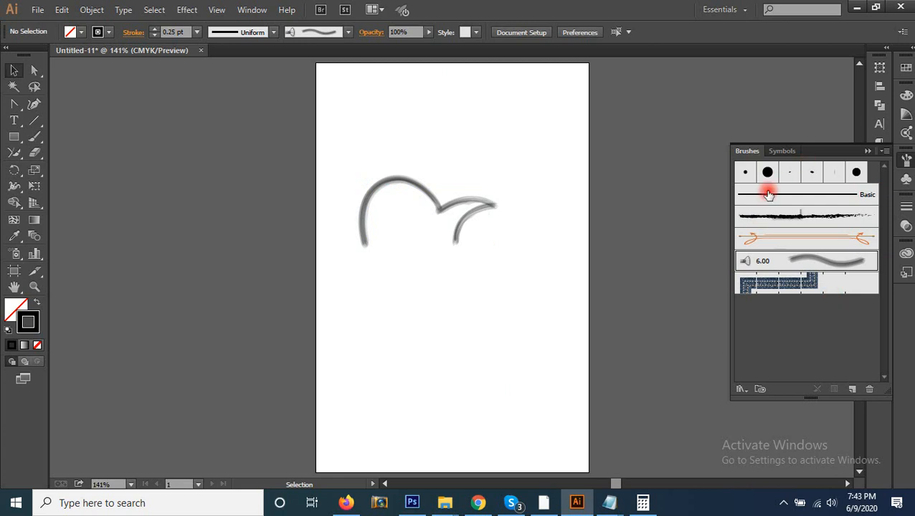
Step: Delete the brushed curved path and activate the Artboard tool for editing Artboard 1
drag(512, 190, 279, 264)
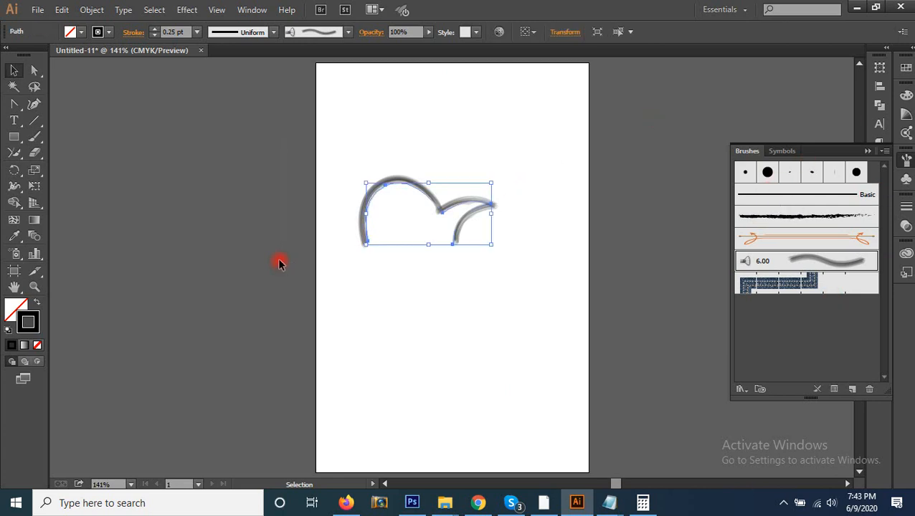
key(Delete)
click(13, 271)
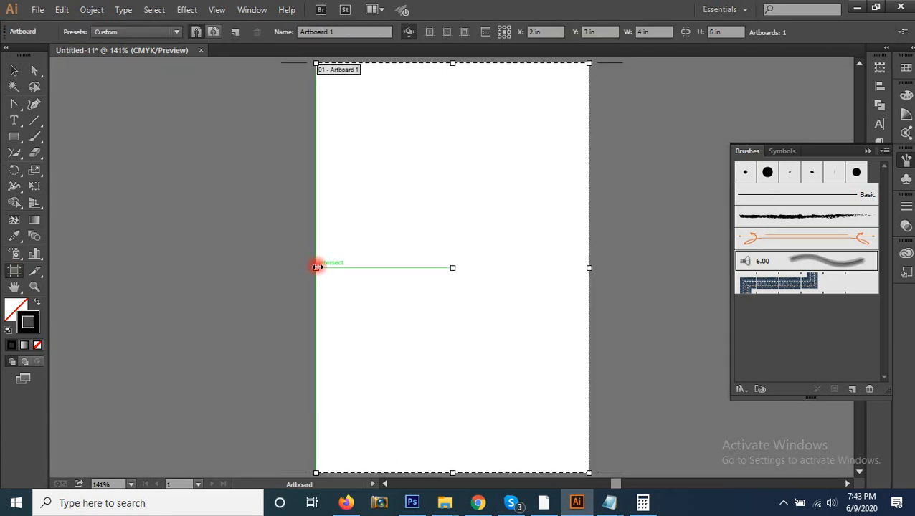
Step: Extend Artboard 1 leftward and frame it with a rectangle of about 4.94 × 5.77 in stroked with the denim pattern brush
drag(316, 267, 233, 265)
click(13, 137)
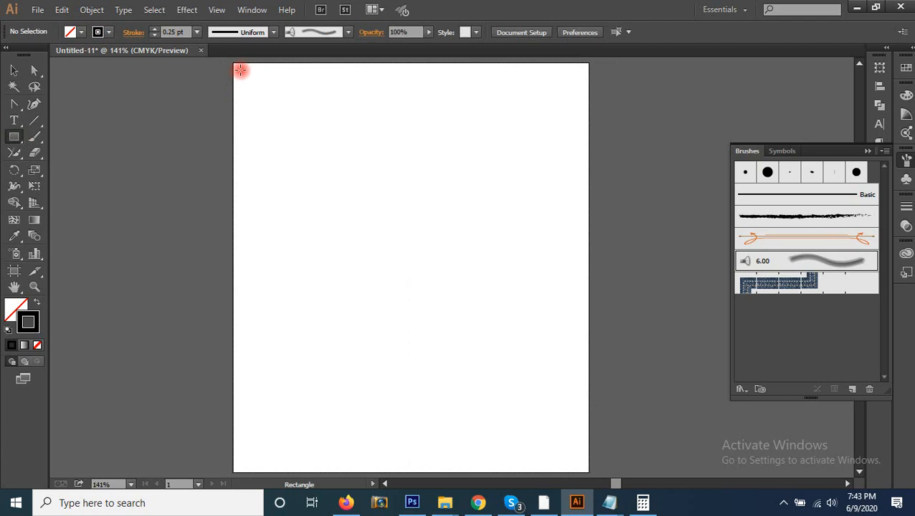
drag(241, 70, 578, 464)
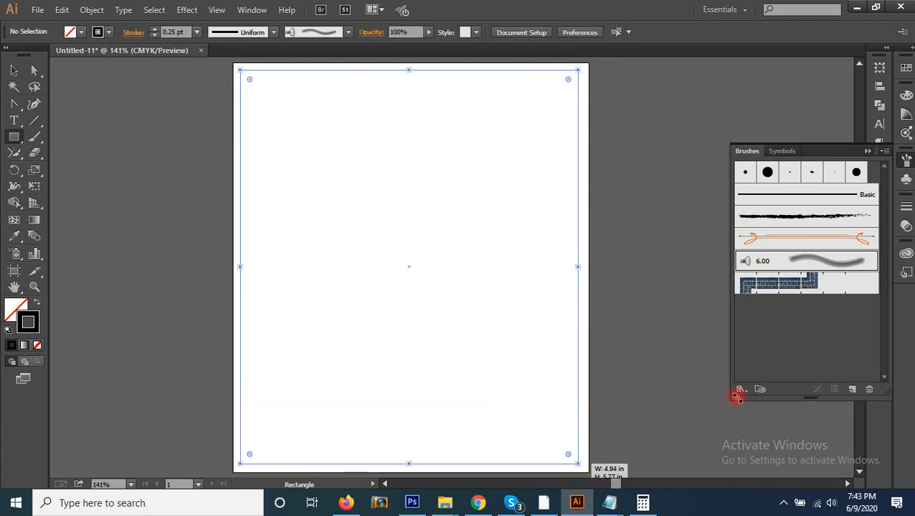
click(812, 286)
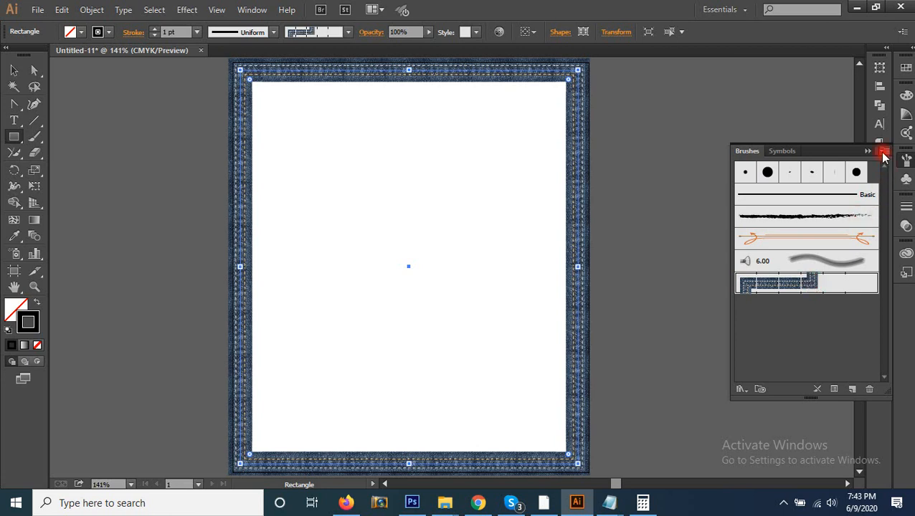
Step: Open the Arrows_Standard brush library
click(884, 156)
mouse_move(785, 394)
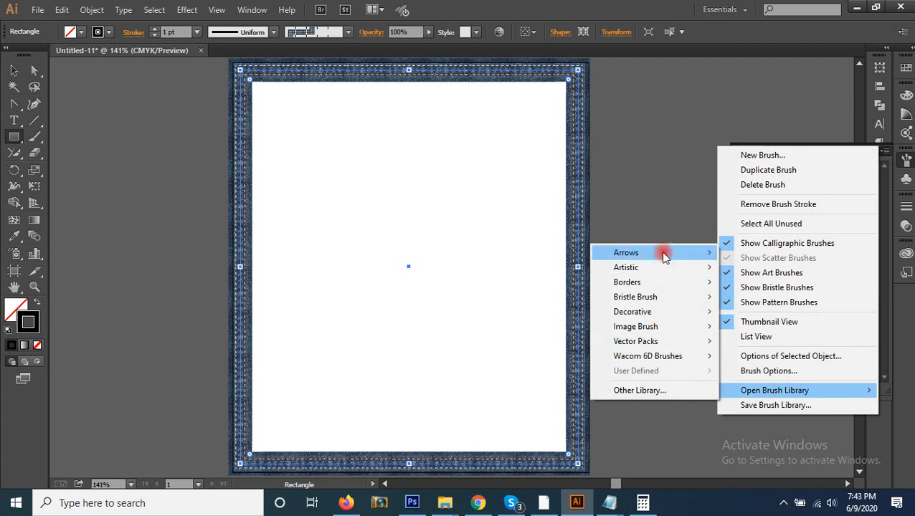
mouse_move(665, 254)
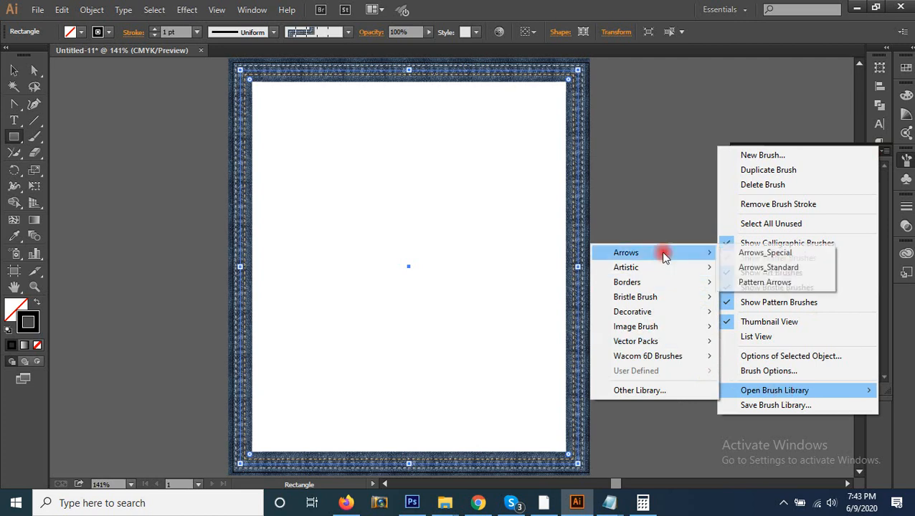
click(769, 267)
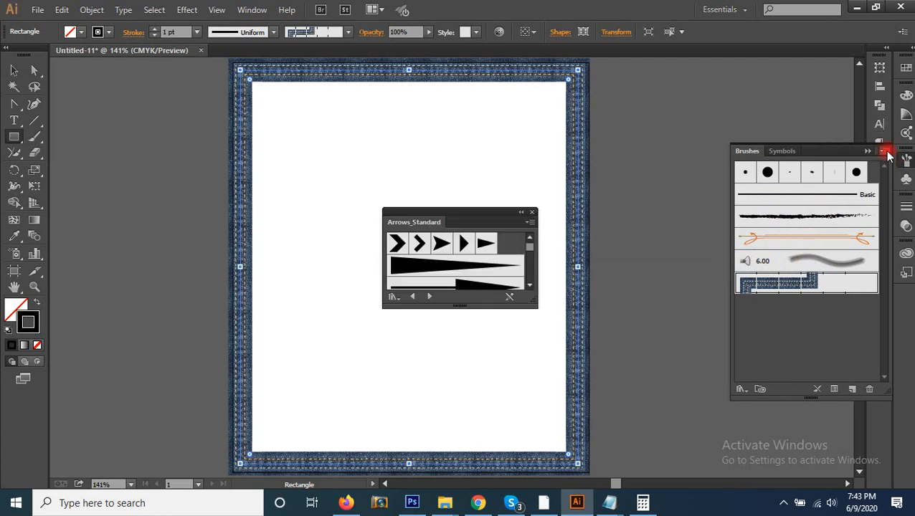
Step: Open the Artistic_Watercolor brush library and enlarge the library window so more of its brushes are displayed
click(886, 151)
mouse_move(818, 391)
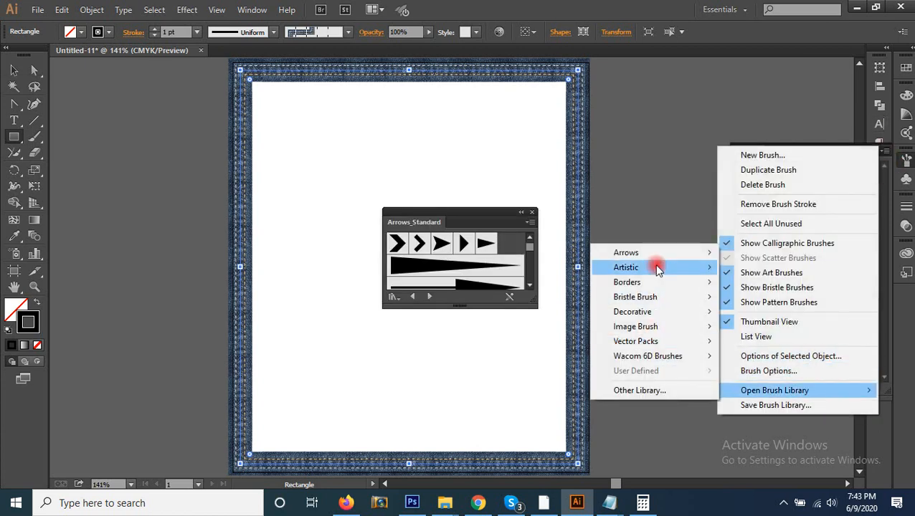
mouse_move(655, 267)
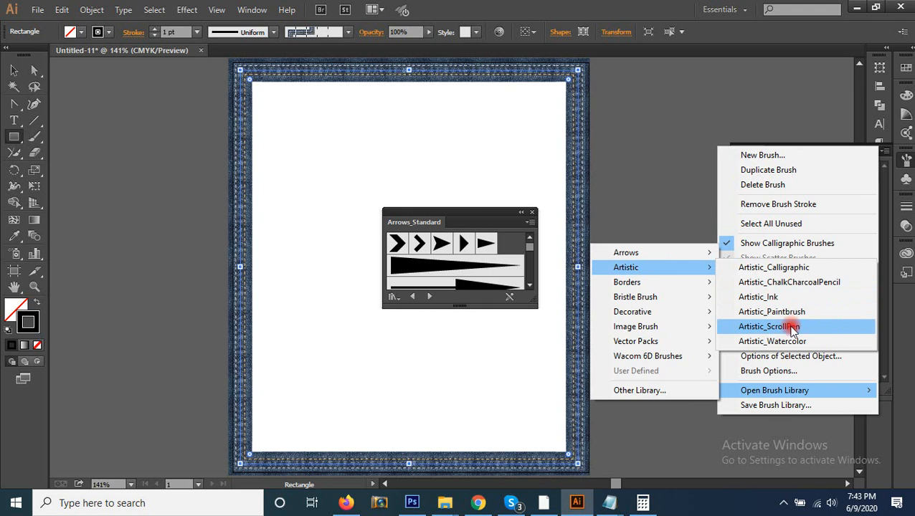
click(790, 341)
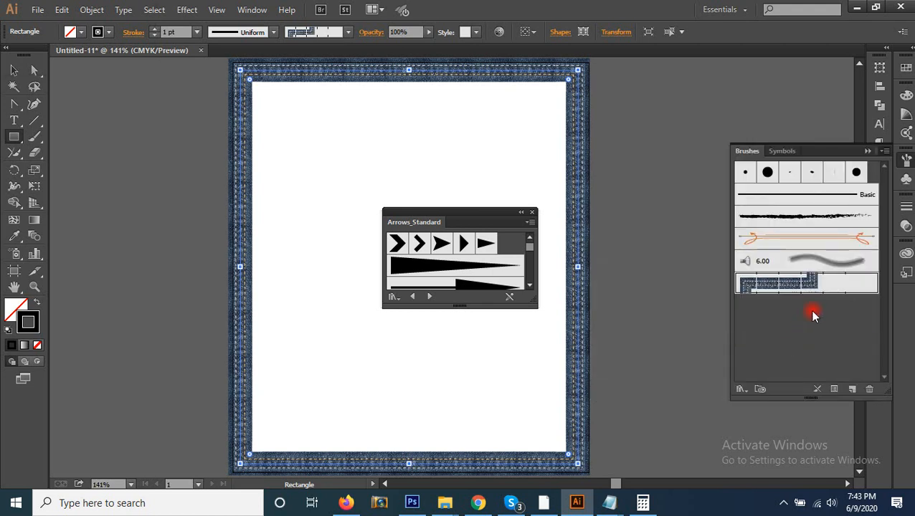
mouse_move(502, 309)
mouse_down()
mouse_move(501, 392)
mouse_move(614, 439)
mouse_up()
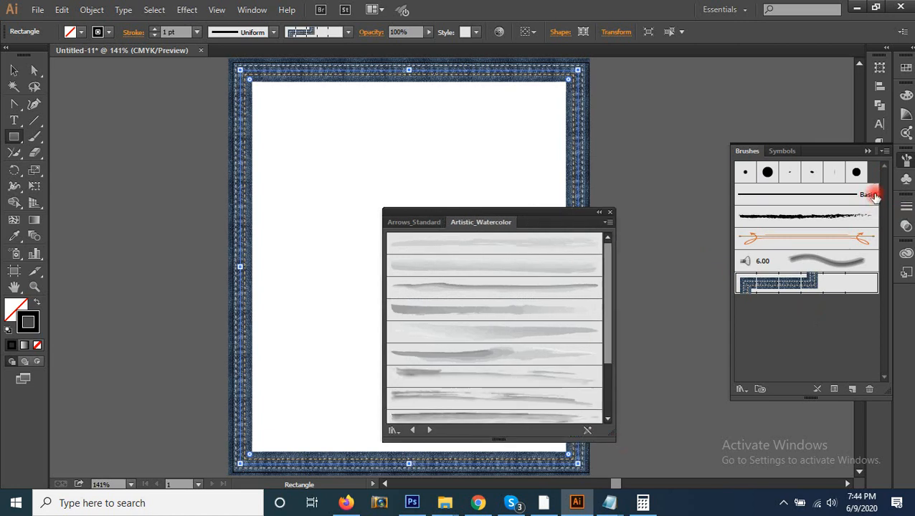
Step: Open the Borders_Frames brush library
click(885, 150)
mouse_move(814, 391)
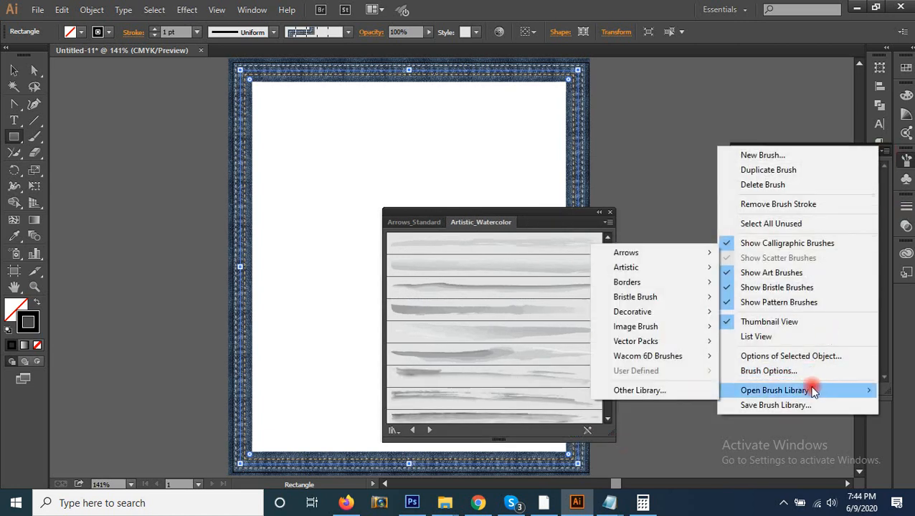
mouse_move(670, 276)
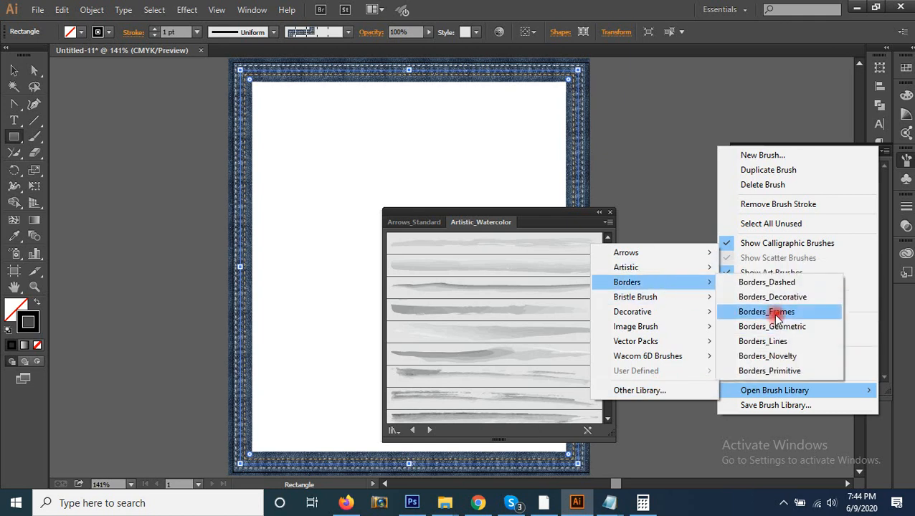
click(778, 314)
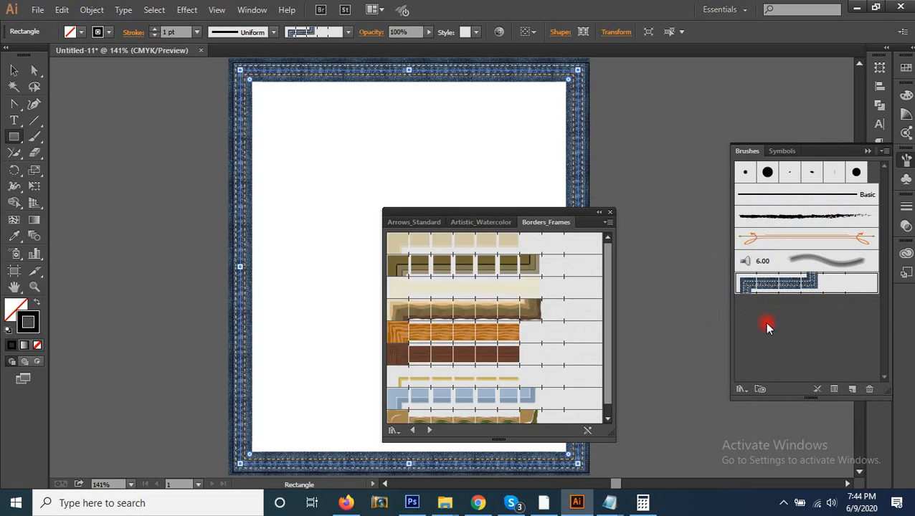
Step: Try the olive frame and orange wood frame brushes on the rectangle, and settle on the Bark brush for its stroke
scroll(531, 362, down, 1)
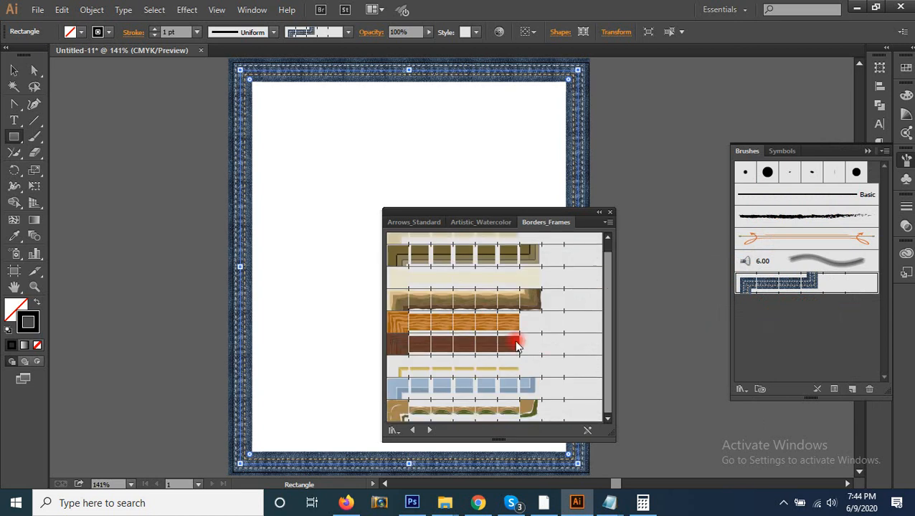
scroll(518, 345, up, 1)
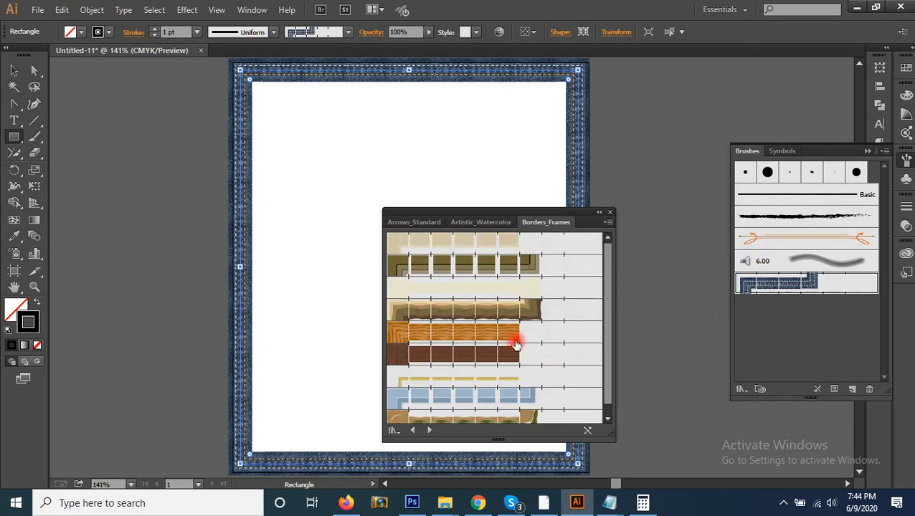
click(521, 267)
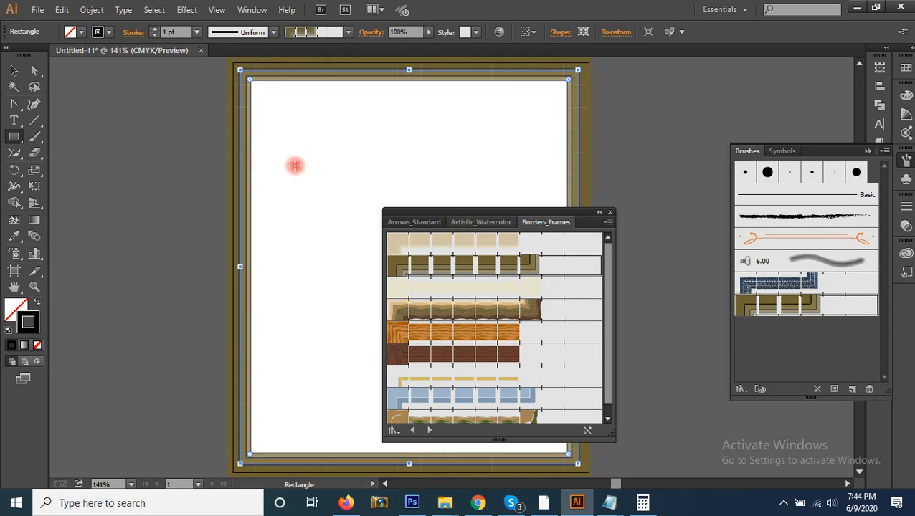
click(472, 332)
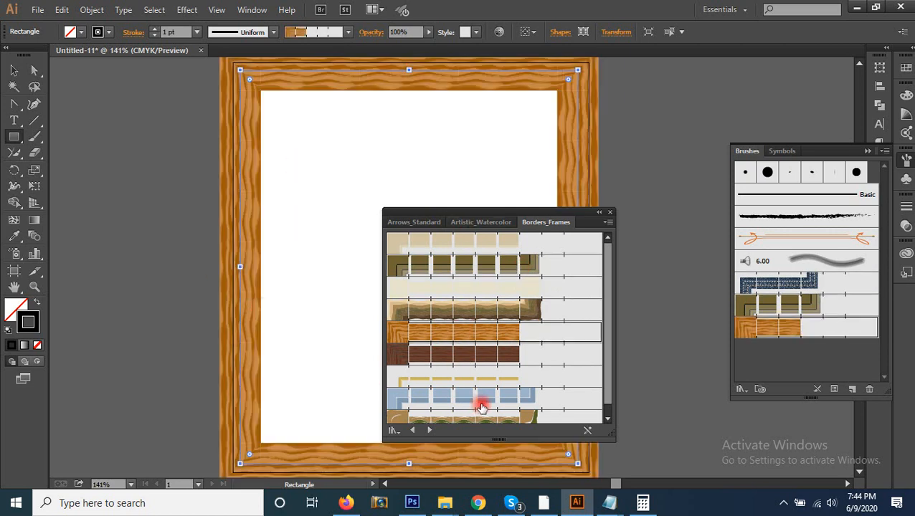
scroll(482, 407, down, 1)
click(501, 414)
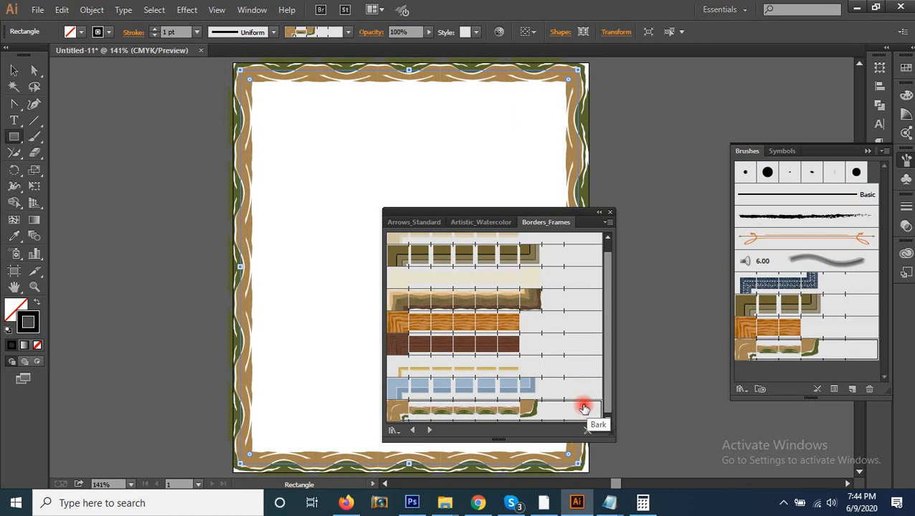
Step: Open the Borders_Geometric brush library and examine its pattern brushes
click(885, 151)
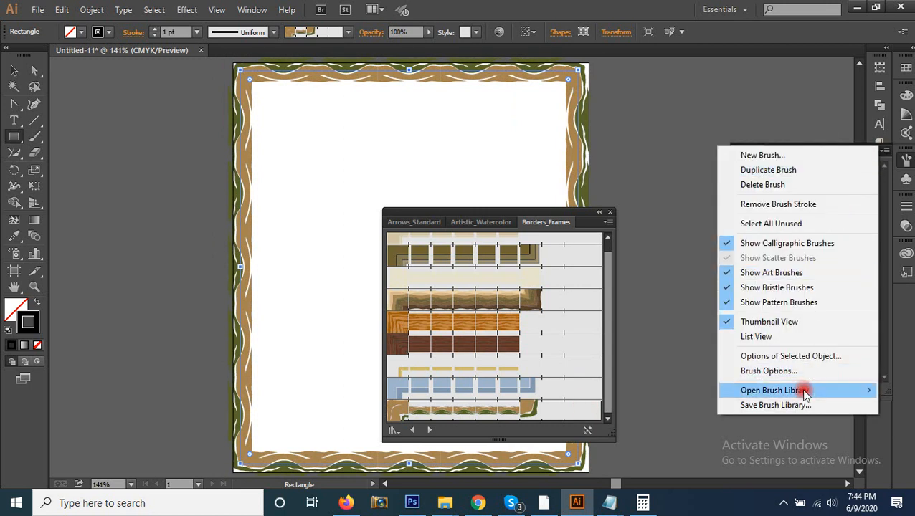
mouse_move(803, 390)
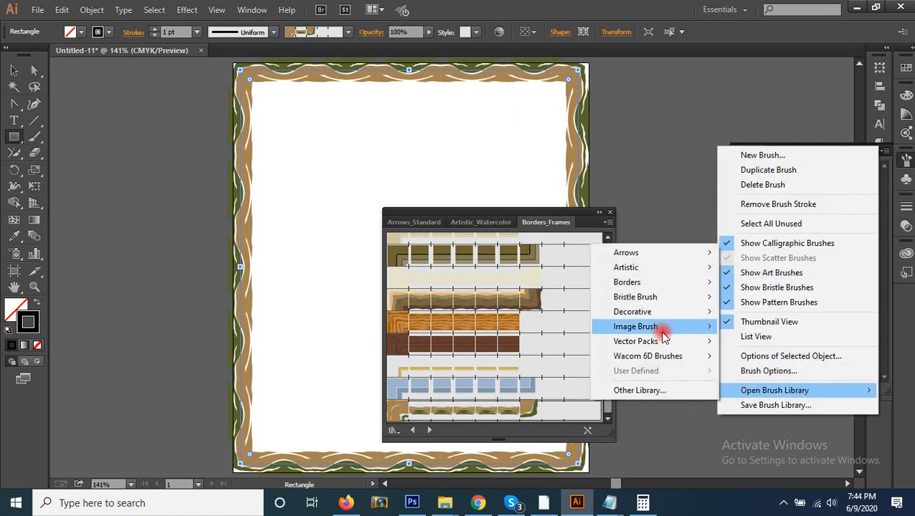
mouse_move(694, 320)
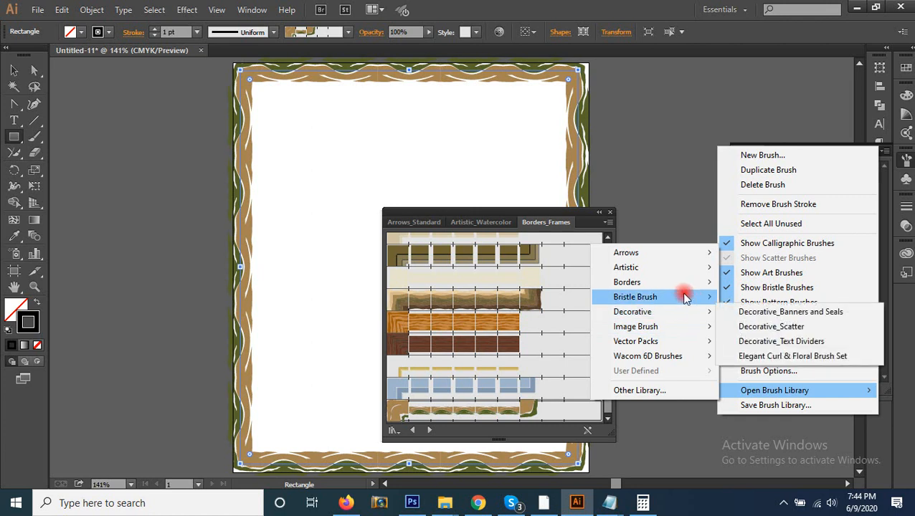
mouse_move(683, 280)
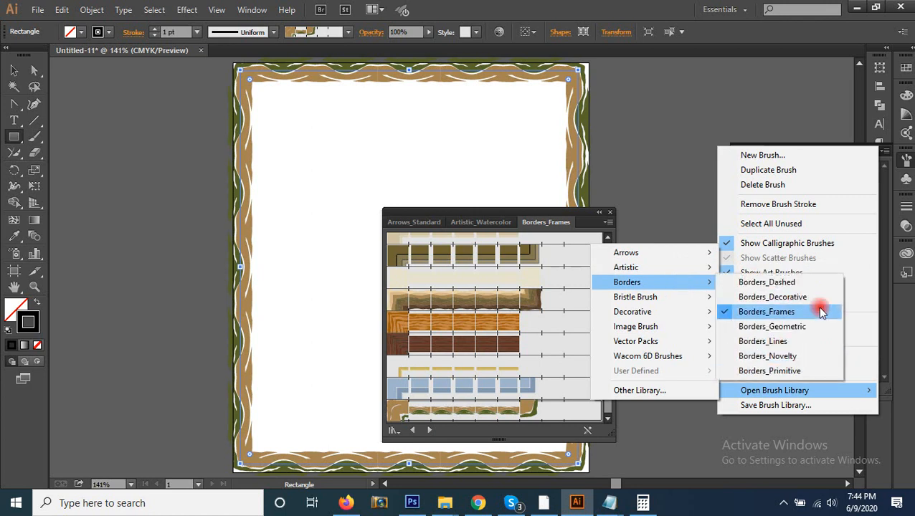
click(803, 326)
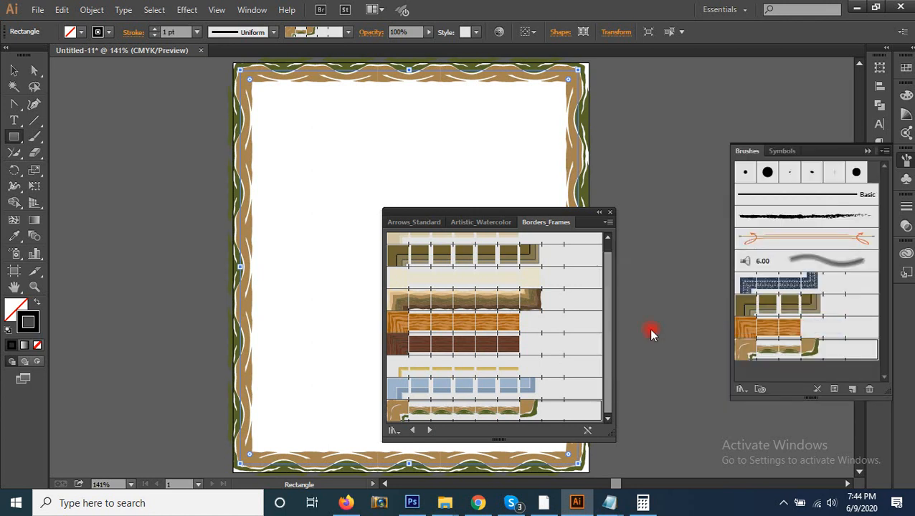
scroll(506, 318, down, 5)
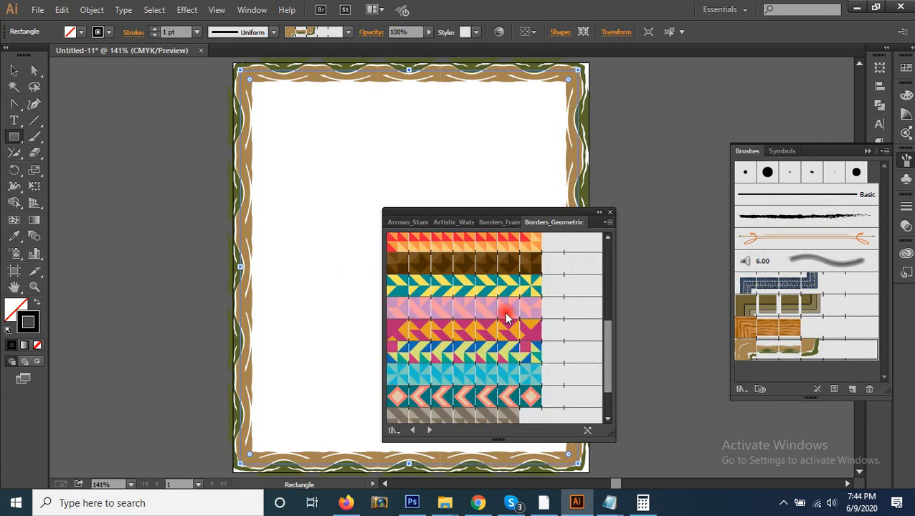
scroll(505, 318, down, 2)
scroll(513, 327, up, 5)
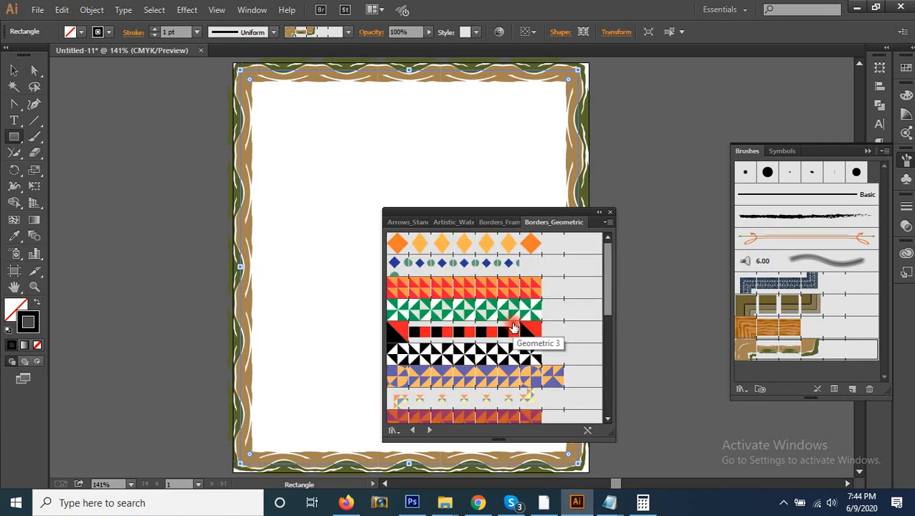
click(885, 151)
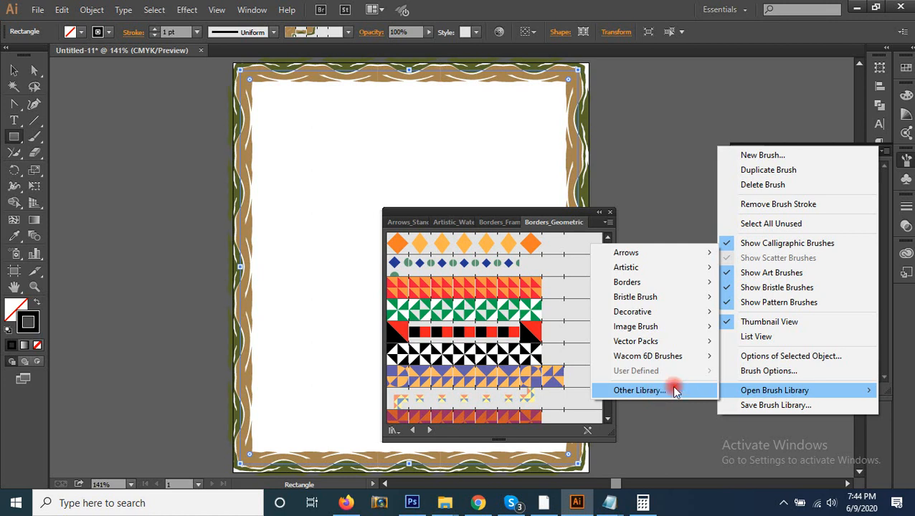
click(675, 392)
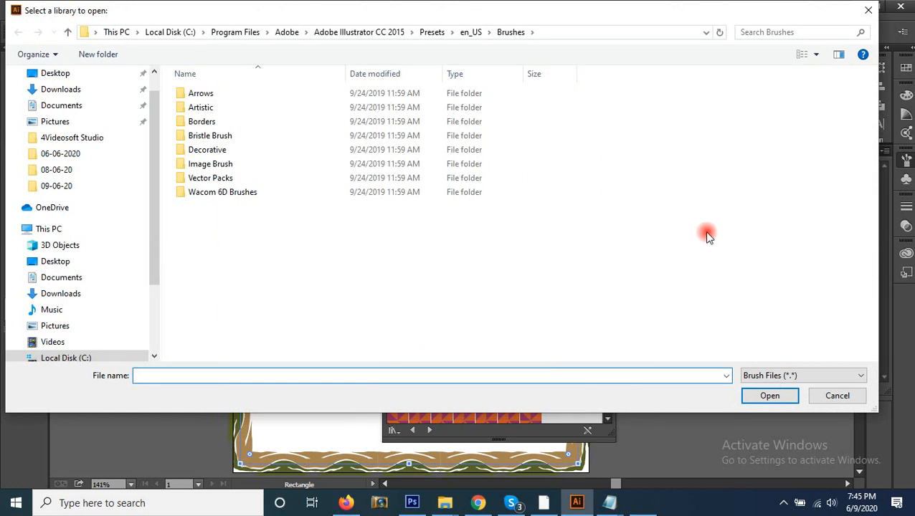
click(837, 396)
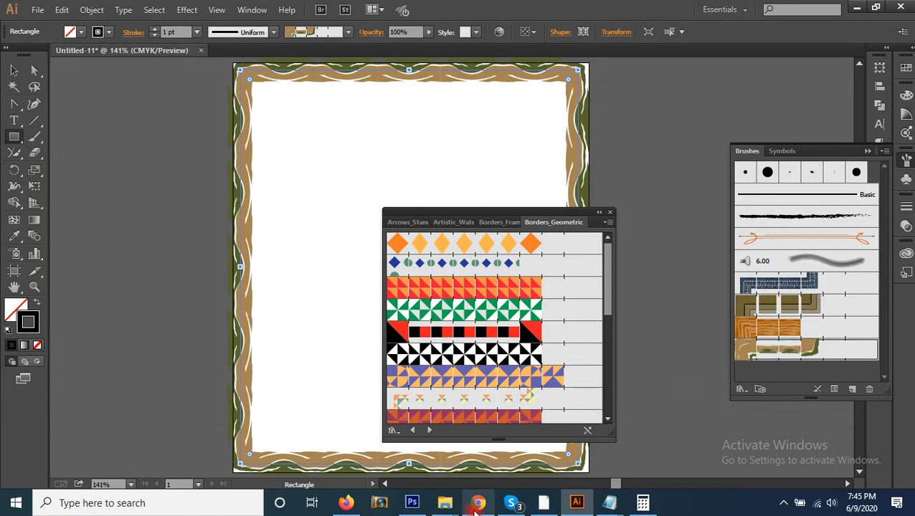
Step: Switch to Skype, mute the call participant in the first small thumbnail, and return to Illustrator
click(511, 503)
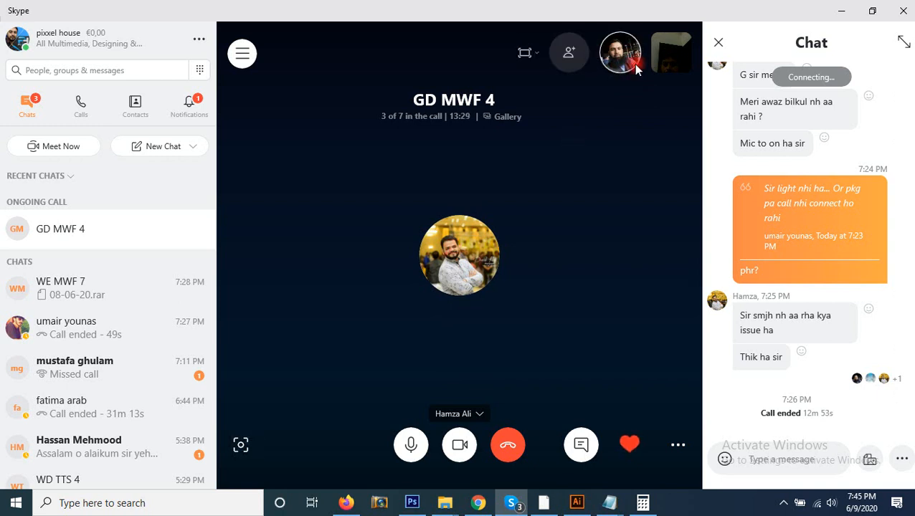
mouse_move(627, 61)
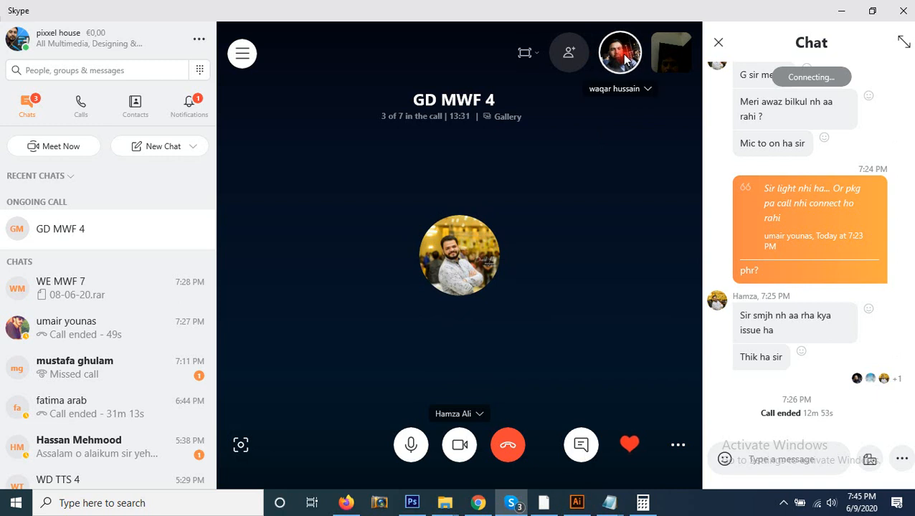
click(633, 92)
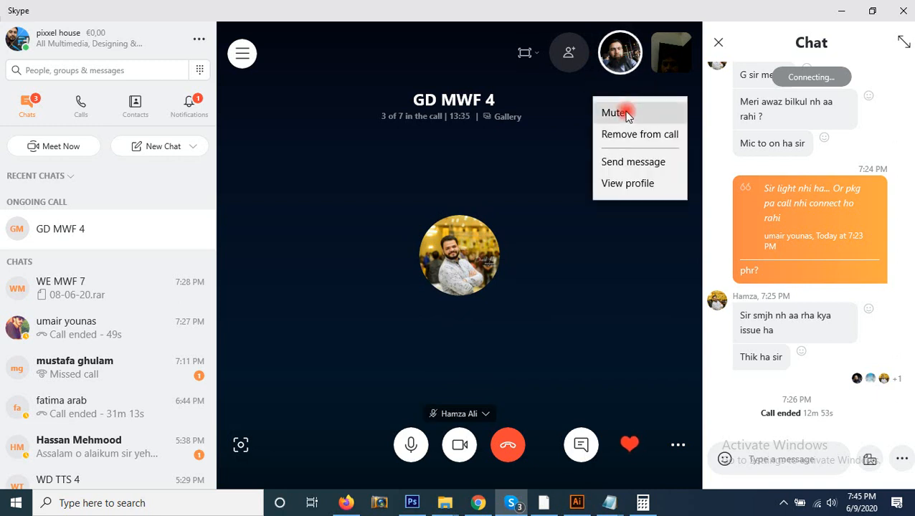
click(625, 115)
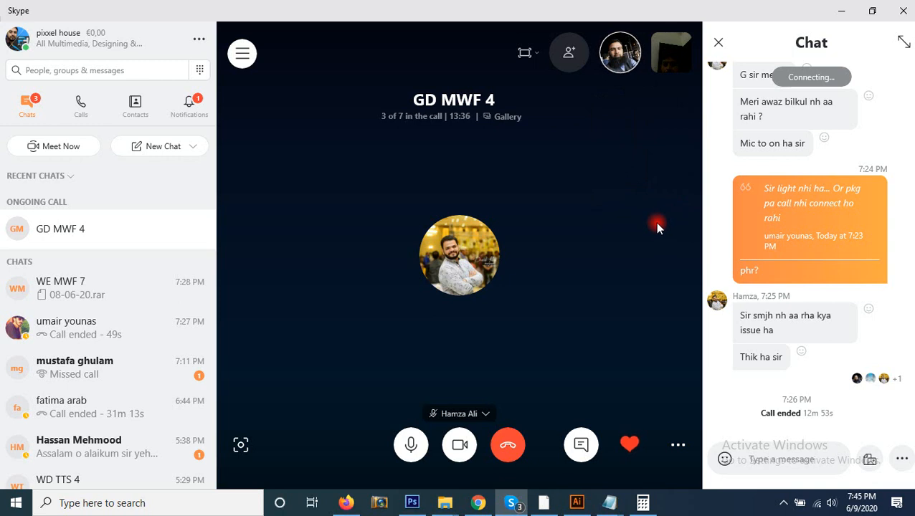
key(alt+Tab)
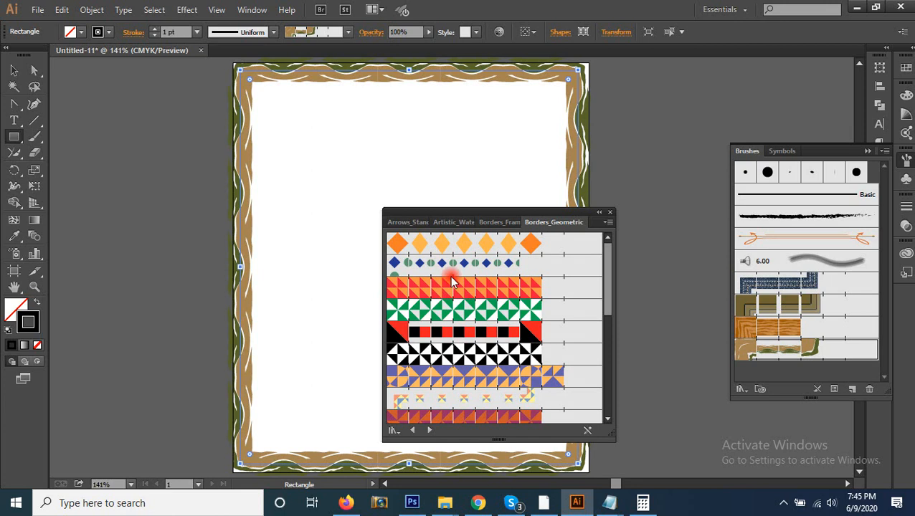
Step: Look through the Borders_Geometric brushes again, close the brush library window and activate the Selection tool
scroll(482, 301, down, 8)
scroll(483, 304, up, 8)
scroll(484, 307, down, 8)
scroll(495, 343, up, 8)
click(611, 212)
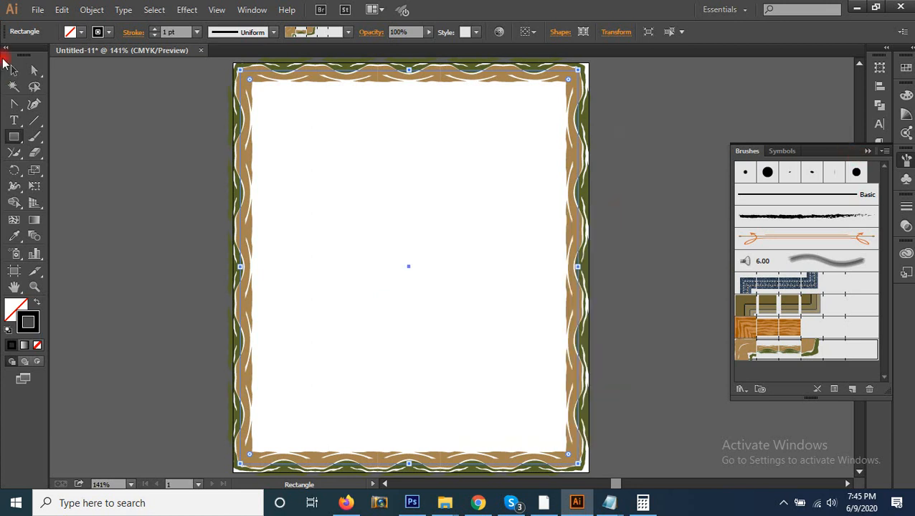
click(11, 68)
drag(567, 189, 479, 260)
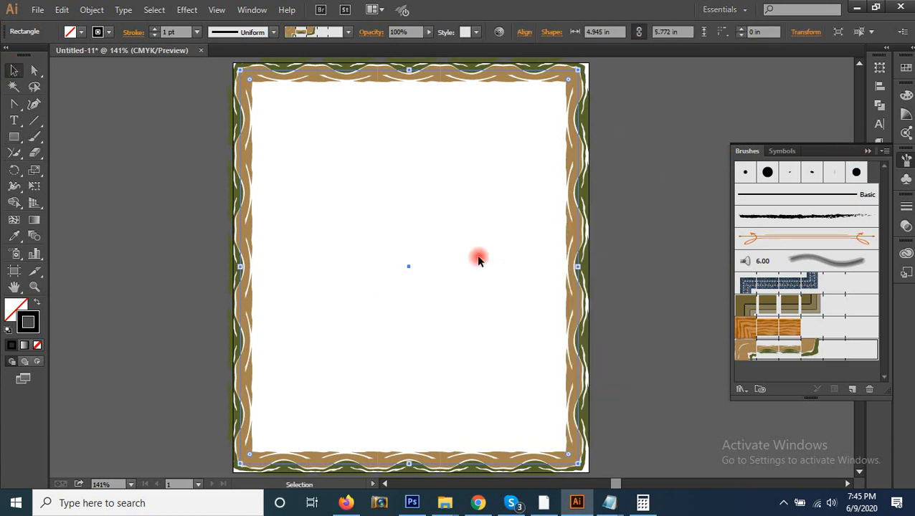
Step: Delete the bark-bordered rectangle and draw five short slanted line segments in the upper part of the empty artboard
key(Delete)
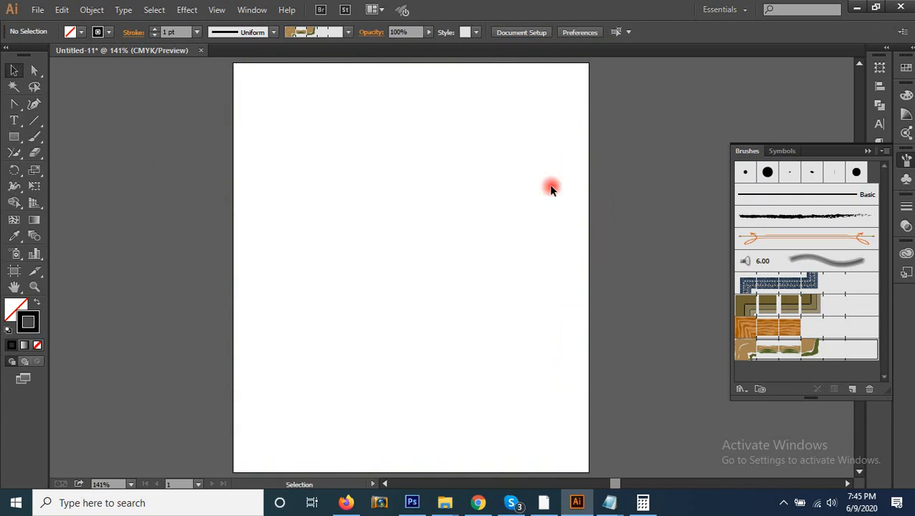
click(33, 121)
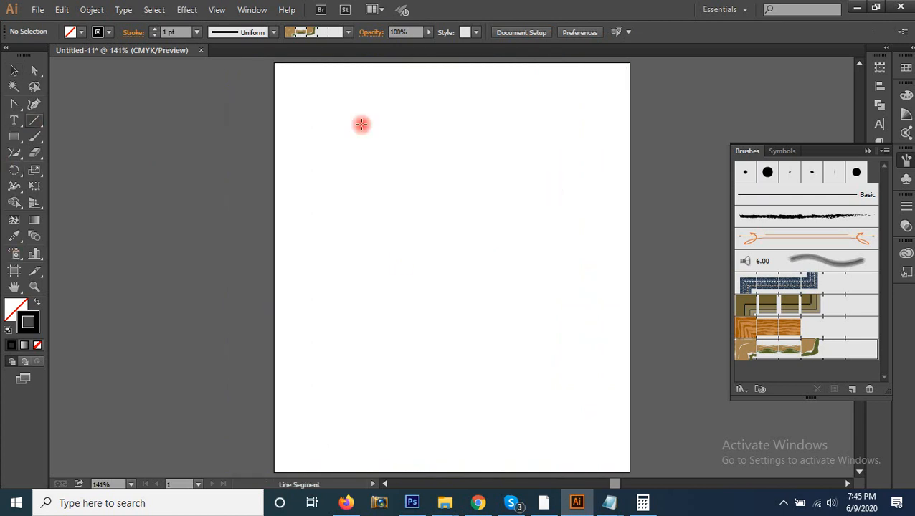
drag(350, 221, 396, 204)
mouse_move(383, 236)
mouse_down()
mouse_move(393, 207)
mouse_move(388, 243)
mouse_up()
drag(346, 196, 436, 192)
ctrl+click(436, 192)
key(z)
key(v)
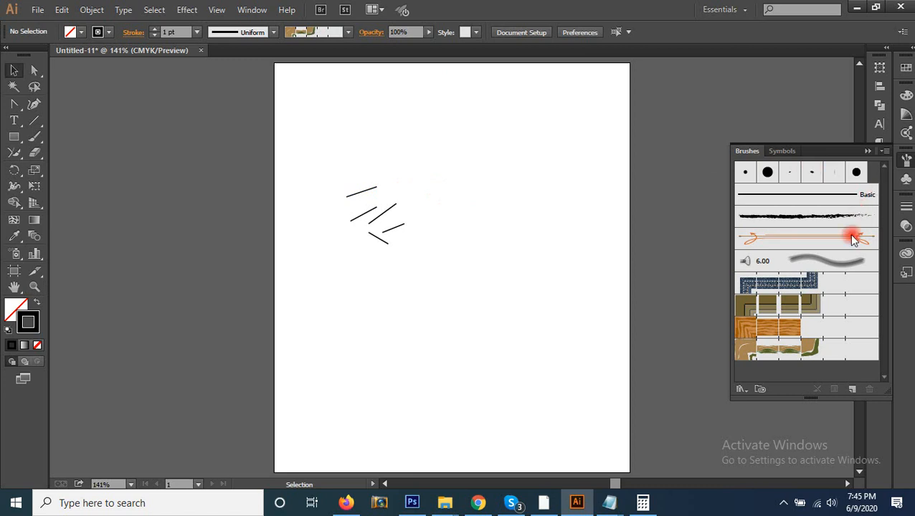
Step: Select the five line segments and add them to the brushes as a scatter brush with default options
mouse_move(323, 153)
mouse_down()
mouse_move(434, 284)
mouse_move(480, 306)
mouse_up()
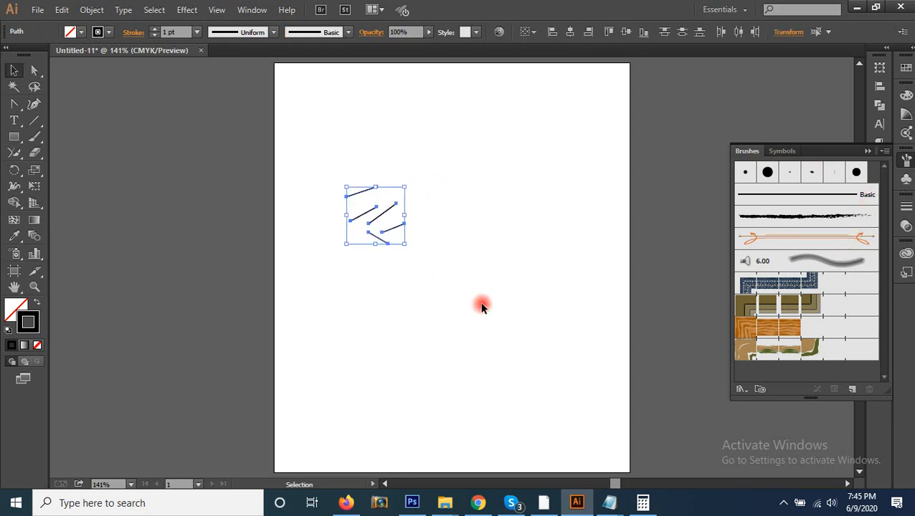
mouse_move(378, 203)
mouse_down()
mouse_move(723, 373)
mouse_move(786, 375)
mouse_up()
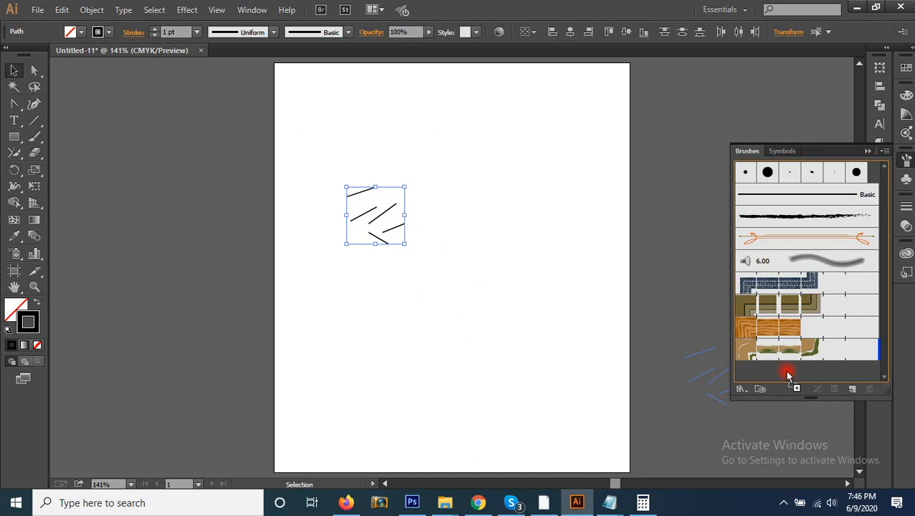
drag(788, 376, 787, 375)
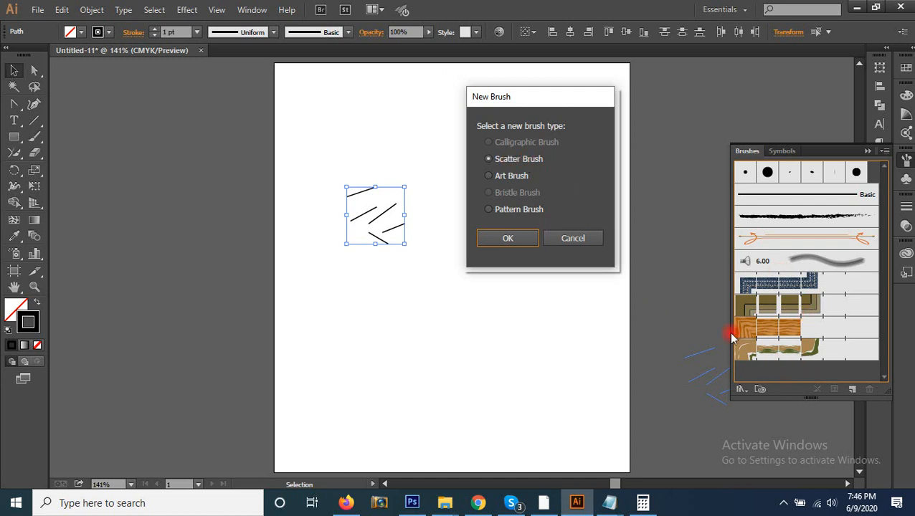
click(507, 238)
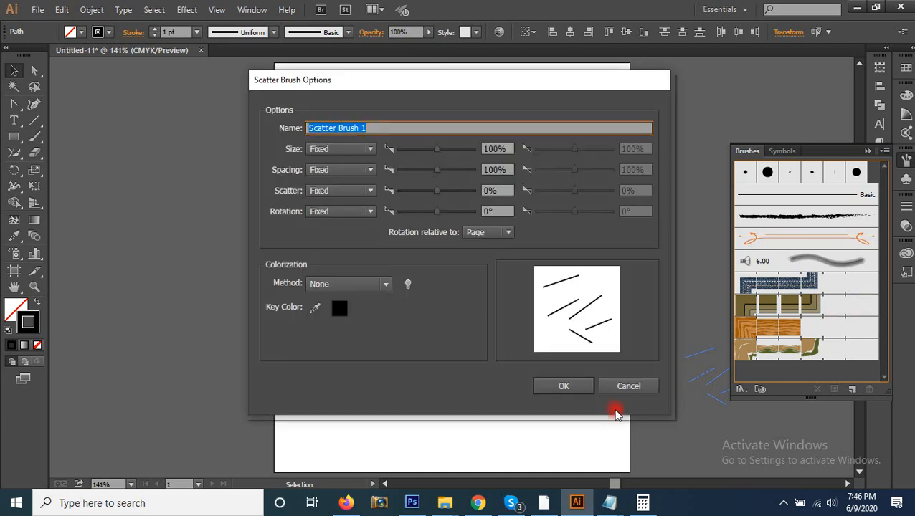
click(574, 382)
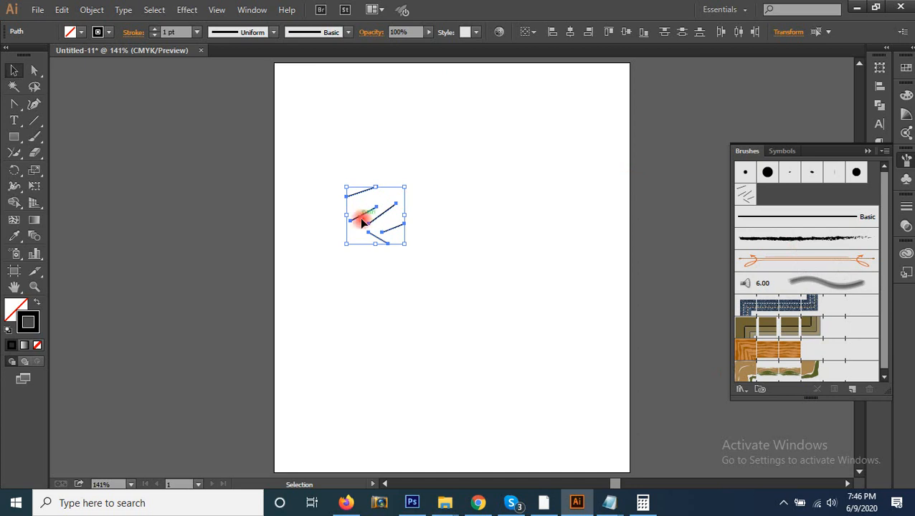
click(885, 151)
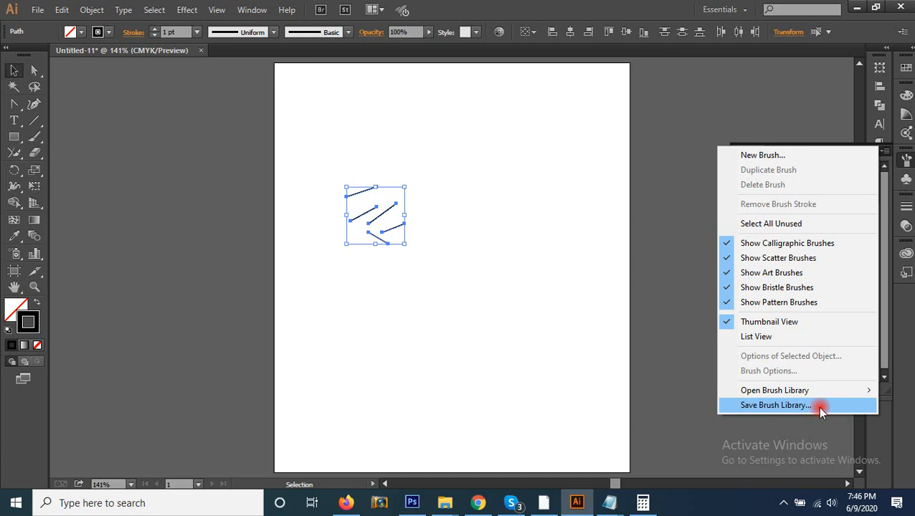
click(654, 11)
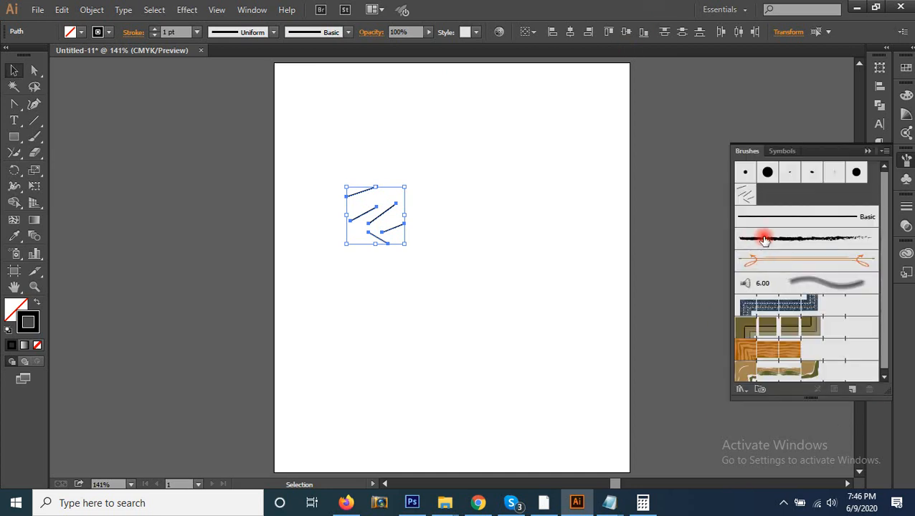
Step: Add the selected line segments to the brushes as an art brush with default options
drag(380, 205, 813, 200)
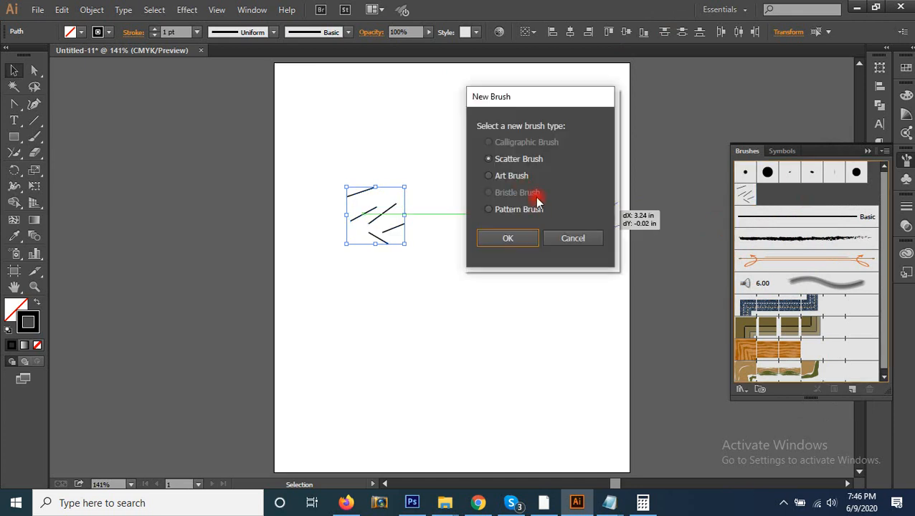
click(519, 178)
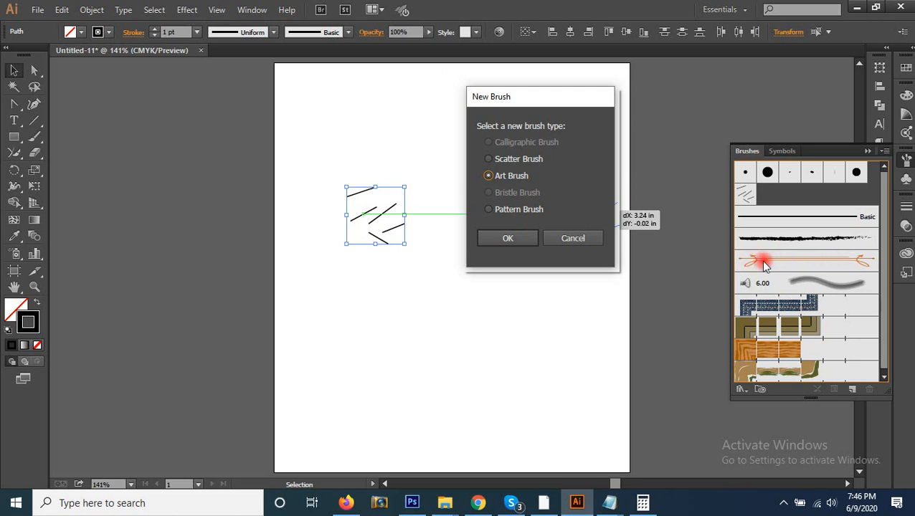
click(525, 239)
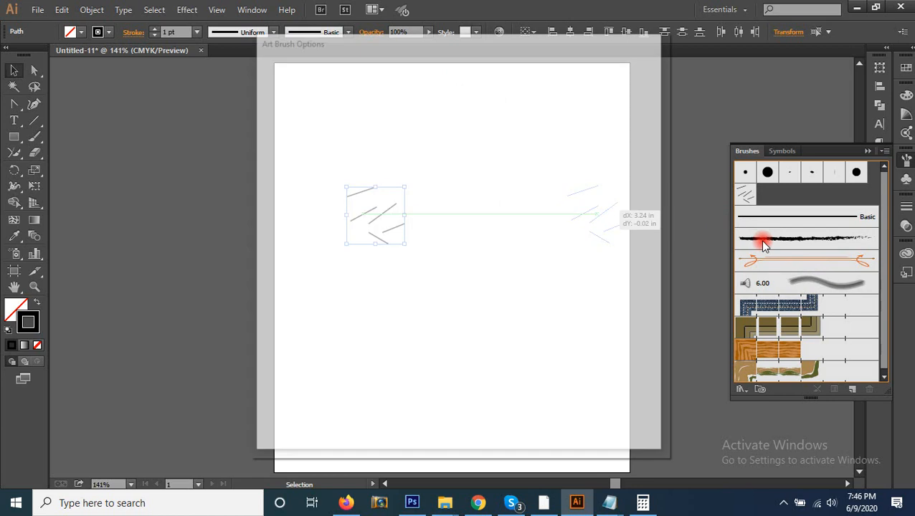
click(558, 425)
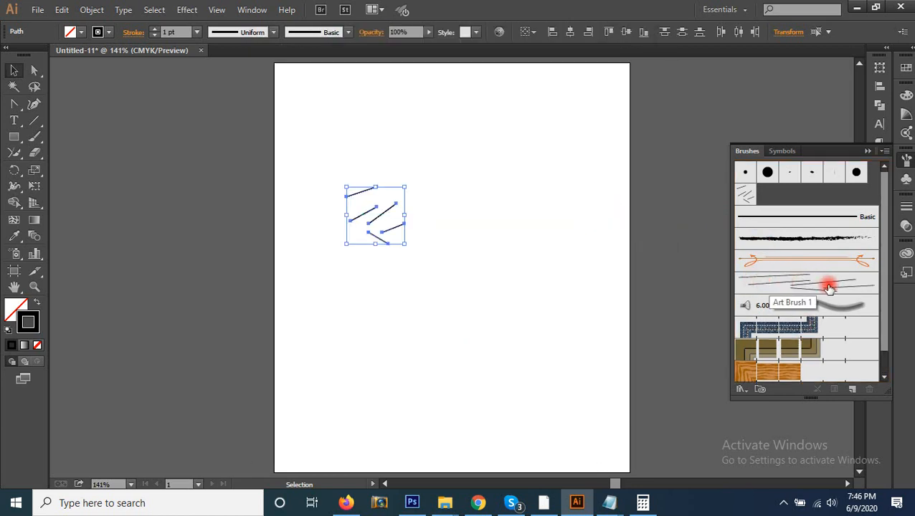
Step: Add the selected line segments to the brushes as a pattern brush with default options
drag(376, 219, 788, 206)
click(504, 209)
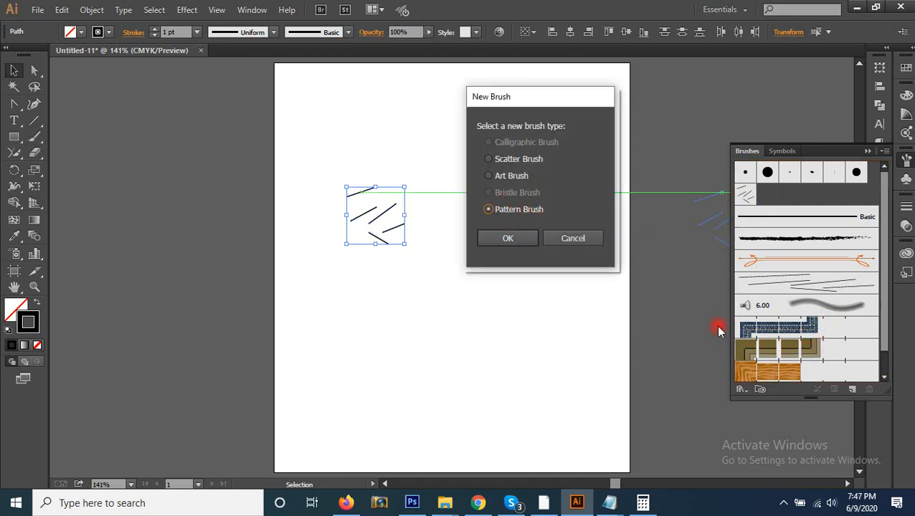
click(524, 239)
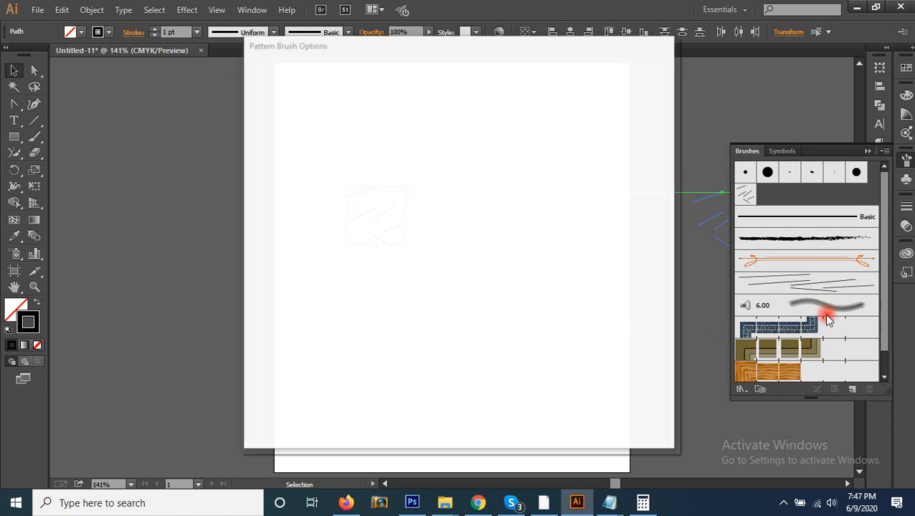
click(582, 420)
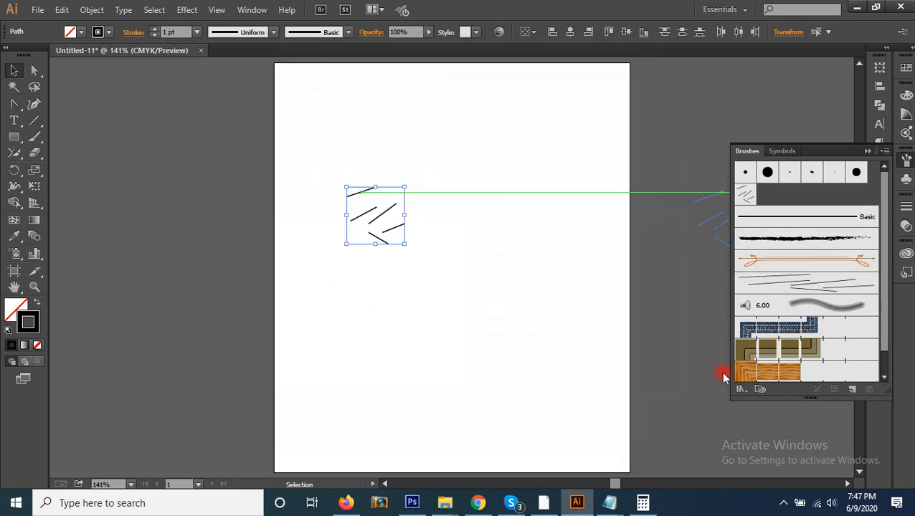
click(782, 369)
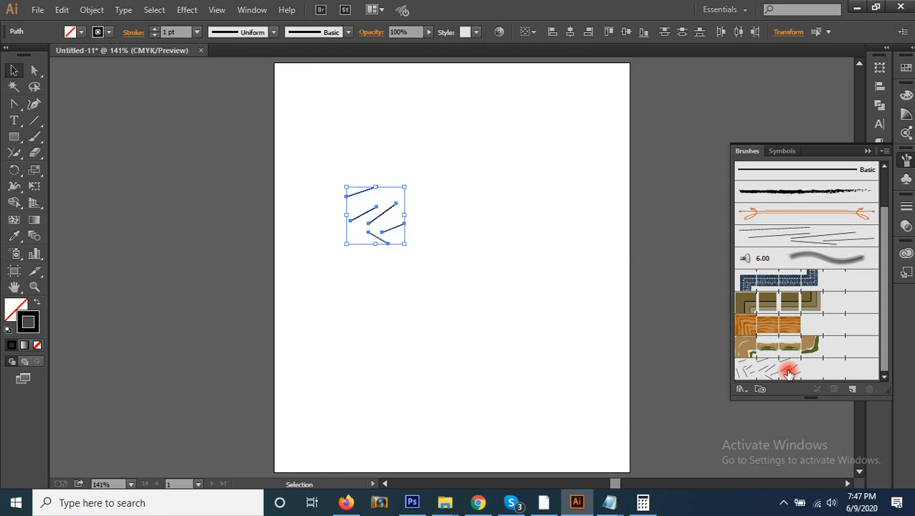
Step: Create a new calligraphic brush, keeping the default angle of 0° and size of 9 pt
mouse_move(789, 372)
mouse_down()
mouse_move(803, 368)
mouse_move(852, 396)
mouse_up()
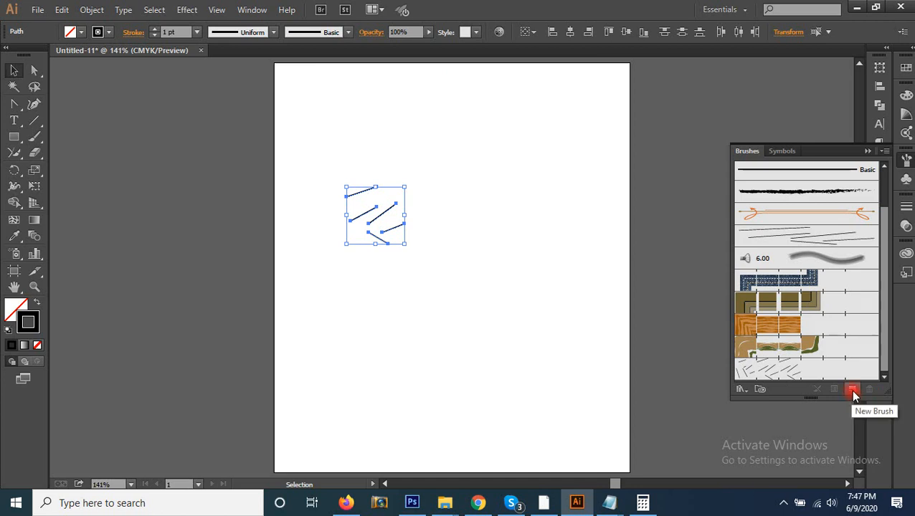
click(853, 393)
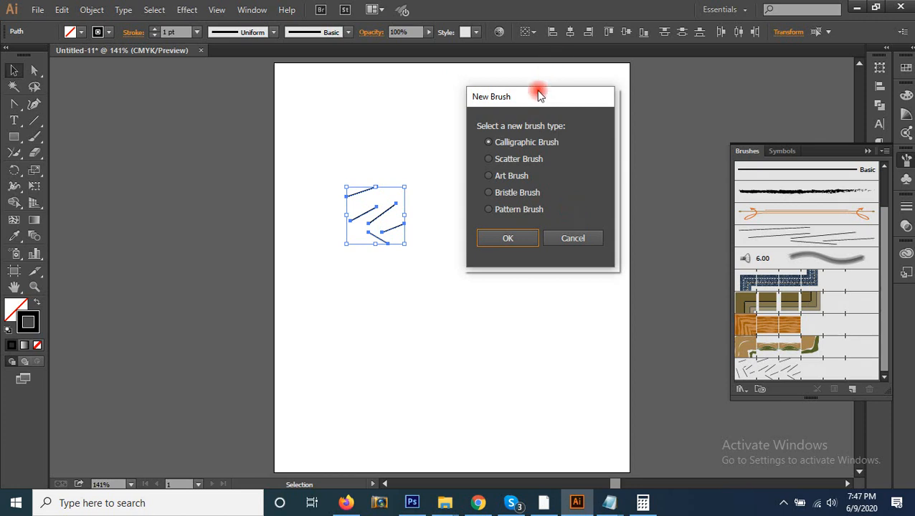
drag(534, 95, 608, 105)
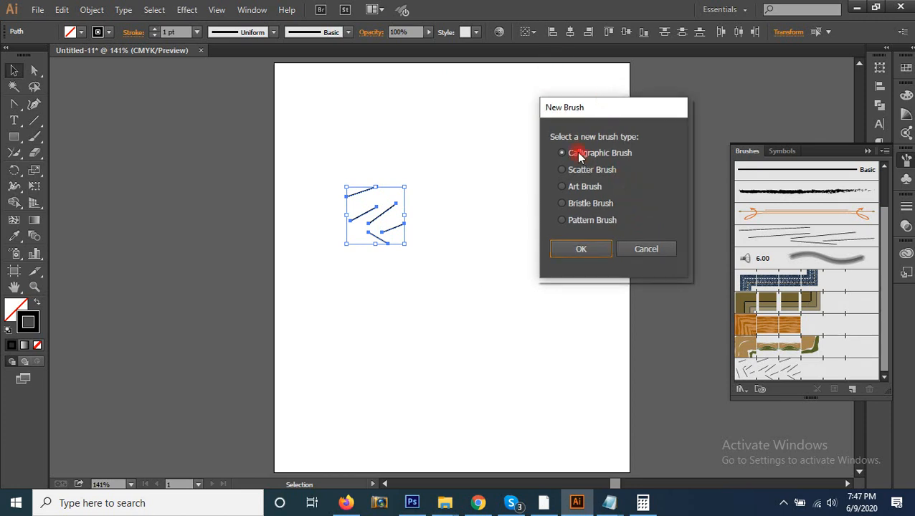
click(581, 246)
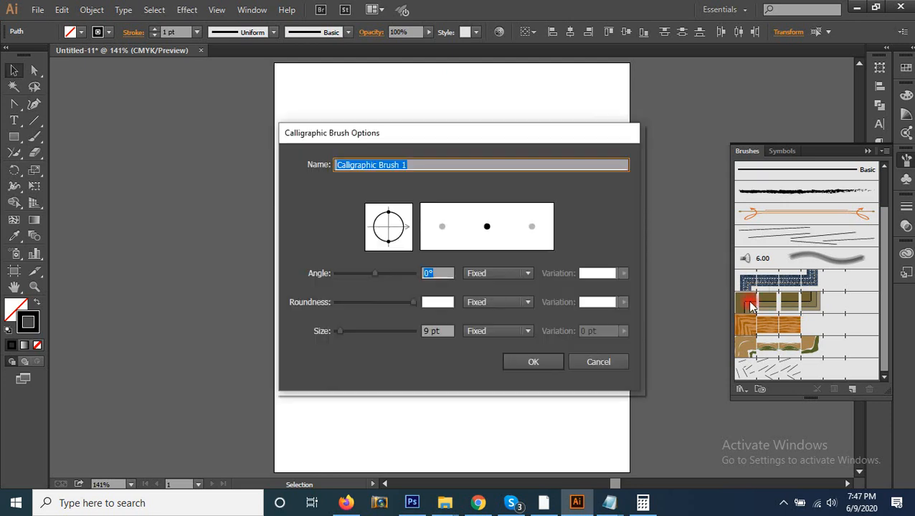
click(520, 358)
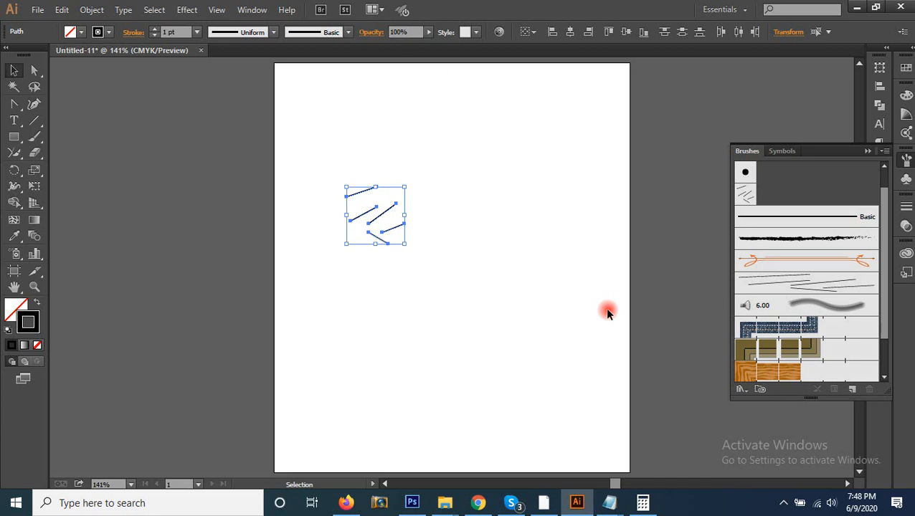
Step: Draw a narrow upright rectangle about 0.16 by 0.49 in near the artboard's upper right
click(13, 136)
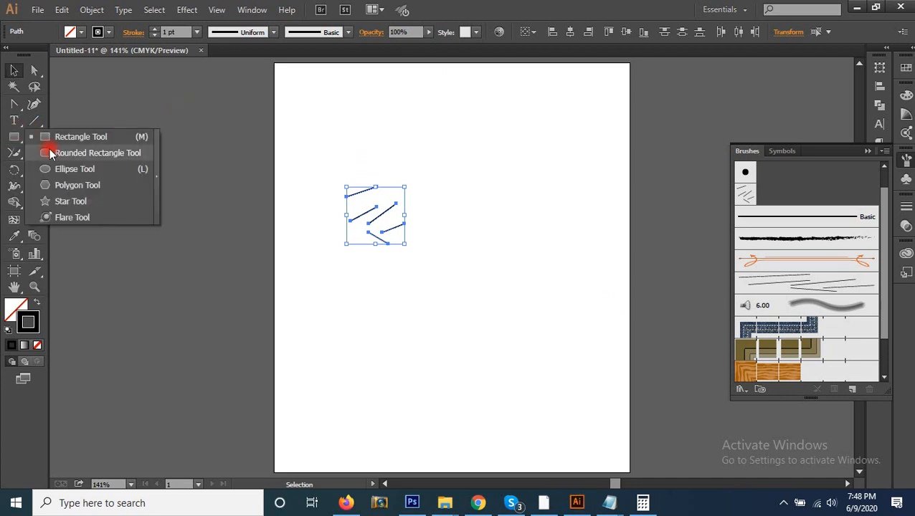
drag(50, 153, 58, 137)
drag(528, 152, 543, 188)
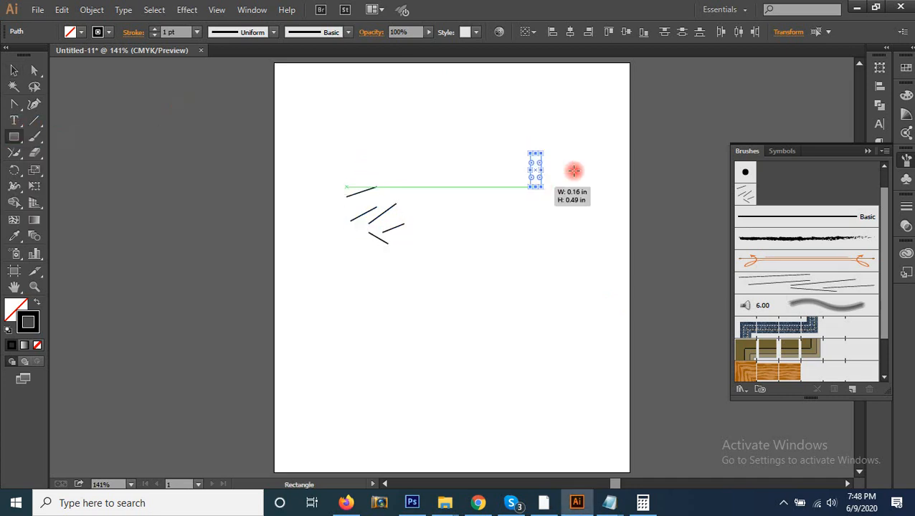
Step: Swap the rectangle's fill and stroke, and shift its top edge about 0.24 in to the right to form a slanted bar
key(a)
key(shift+x)
mouse_move(528, 145)
mouse_down()
mouse_move(561, 168)
mouse_move(558, 157)
mouse_up()
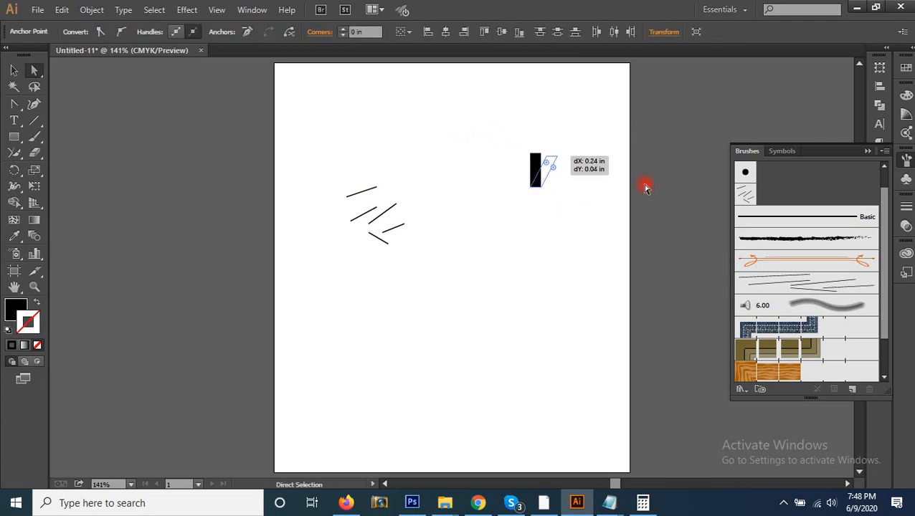
key(v)
click(626, 198)
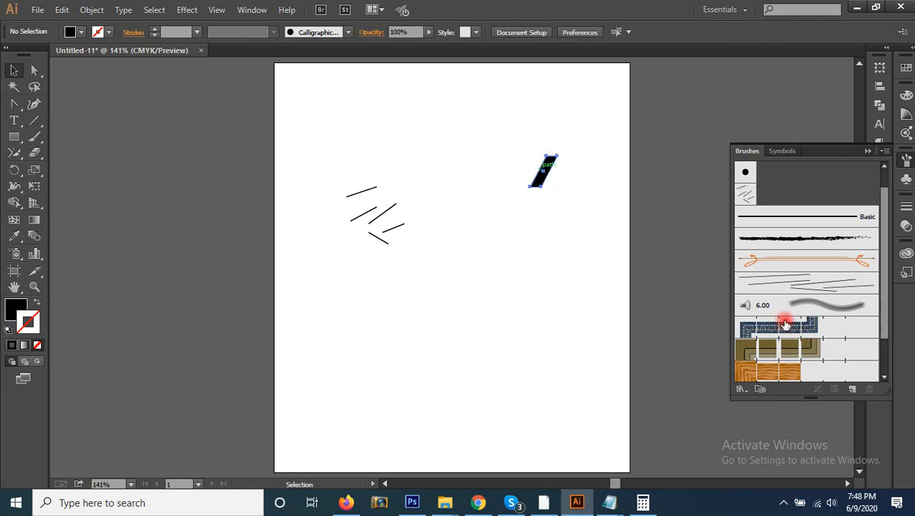
Step: Create another calligraphic brush with default options while the slanted black bar is selected
click(851, 388)
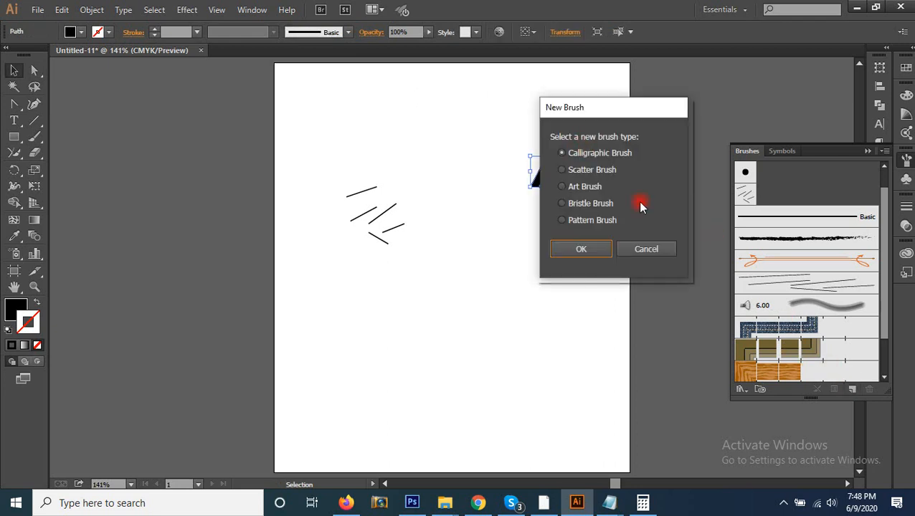
click(584, 249)
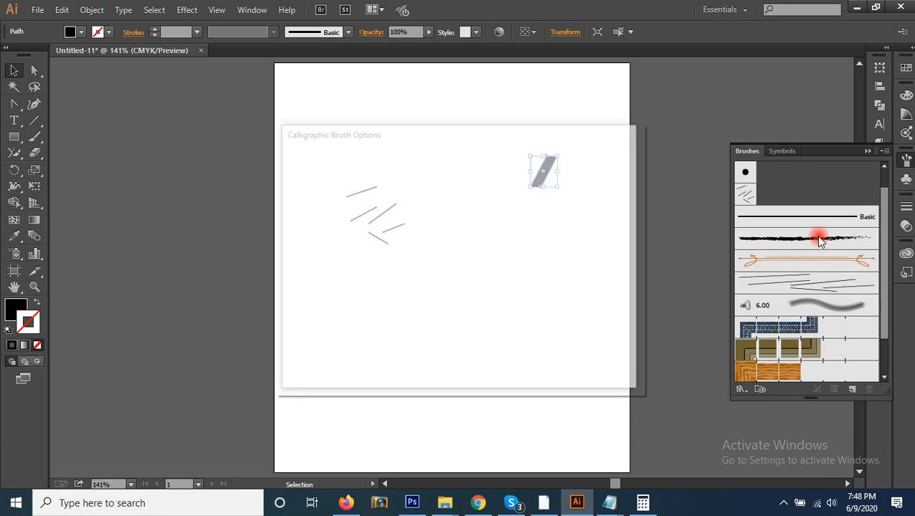
click(532, 367)
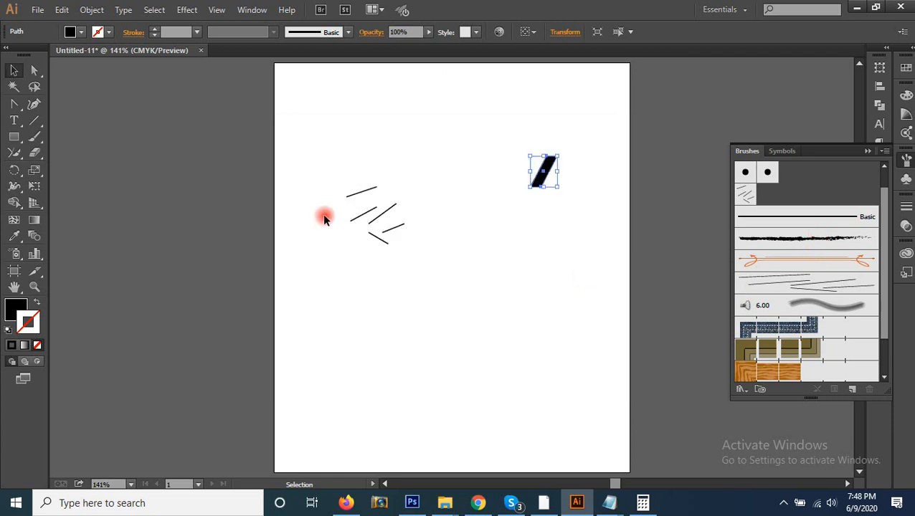
Step: Select the five line segments and create a bristle brush with the default Round Point shape and 3 mm size
drag(328, 172, 522, 291)
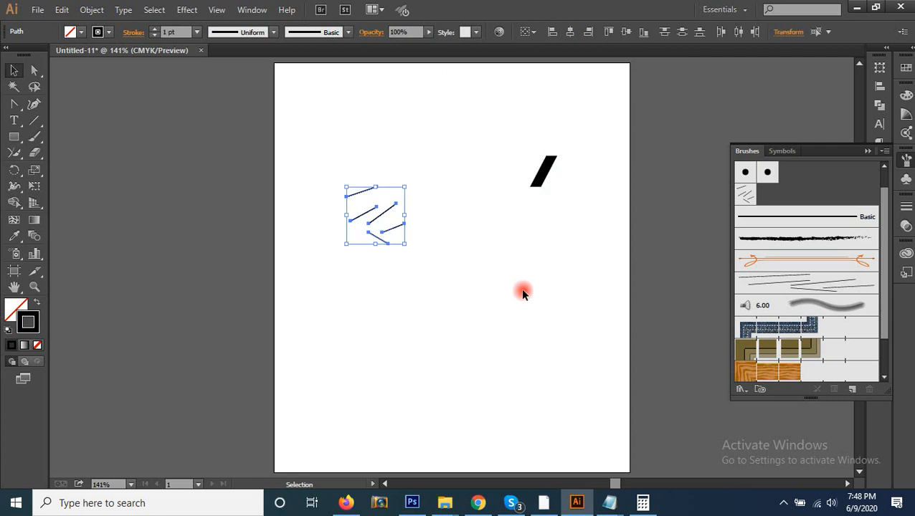
scroll(868, 317, down, 1)
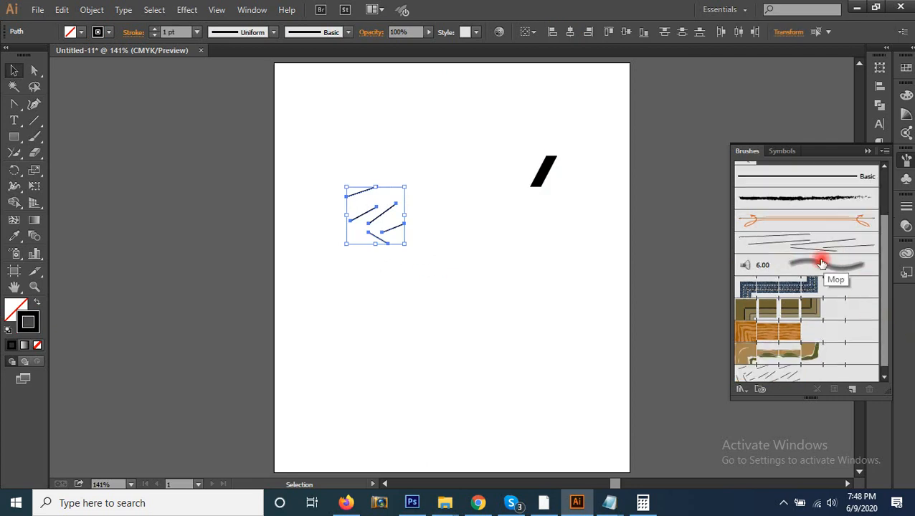
click(853, 393)
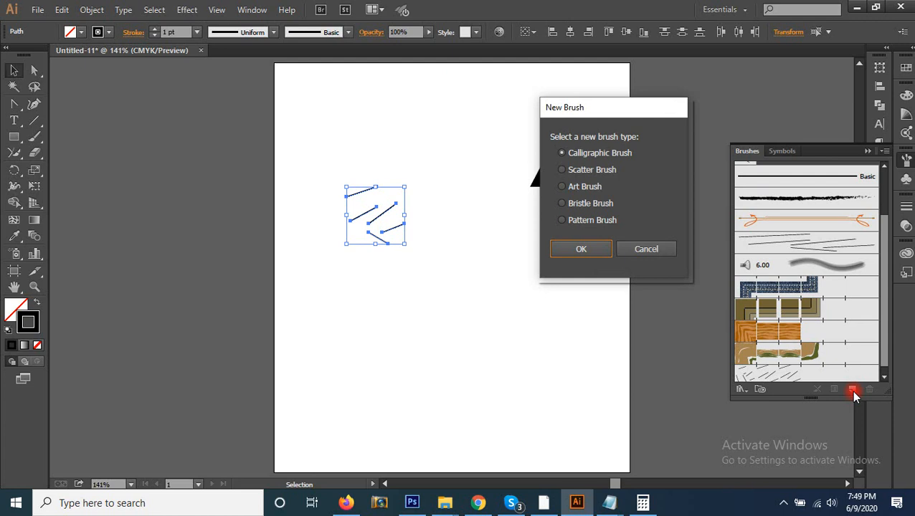
click(592, 208)
click(583, 248)
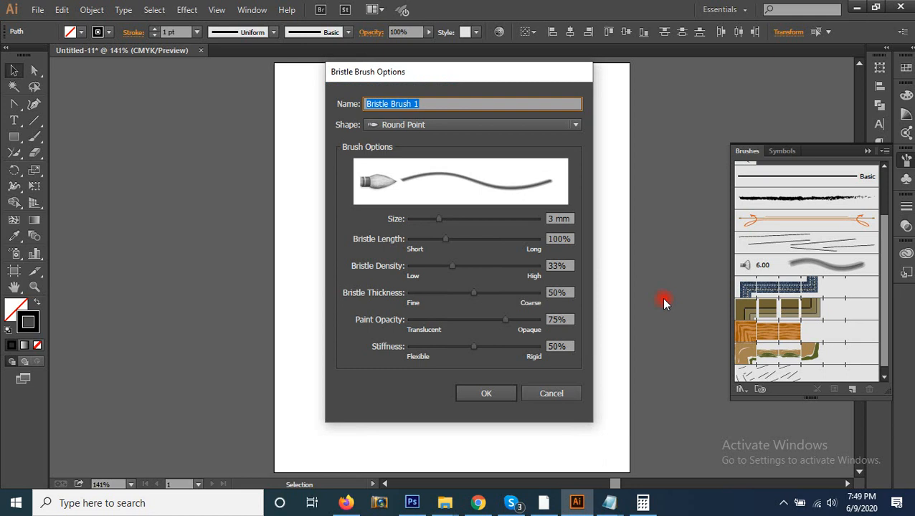
click(475, 391)
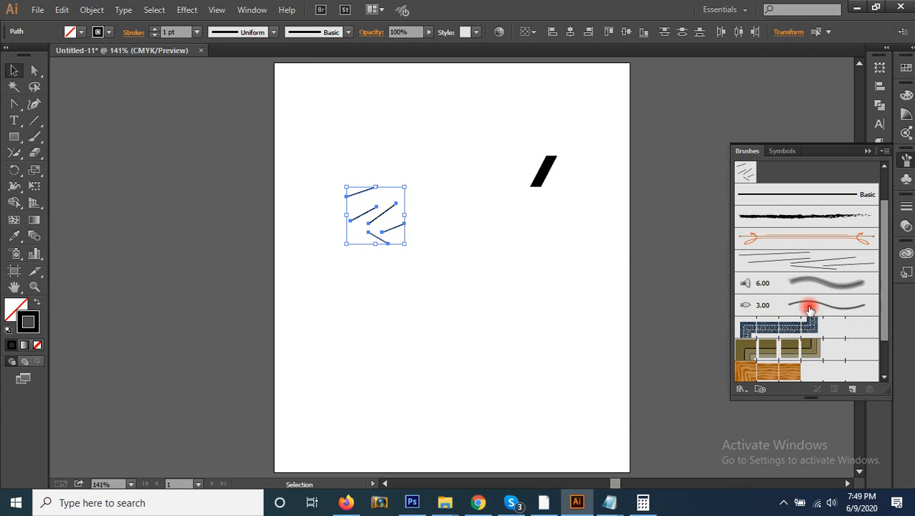
Step: Delete all the artwork on the artboard and switch to the Skype group call
key(ctrl+a)
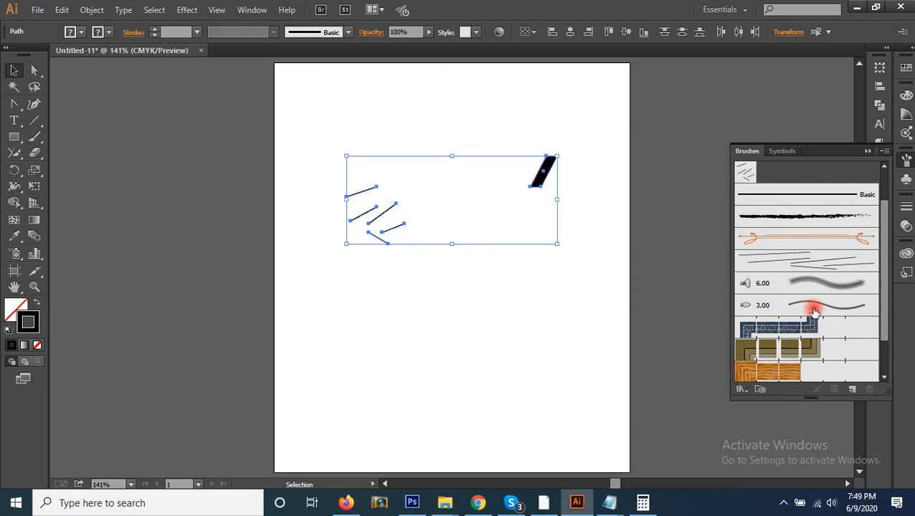
key(Delete)
click(511, 503)
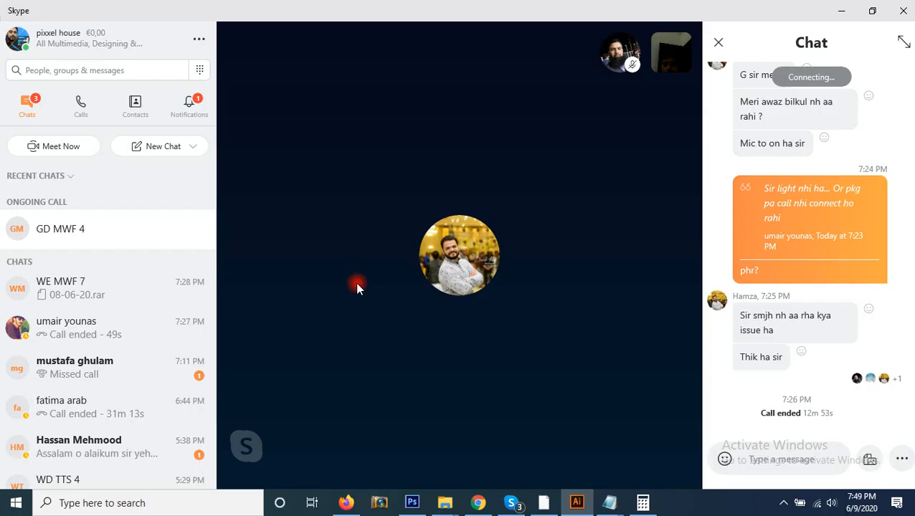
mouse_move(449, 388)
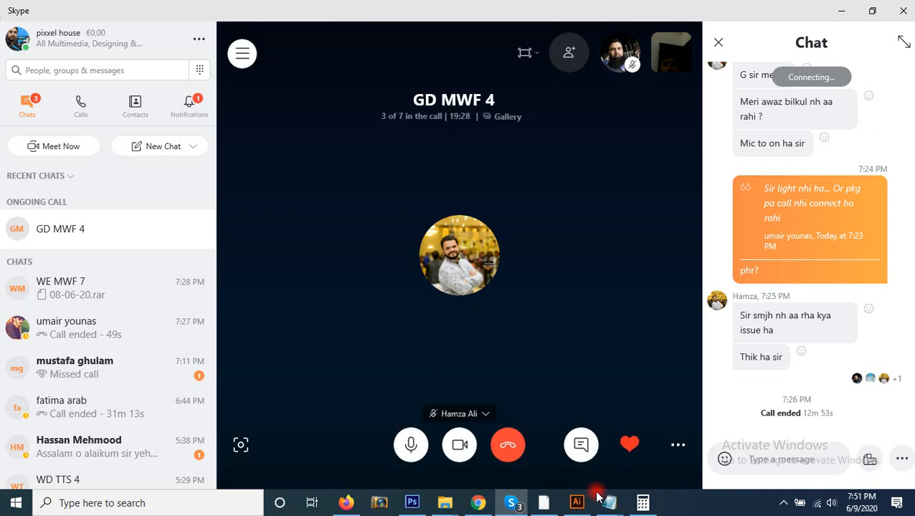
Step: Switch back to Illustrator and draw a large circle with the Ellipse tool around the middle of the artboard
click(577, 502)
click(14, 121)
drag(14, 136, 55, 170)
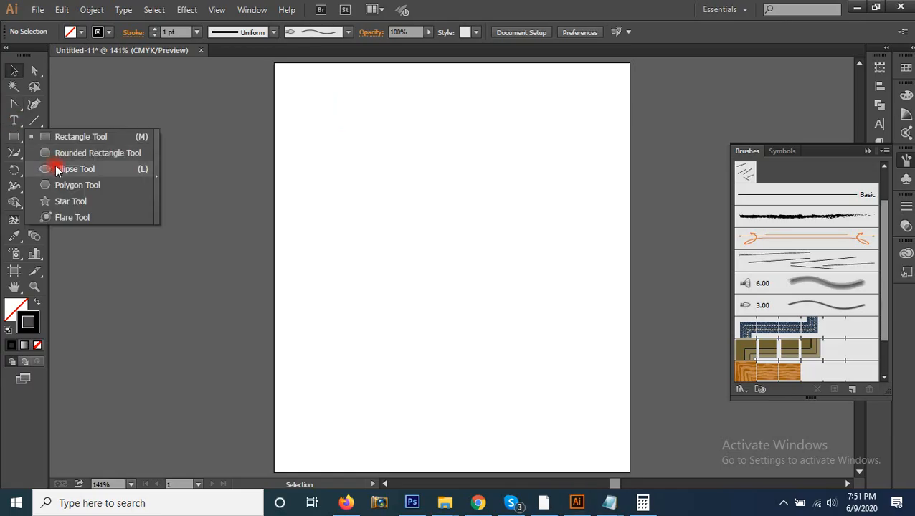
mouse_move(344, 153)
mouse_down()
mouse_move(474, 337)
mouse_move(541, 350)
mouse_up()
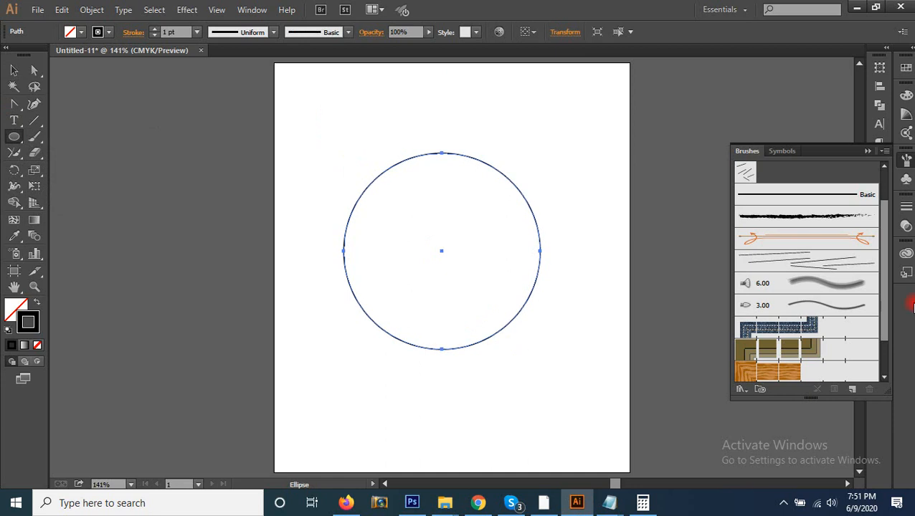
Step: Apply the custom scatter brush made of line segments to the circle, and replace it with Art Brush 1
scroll(807, 287, up, 2)
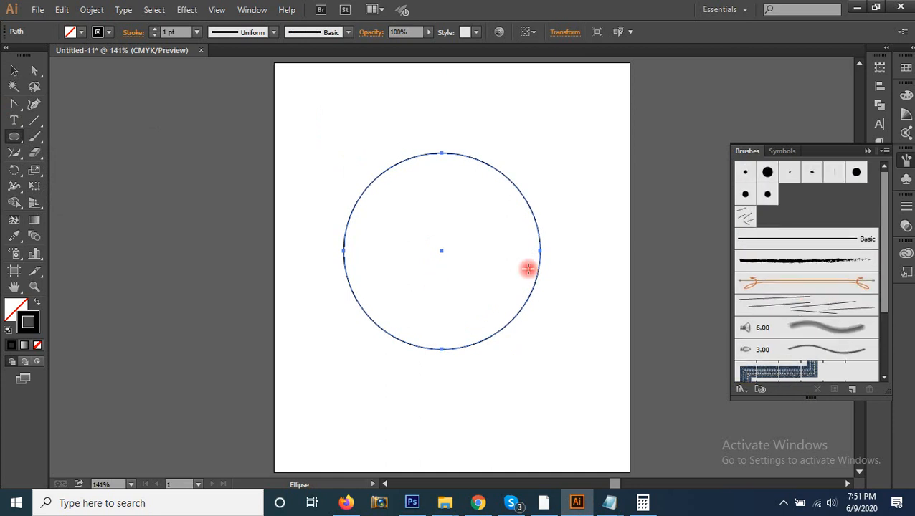
click(748, 215)
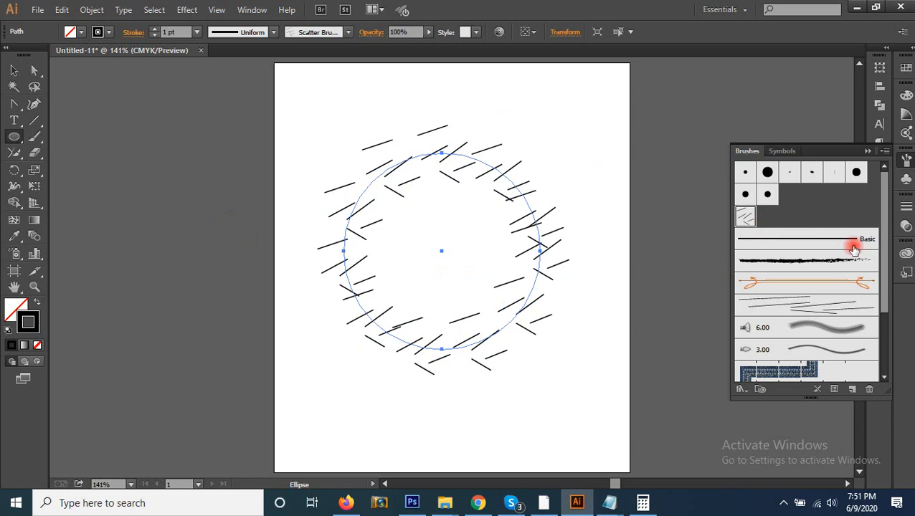
scroll(852, 244, down, 2)
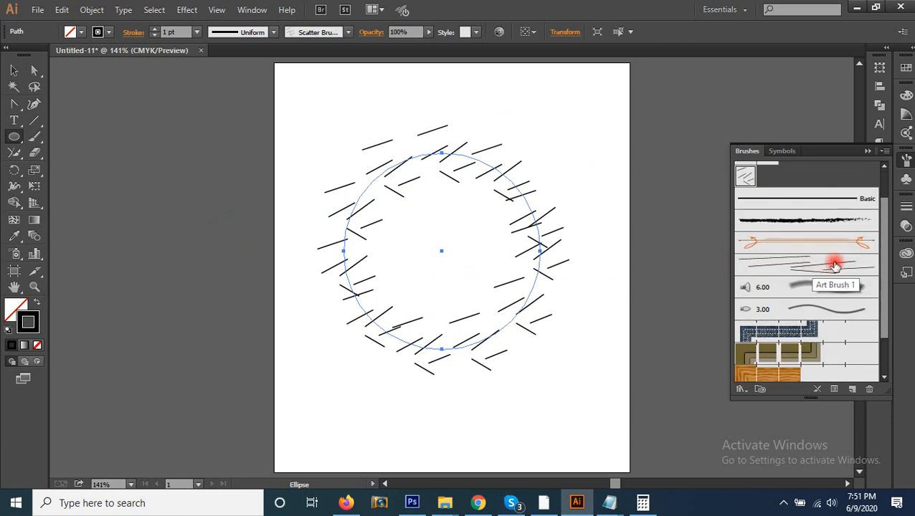
click(836, 265)
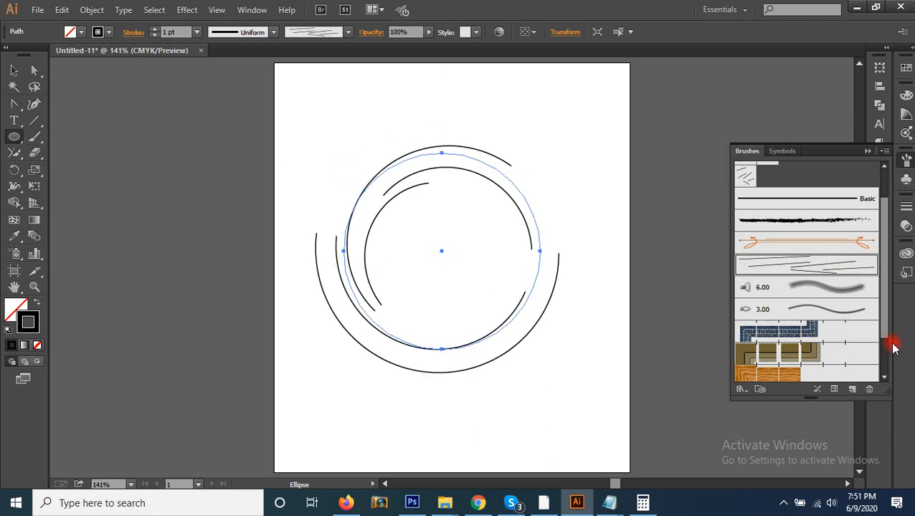
Step: Apply the 3 mm bristle brush to the circle, and replace it with a custom round calligraphic brush
scroll(841, 320, down, 1)
click(814, 270)
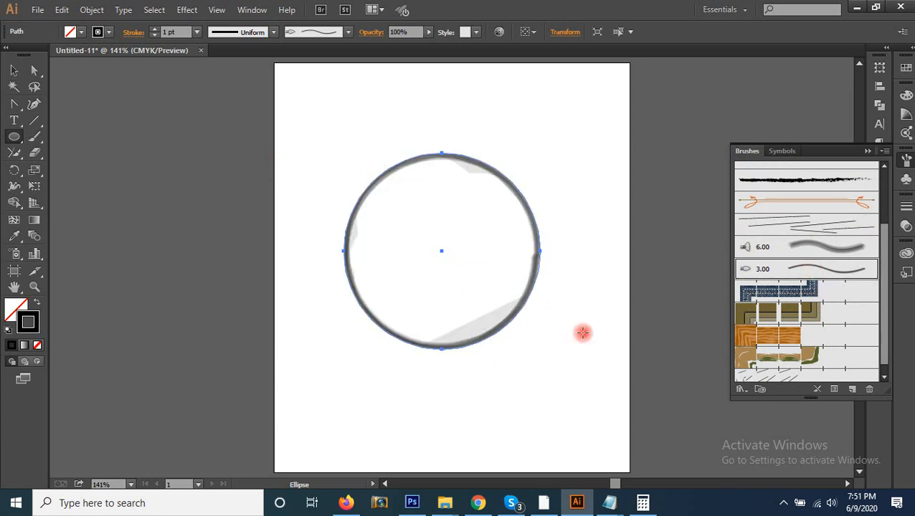
scroll(886, 258, up, 2)
scroll(887, 258, up, 2)
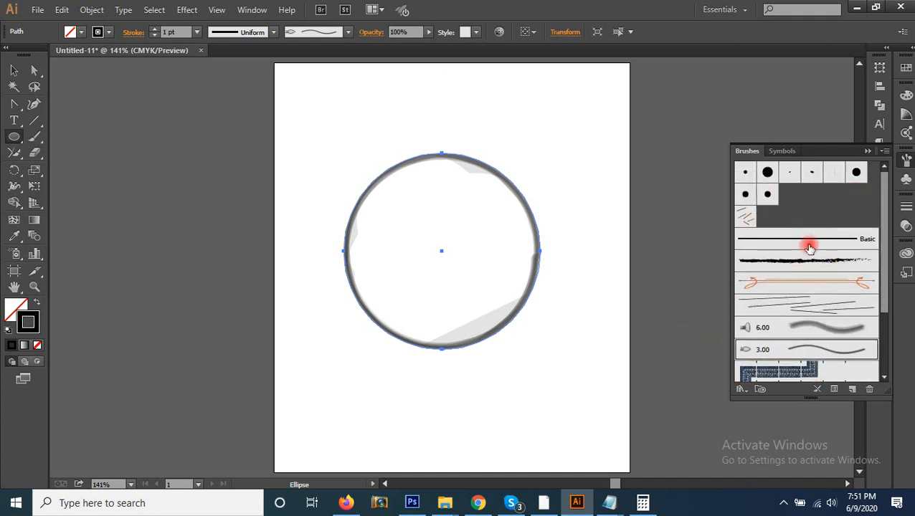
click(746, 197)
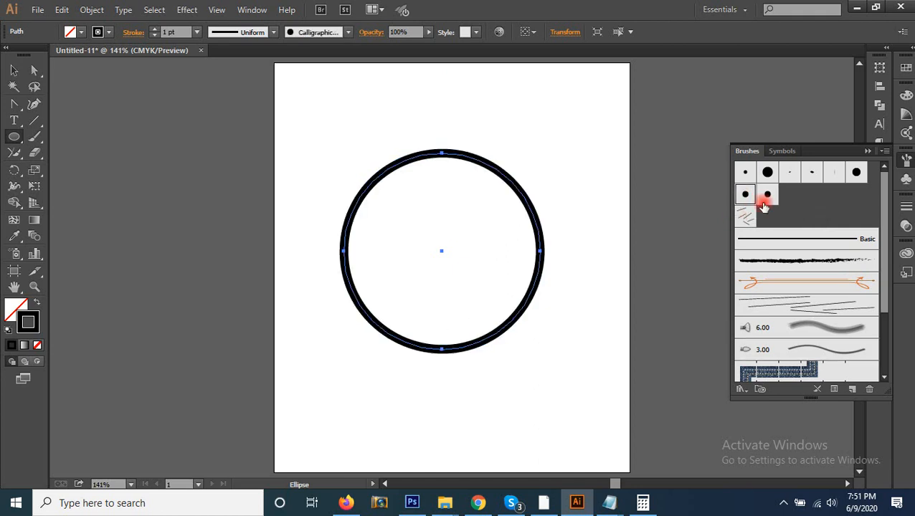
Step: Apply the 5 pt. Flat brush to the circle, and replace it with the custom line-segment pattern brush
click(834, 172)
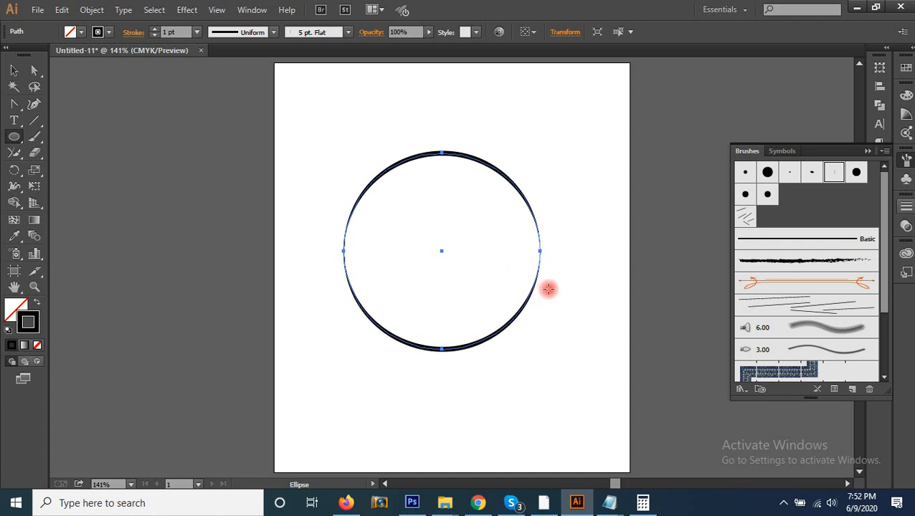
scroll(848, 310, down, 4)
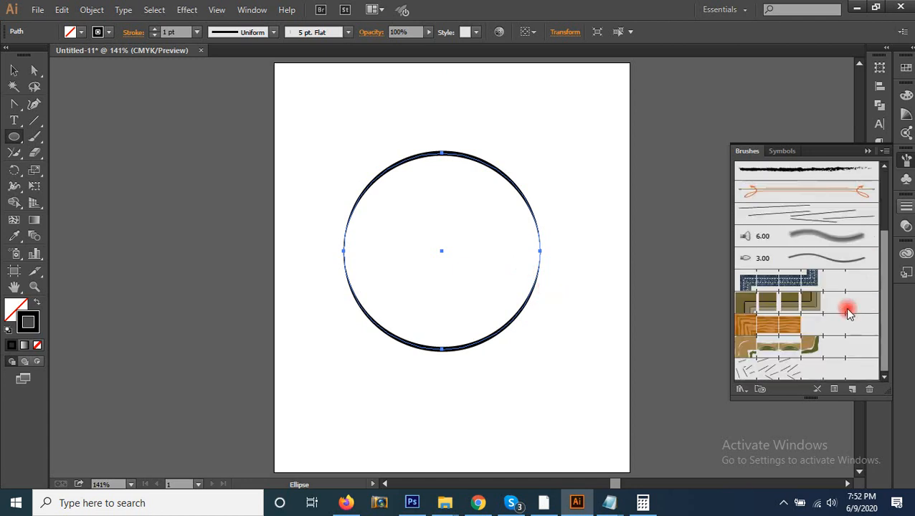
click(793, 371)
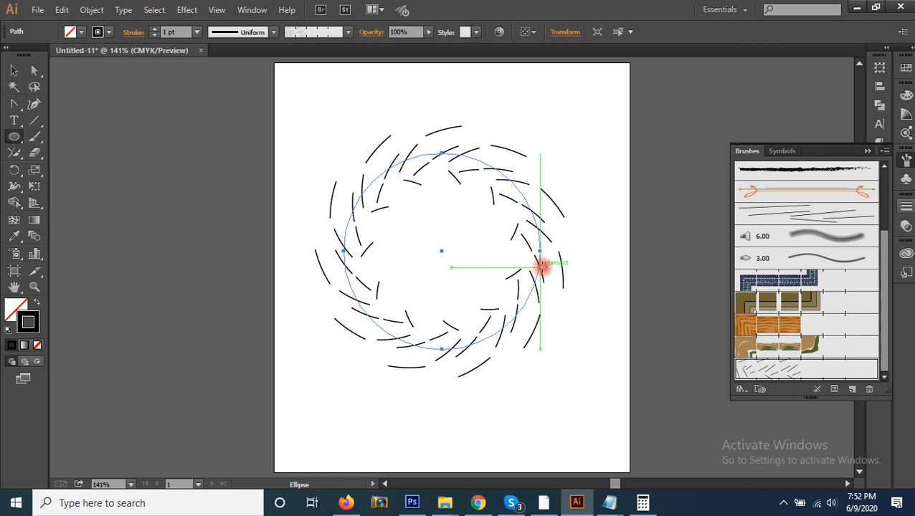
scroll(805, 224, up, 3)
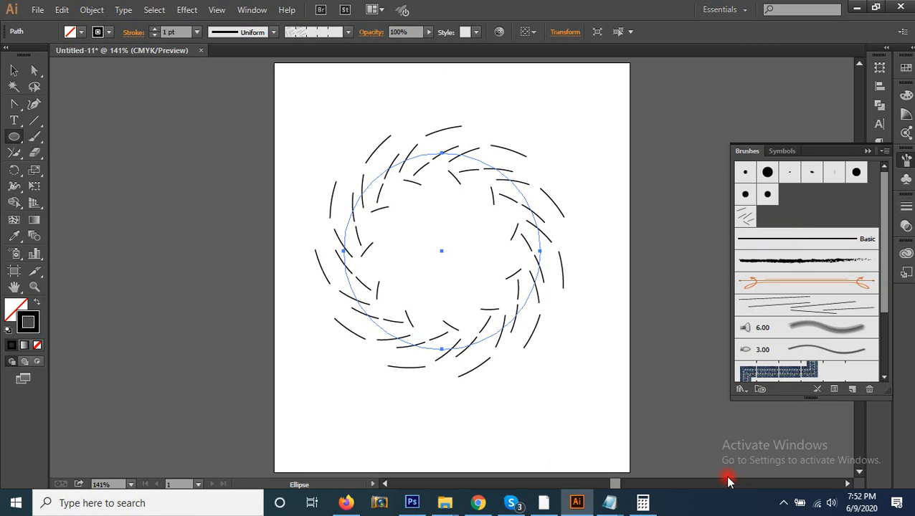
Step: Switch to Skype and look for the Black Bull logo picture in the earlier messages of the group chat
click(514, 503)
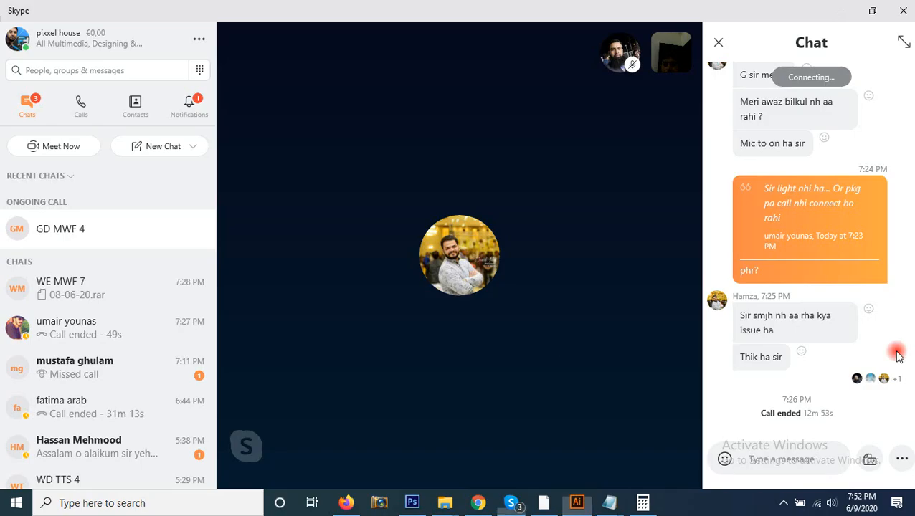
scroll(811, 266, up, 5)
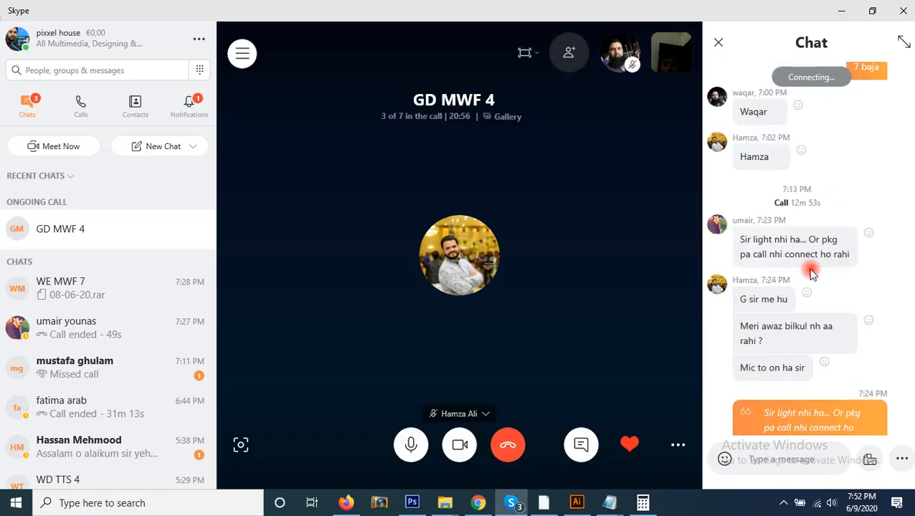
scroll(817, 294, up, 2)
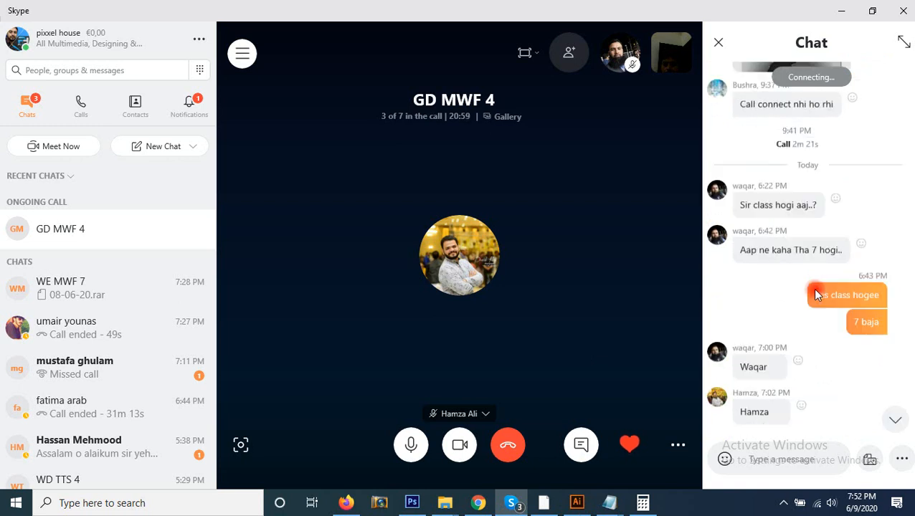
scroll(817, 294, up, 5)
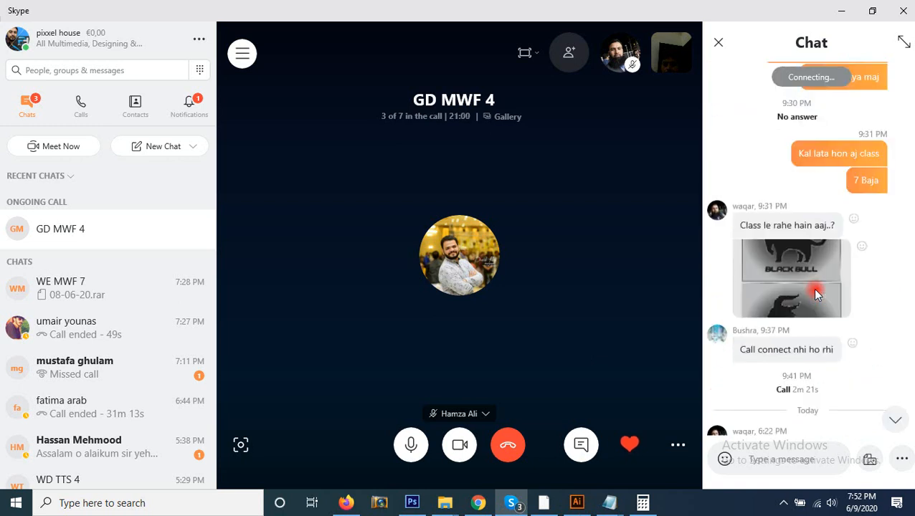
mouse_move(848, 268)
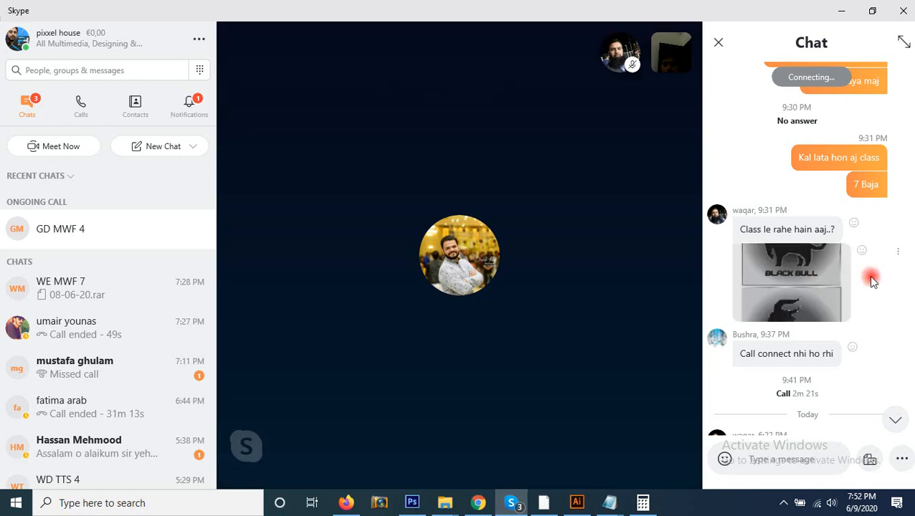
click(809, 293)
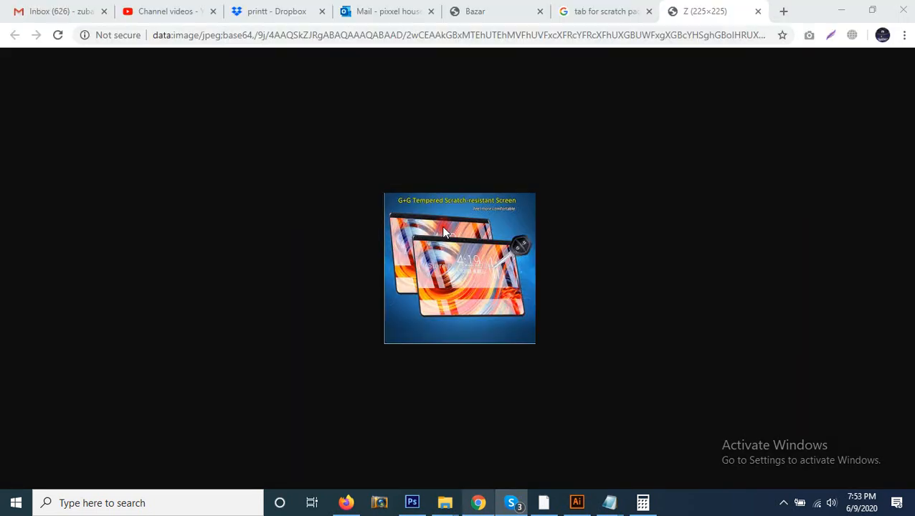
Step: Search Google for "bull charactor logo" in a new Chrome tab
click(784, 12)
text(bull )
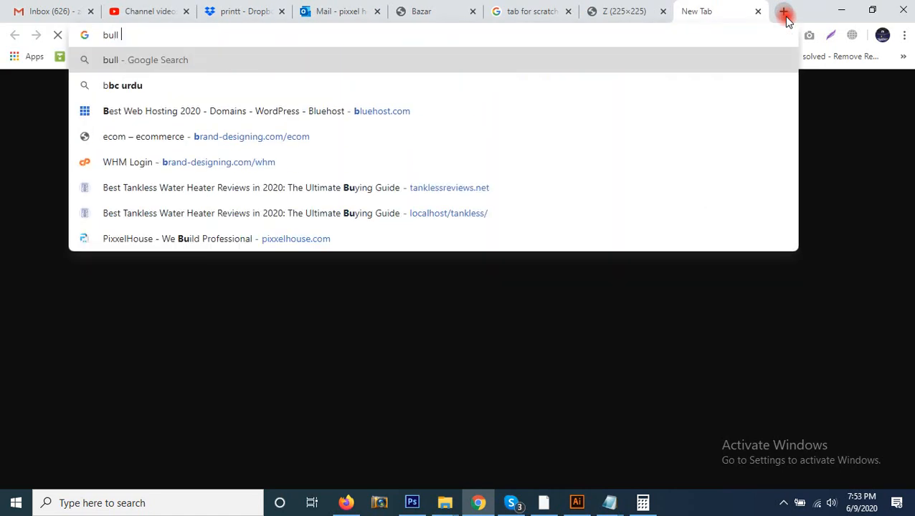
text(charct)
key(BackSpace)
key(BackSpace)
key(BackSpace)
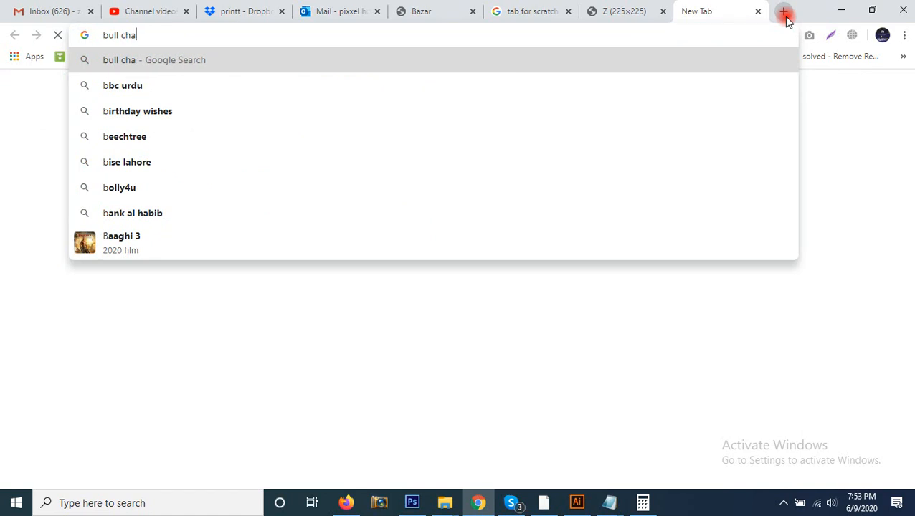
text(rac)
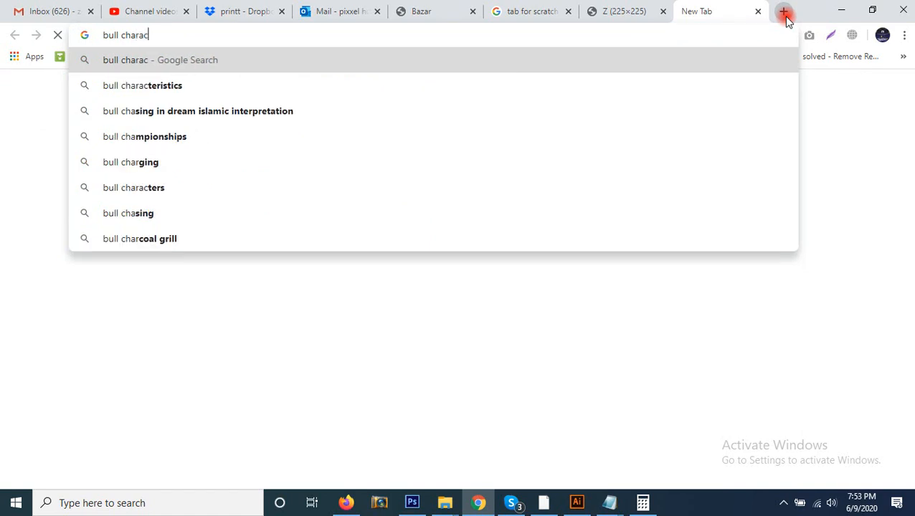
text(tor)
text(logo)
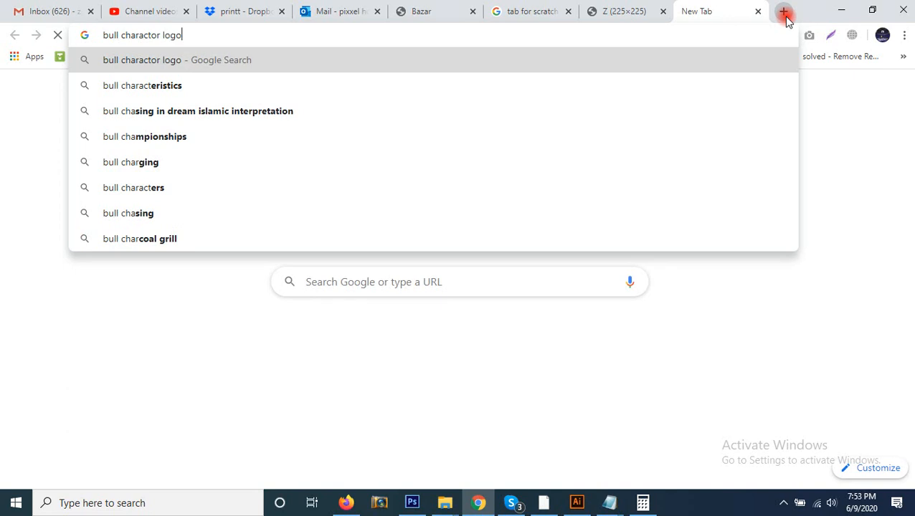
key(Return)
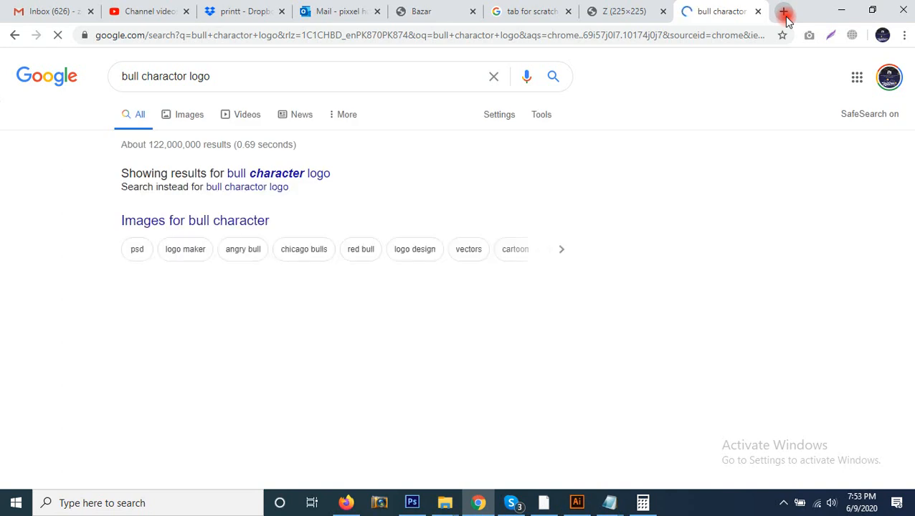
Step: Show the results for the corrected query "bull character logo" and browse the matching images
click(284, 175)
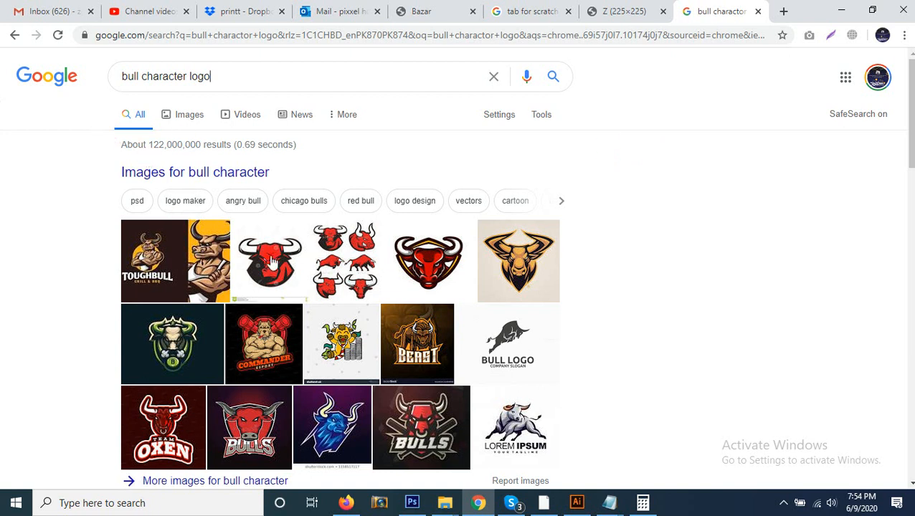
scroll(407, 376, down, 3)
scroll(407, 376, up, 2)
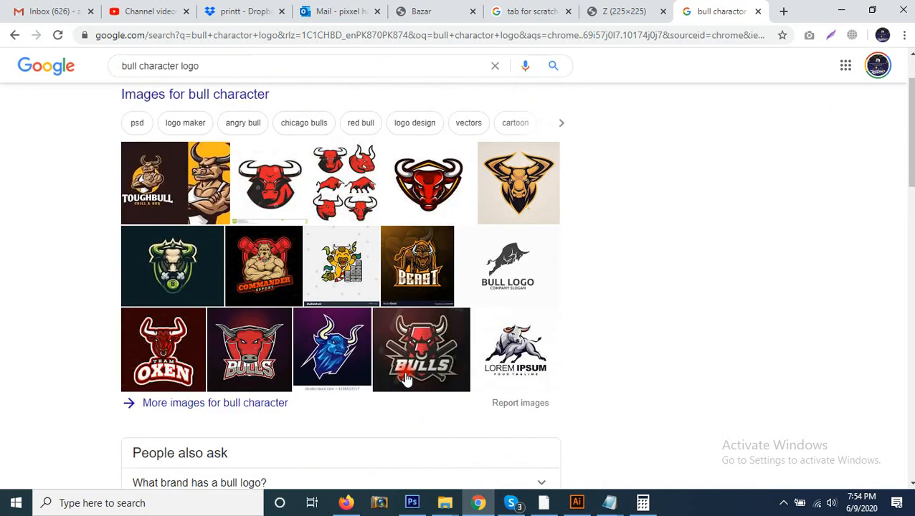
scroll(292, 222, up, 1)
click(190, 121)
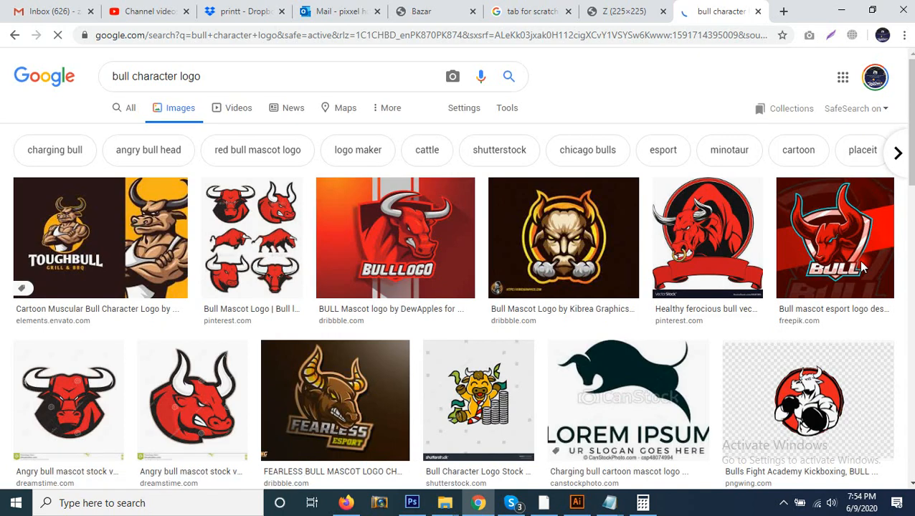
scroll(640, 337, down, 1)
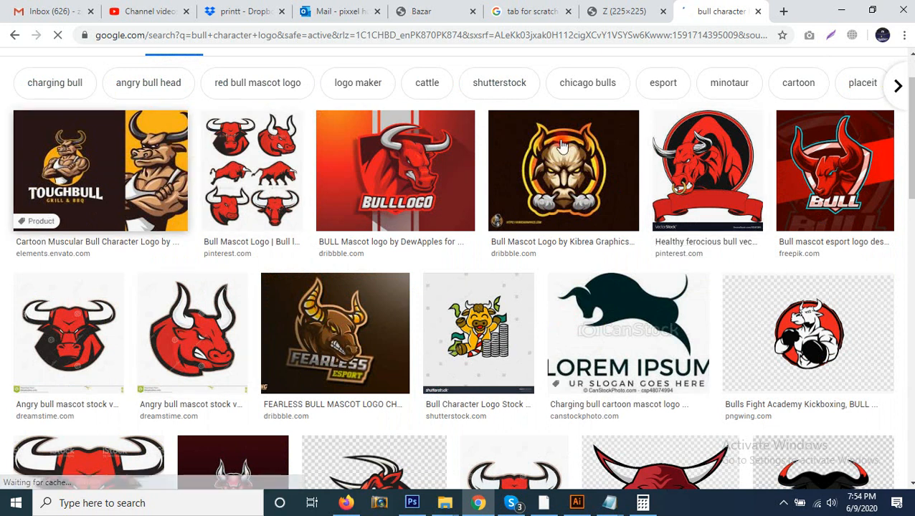
scroll(566, 258, down, 2)
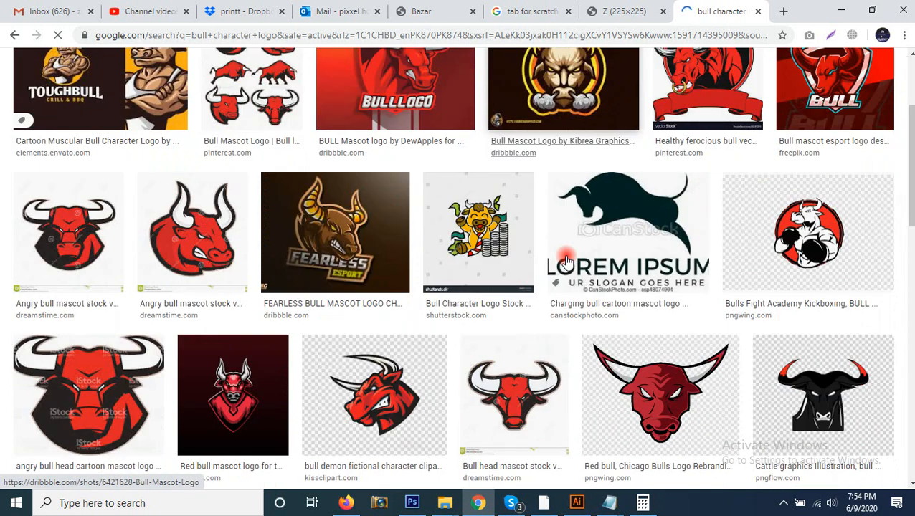
scroll(566, 260, up, 3)
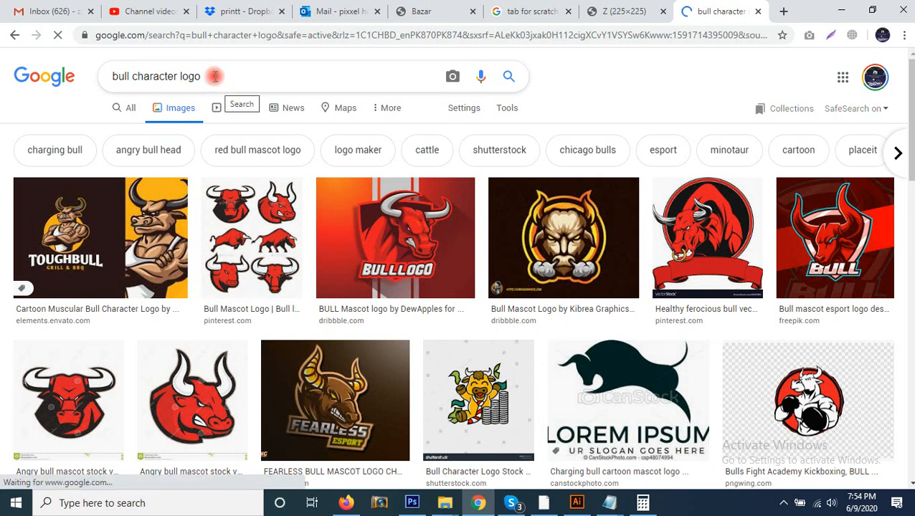
Step: Search Google Images for "basic illustration"
drag(208, 76, 105, 76)
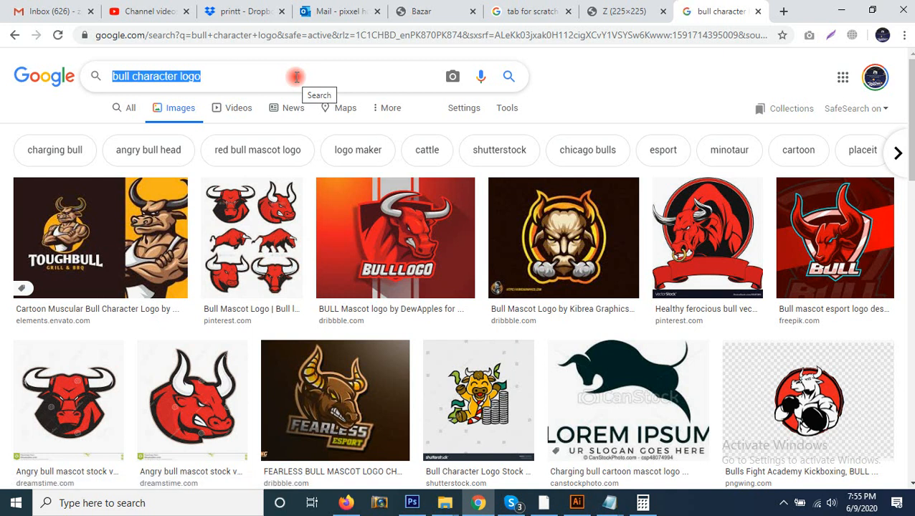
text(basi)
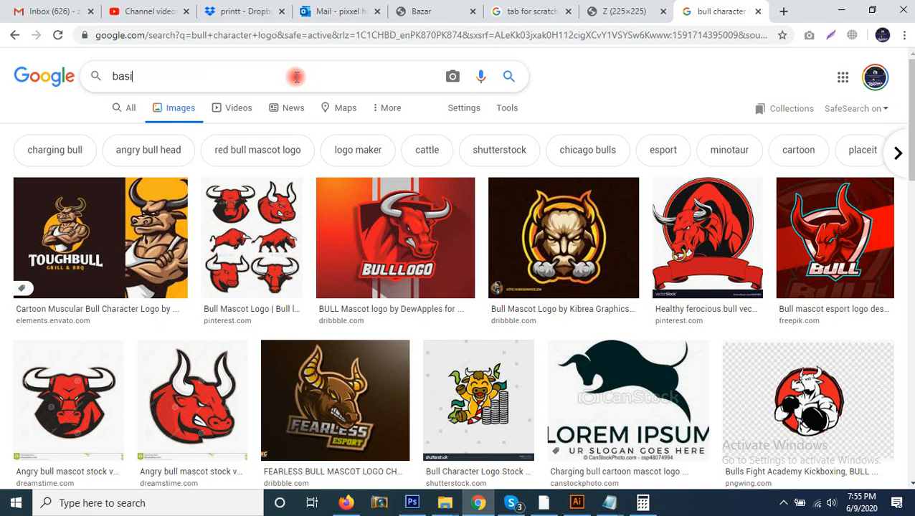
text(c )
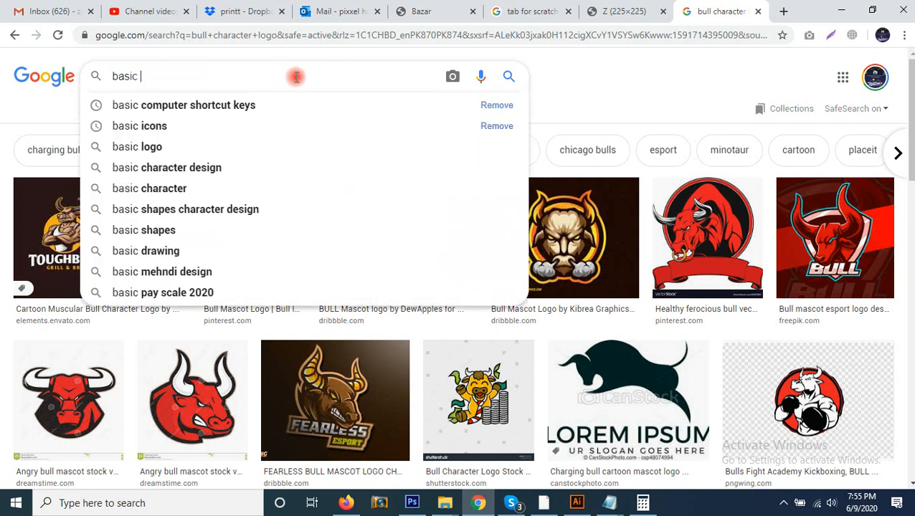
text(illustrat)
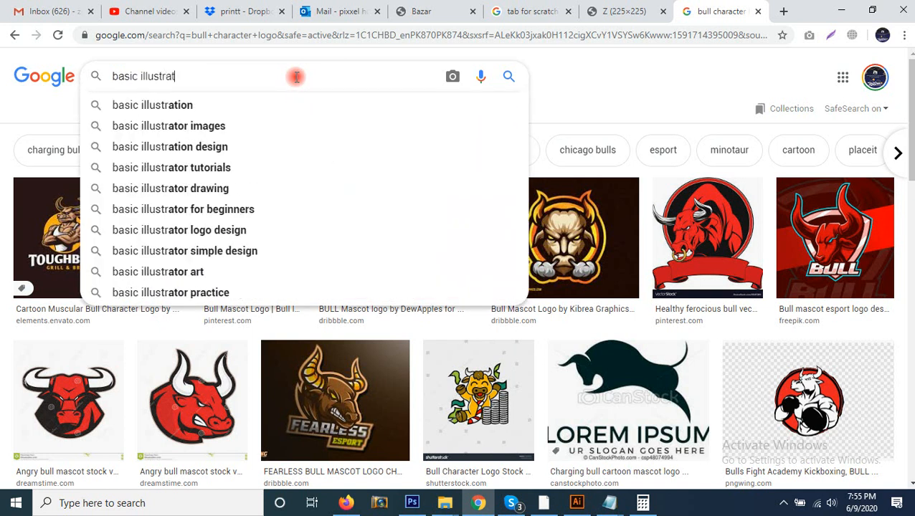
text(ion)
key(Return)
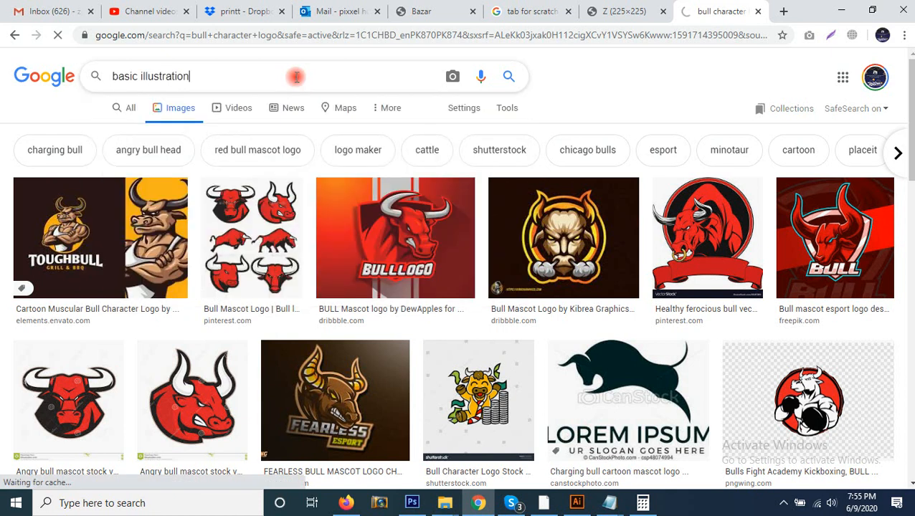
click(296, 77)
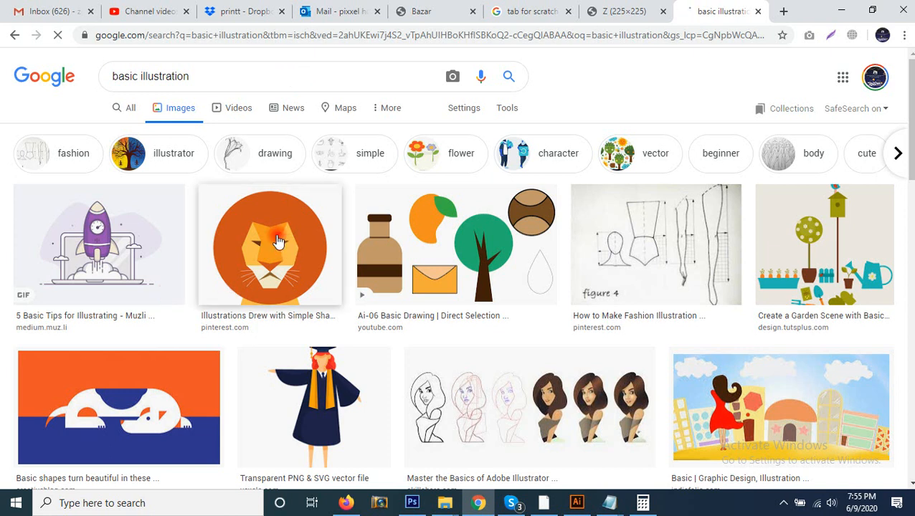
Step: Browse the "basic illustration" image results for simple character and scene drawings built from basic shapes
scroll(279, 241, down, 3)
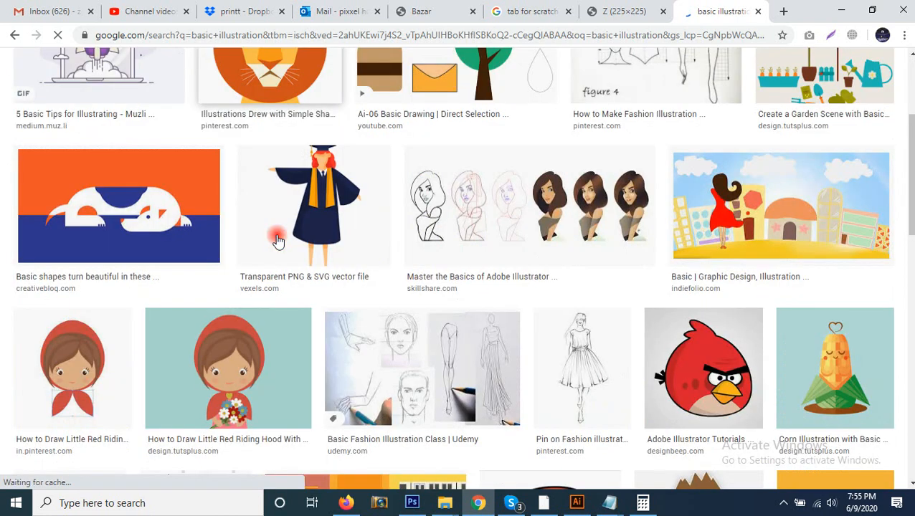
scroll(279, 242, down, 1)
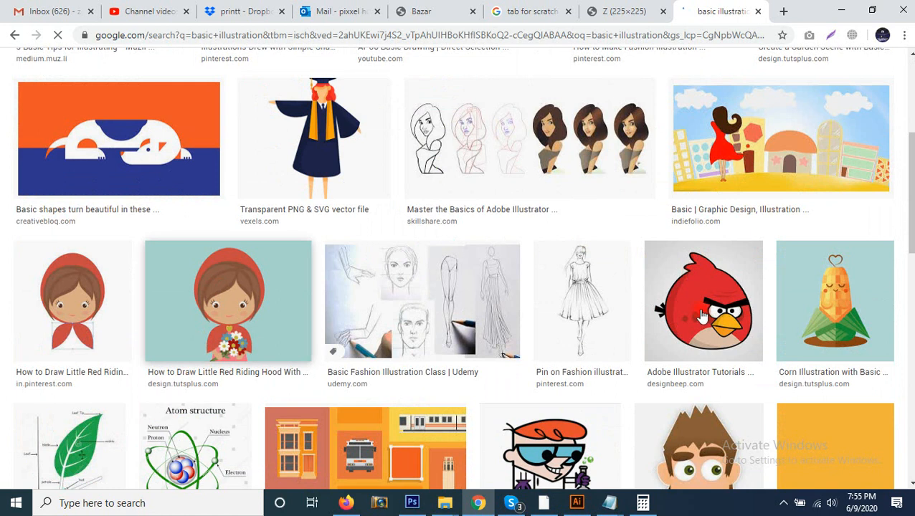
scroll(690, 280, down, 2)
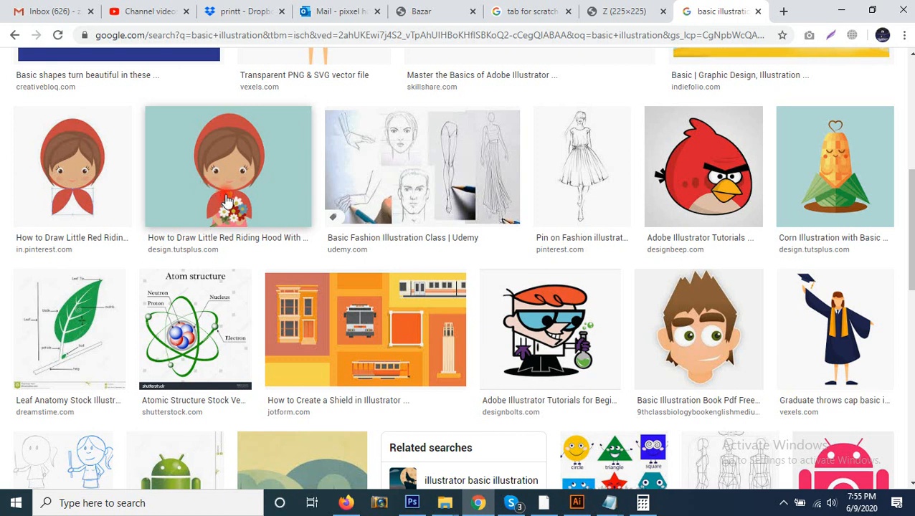
scroll(226, 200, down, 2)
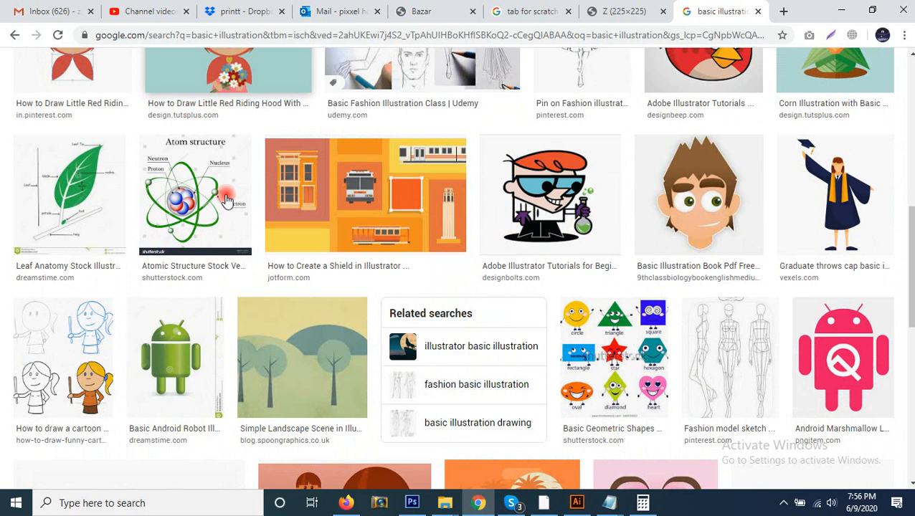
scroll(225, 201, down, 2)
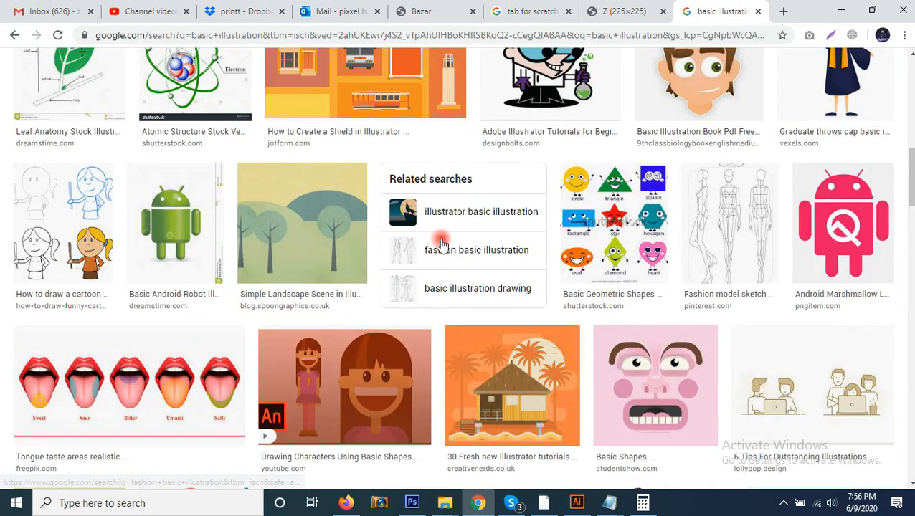
scroll(441, 244, up, 3)
scroll(441, 246, down, 1)
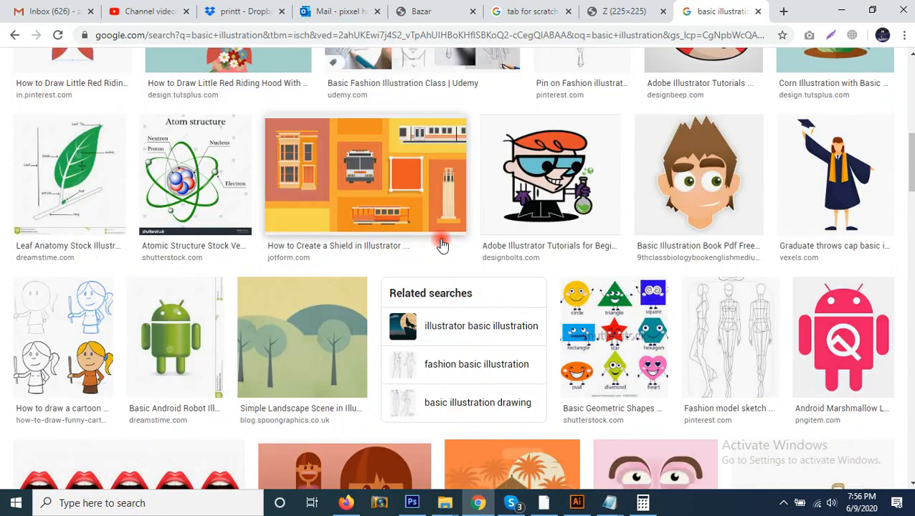
scroll(441, 246, down, 6)
scroll(441, 244, down, 4)
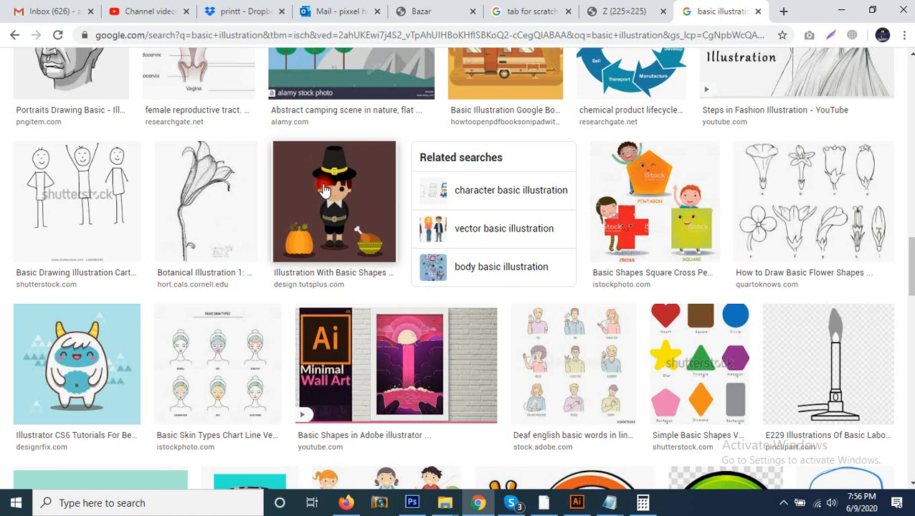
Step: Preview the Thanksgiving illustration made with basic shapes, look over the surrounding results, and return to the full image results
click(349, 207)
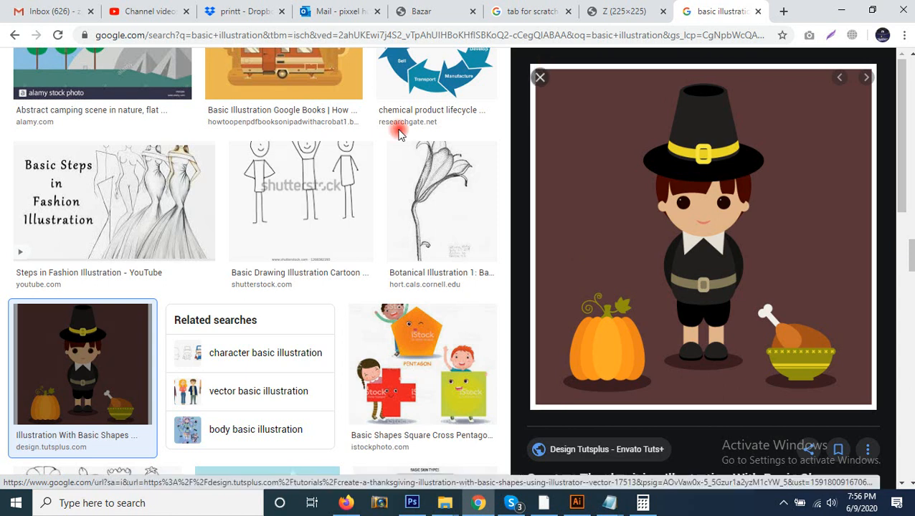
scroll(398, 127, down, 5)
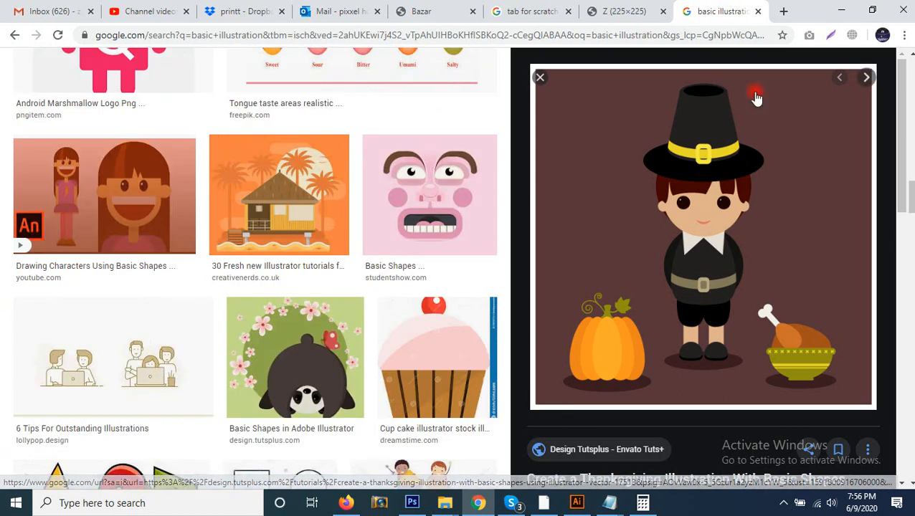
scroll(586, 92, up, 9)
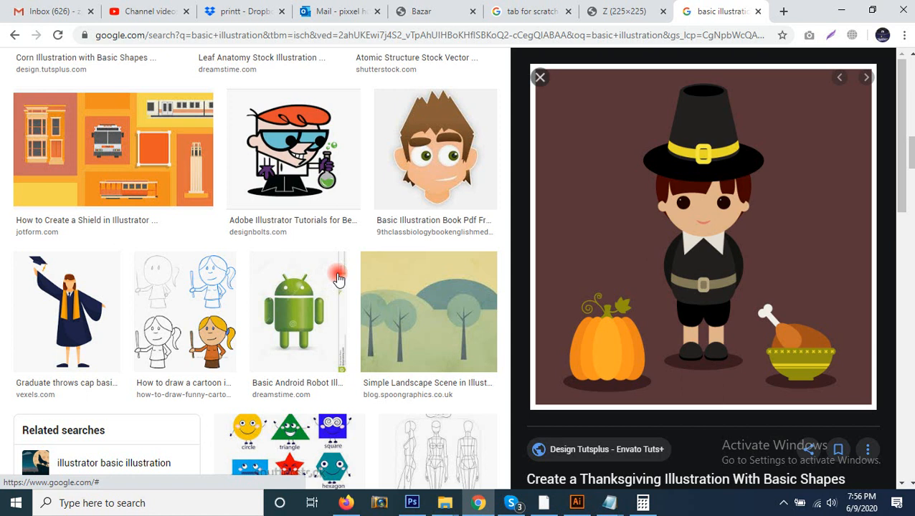
click(14, 35)
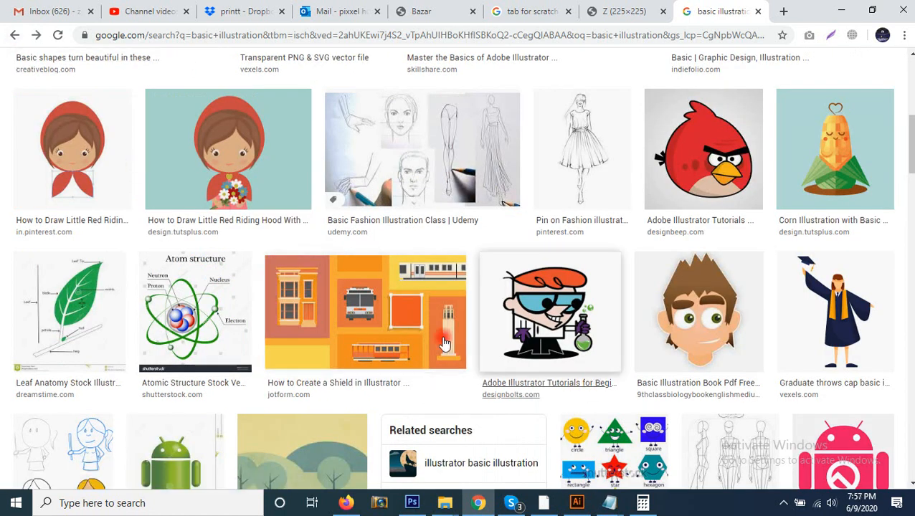
Step: Switch to Illustrator and delete the circle carrying the line-segment pattern brush
click(577, 503)
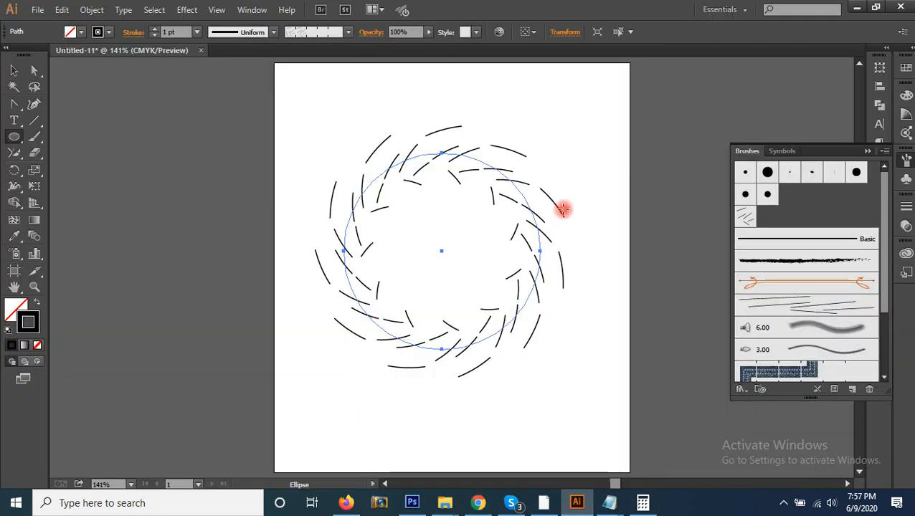
key(Delete)
Step: Paint a wavy black stroke across the upper part of the artboard with the Blob Brush, and select it to show its outline
mouse_move(29, 144)
mouse_down()
mouse_move(122, 159)
mouse_move(124, 150)
mouse_up()
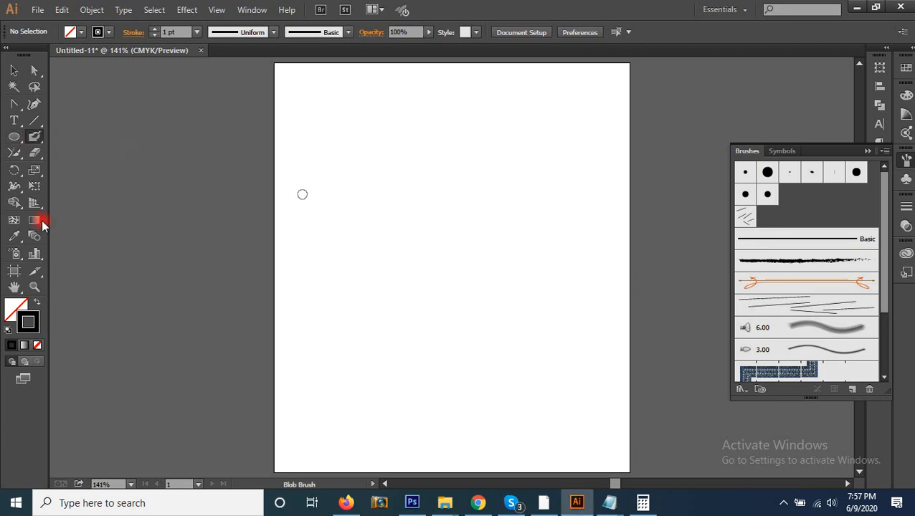
mouse_move(15, 188)
mouse_down()
mouse_move(86, 186)
mouse_move(99, 312)
mouse_move(96, 183)
mouse_move(97, 302)
mouse_move(79, 159)
mouse_move(76, 251)
mouse_move(506, 12)
mouse_up()
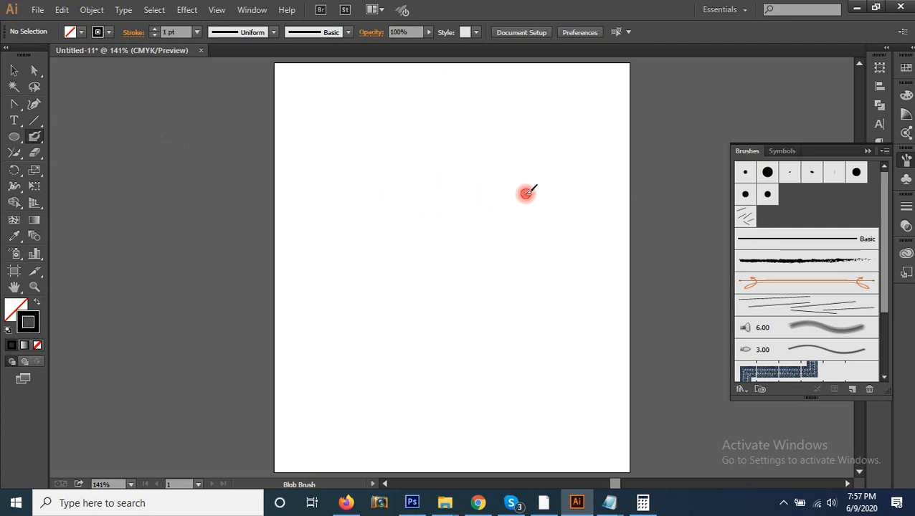
mouse_move(351, 215)
mouse_down()
mouse_move(361, 189)
mouse_move(447, 215)
mouse_move(476, 208)
mouse_move(523, 134)
mouse_move(567, 138)
mouse_move(585, 178)
mouse_up()
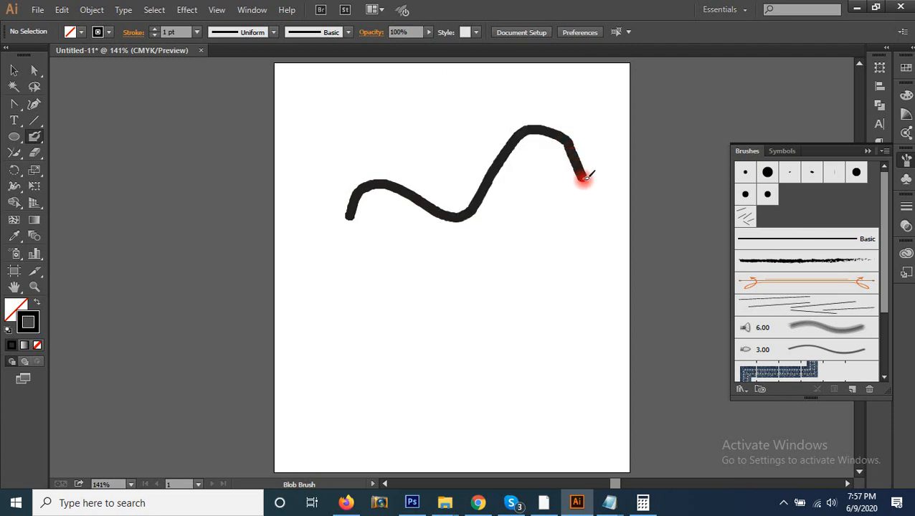
drag(584, 178, 584, 178)
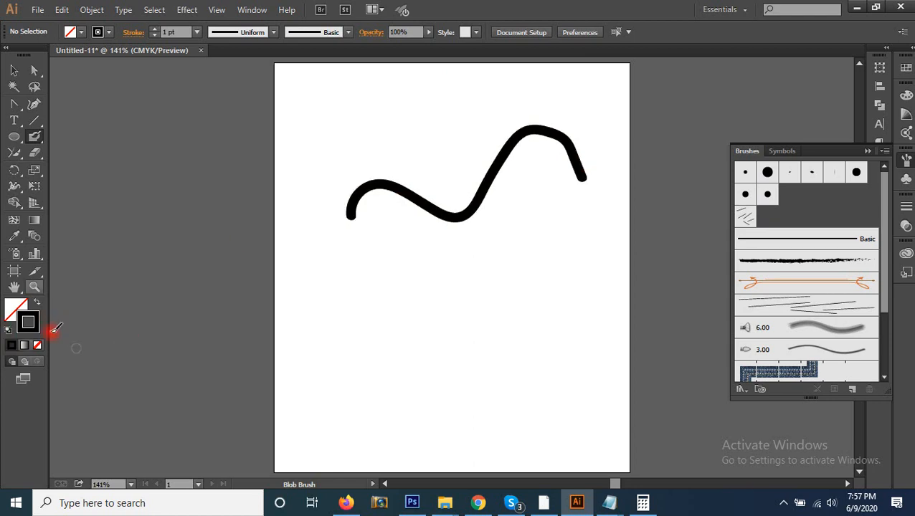
click(14, 70)
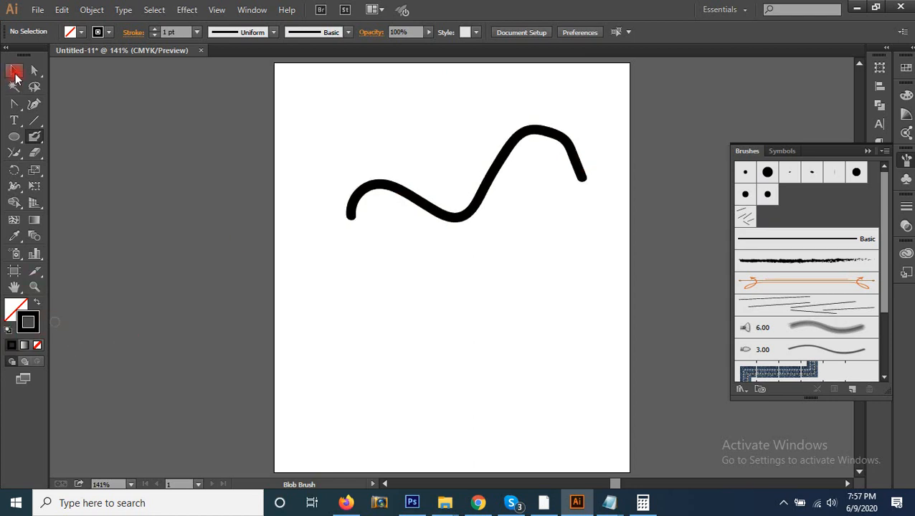
click(448, 217)
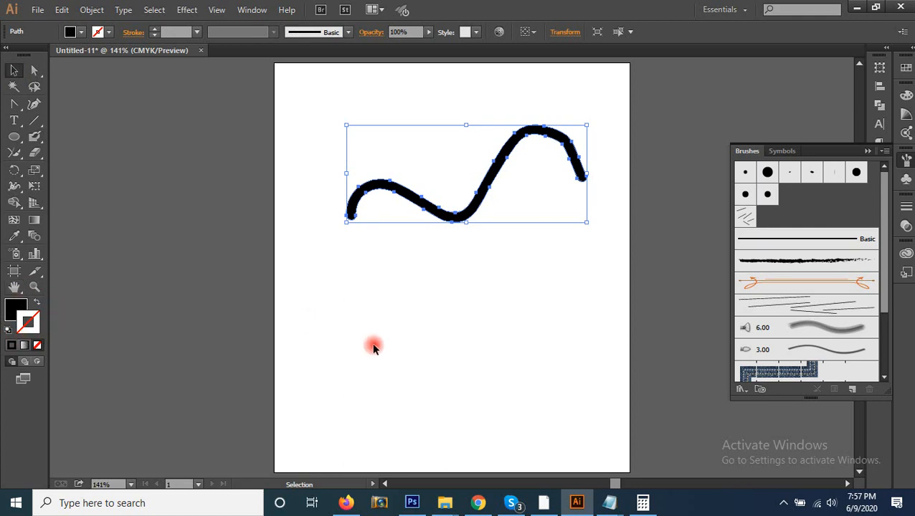
Step: Paint a longer winding Blob Brush stroke below the first one, running past the artboard's edge, and select it
key(shift+b)
mouse_move(405, 239)
mouse_down()
mouse_move(393, 308)
mouse_move(312, 300)
mouse_move(301, 380)
mouse_move(497, 371)
mouse_move(586, 293)
mouse_move(589, 248)
mouse_move(625, 236)
mouse_move(754, 272)
mouse_move(691, 222)
mouse_move(676, 144)
mouse_up()
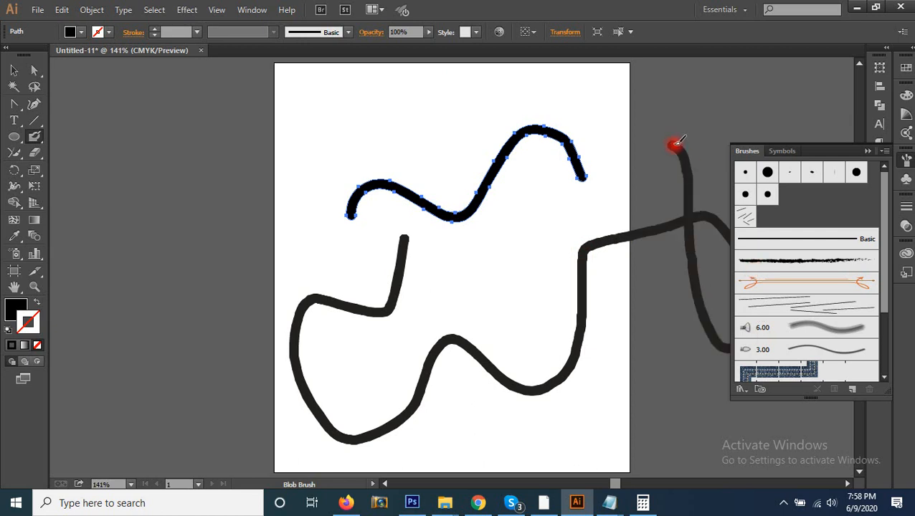
click(14, 71)
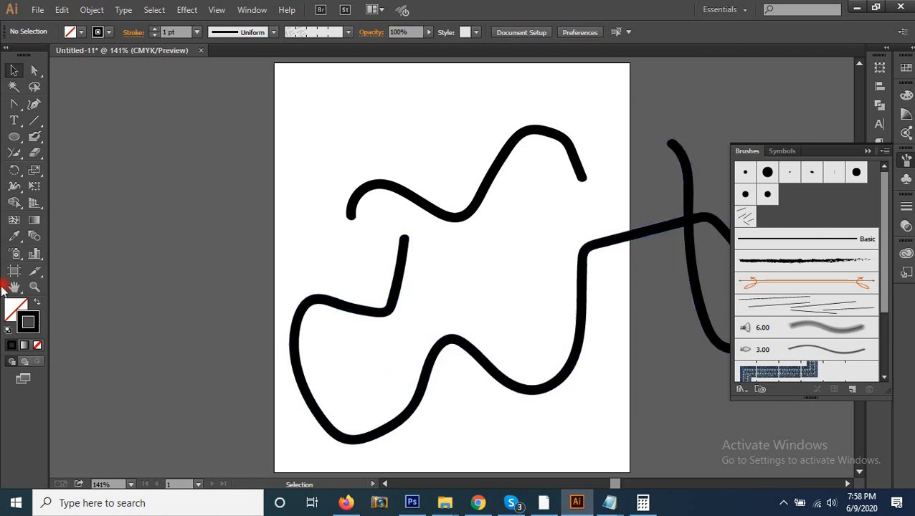
click(471, 348)
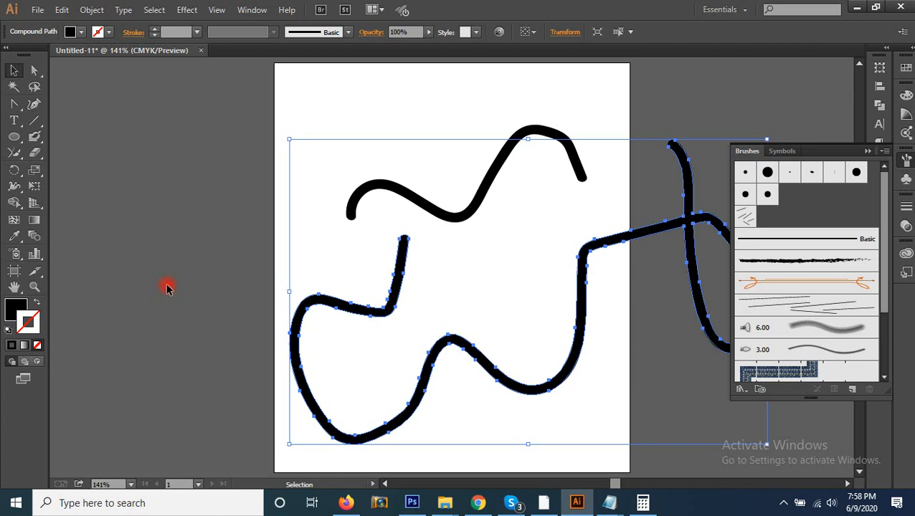
Step: Select both Blob Brush strokes and delete them
drag(360, 129, 423, 307)
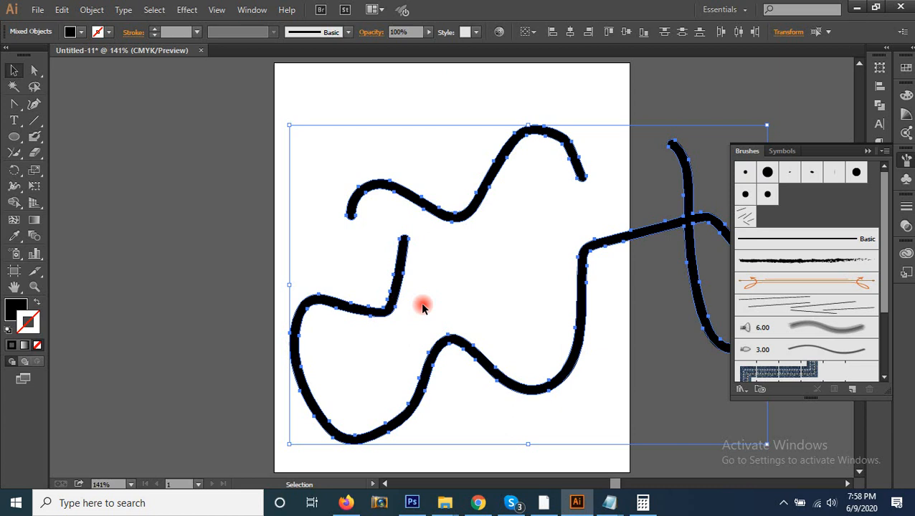
key(Delete)
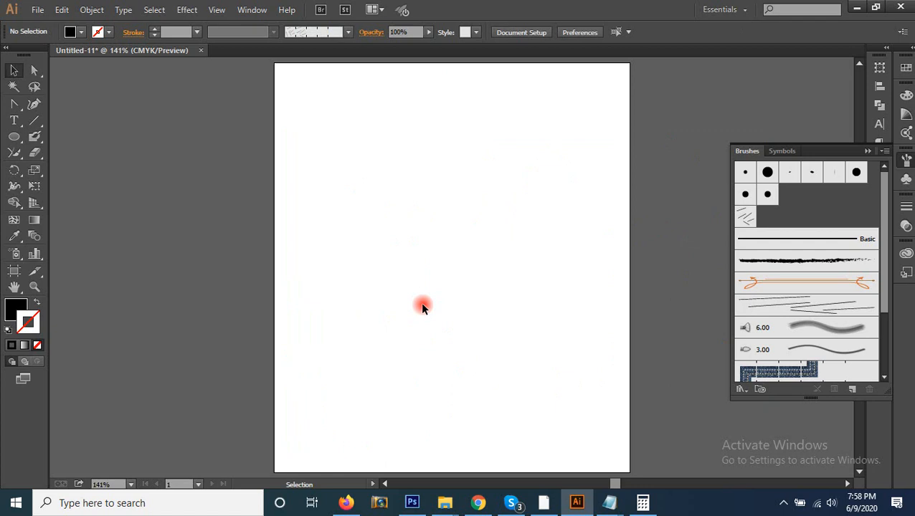
Step: Switch to Chrome, close the illustration preview, and return to the "bull character logo" image results
click(477, 502)
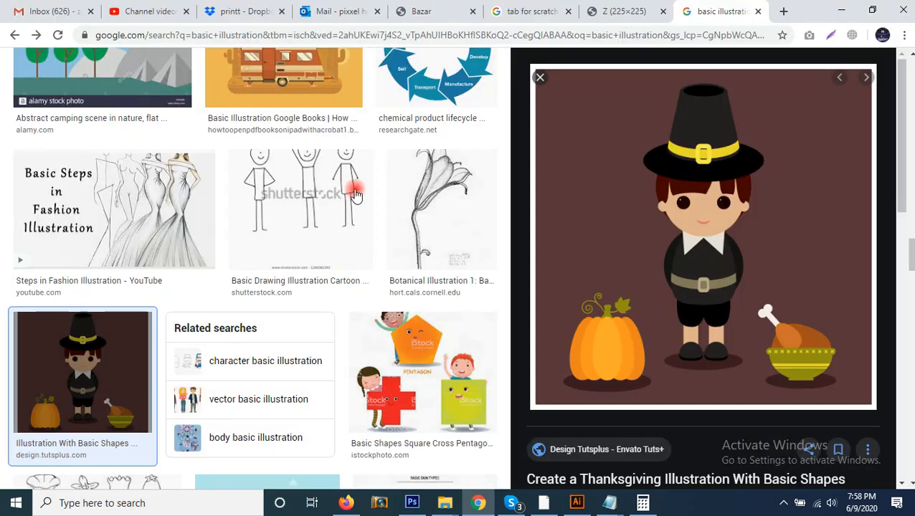
scroll(365, 194, up, 5)
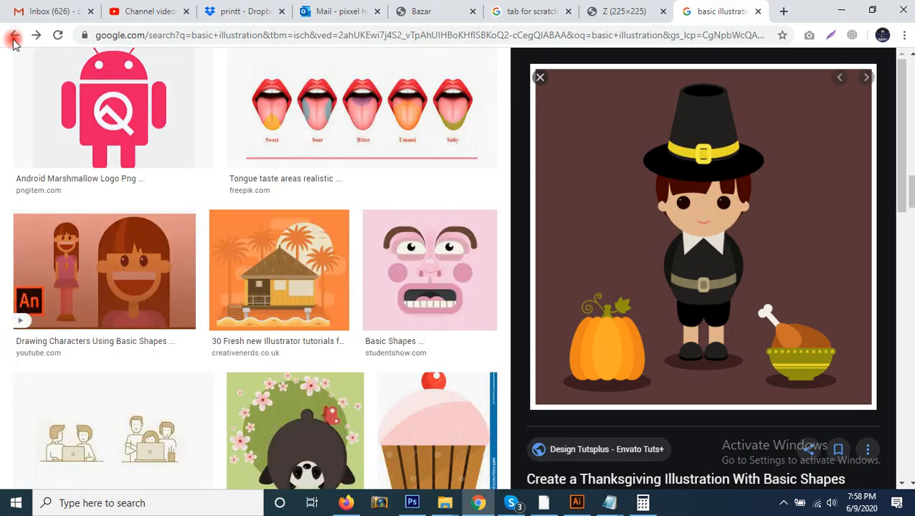
click(14, 36)
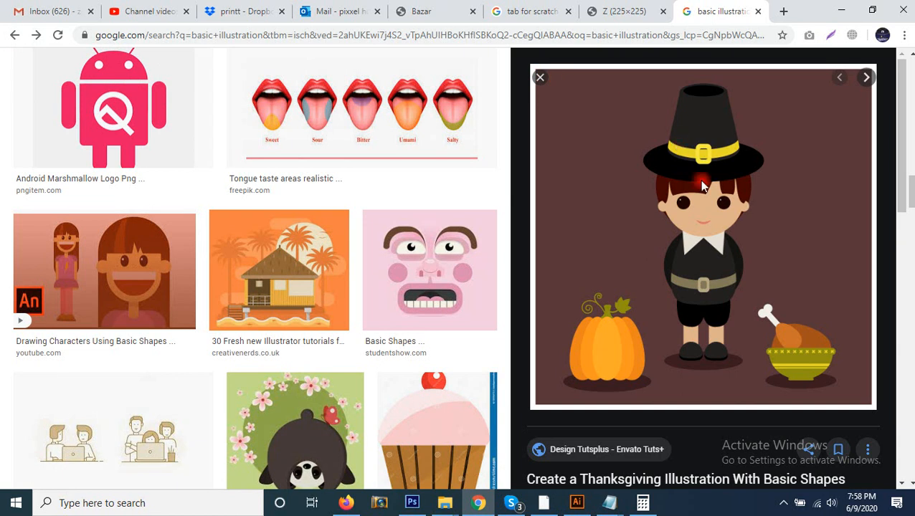
key(Escape)
scroll(455, 258, up, 5)
scroll(455, 259, up, 5)
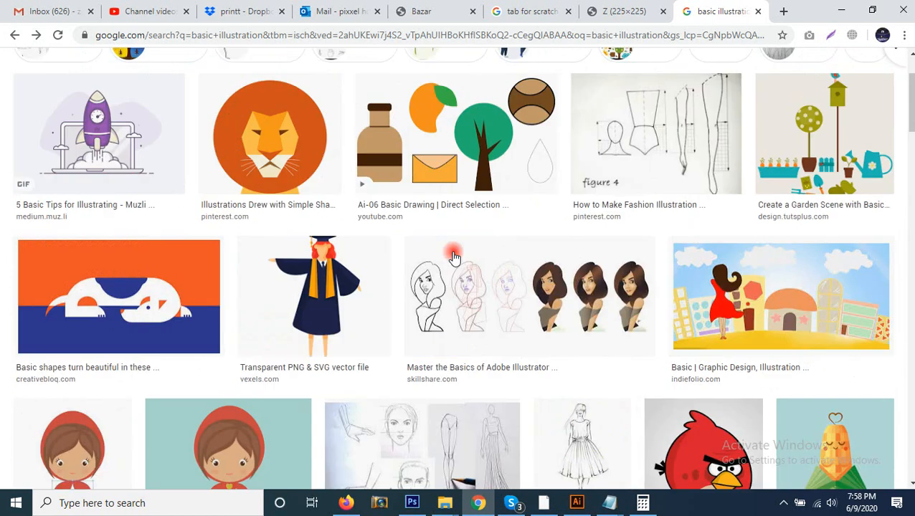
scroll(455, 258, up, 2)
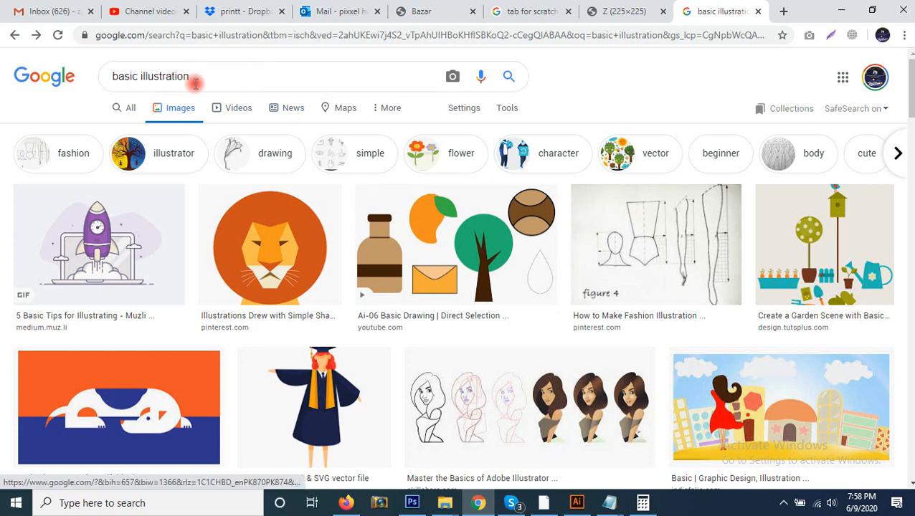
click(201, 172)
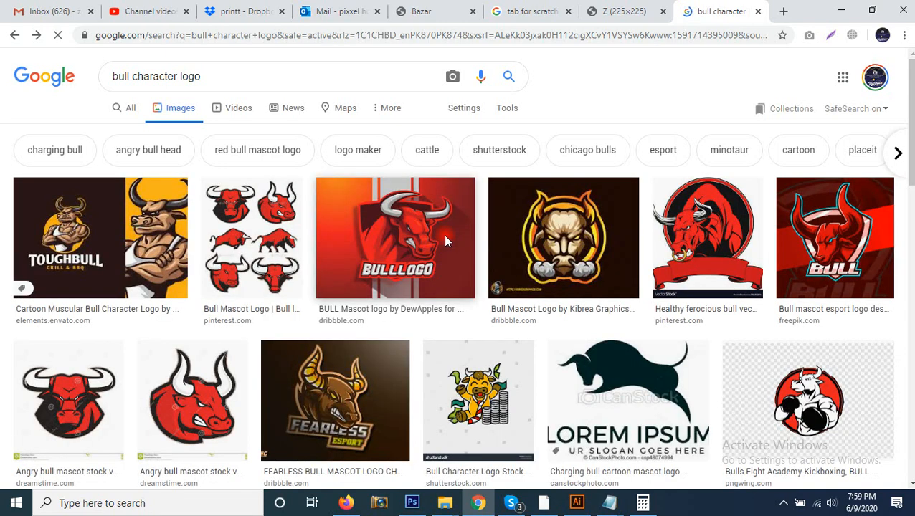
Step: Replace "bull" with "horse" in the image search and search for "horse character logo"
click(130, 77)
drag(130, 78, 106, 81)
text(ho)
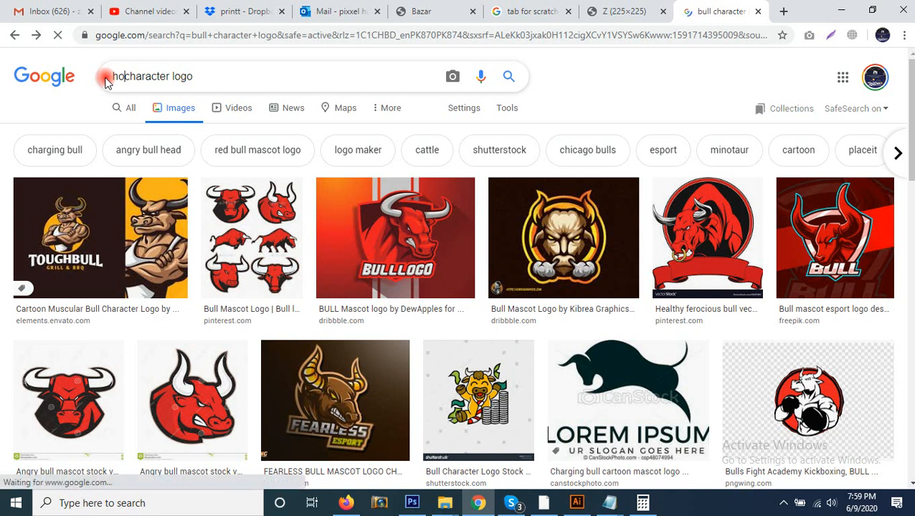
text(rse)
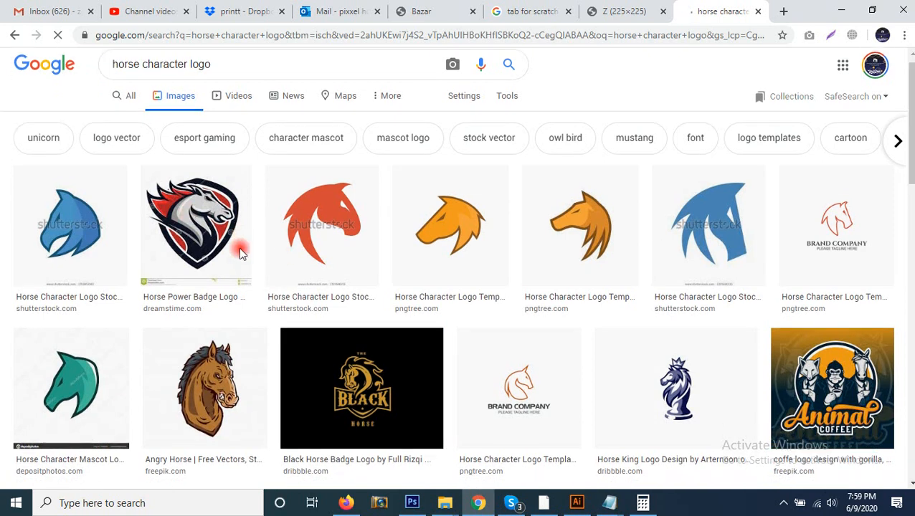
Step: Browse the horse character logo image results for mascot, badge and silhouette styles to use as illustration references
scroll(239, 251, down, 4)
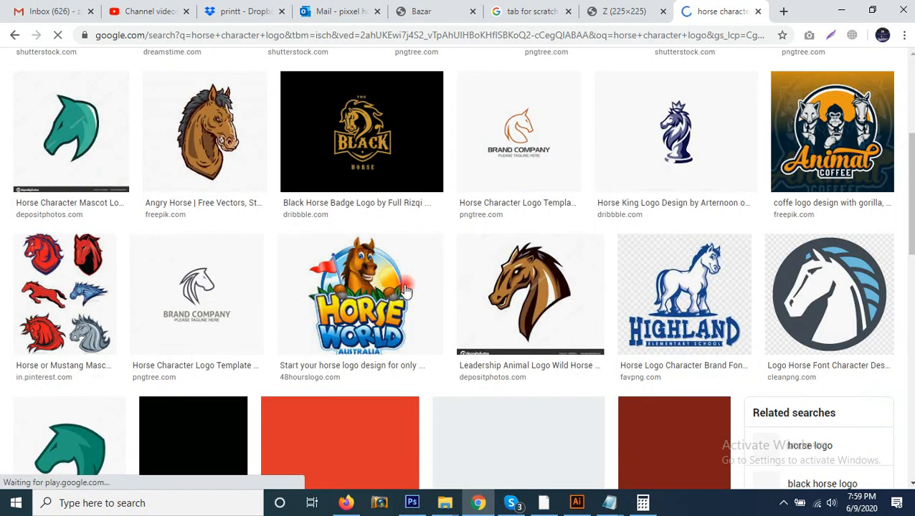
scroll(417, 264, down, 3)
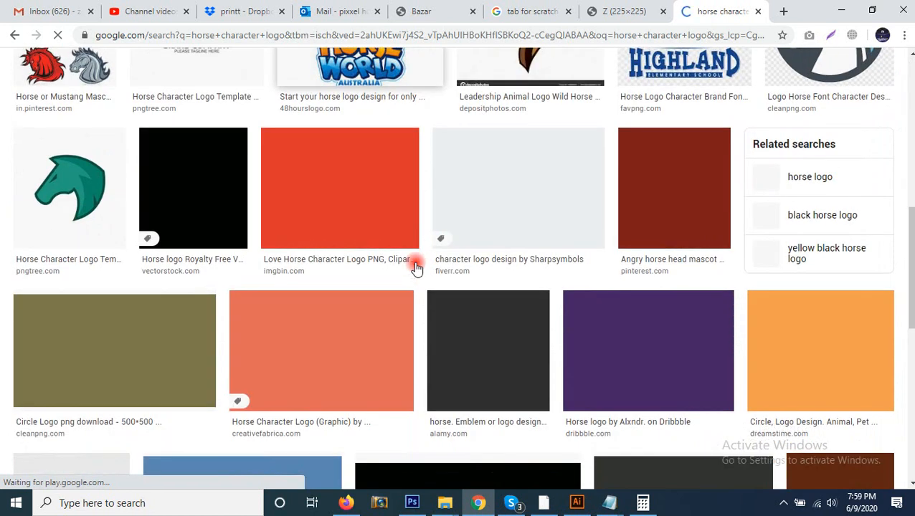
scroll(417, 266, up, 8)
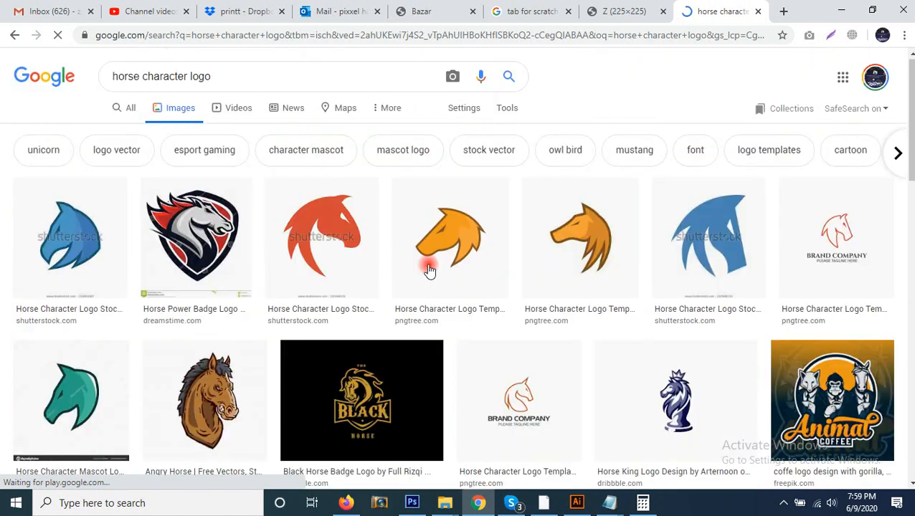
scroll(430, 268, down, 1)
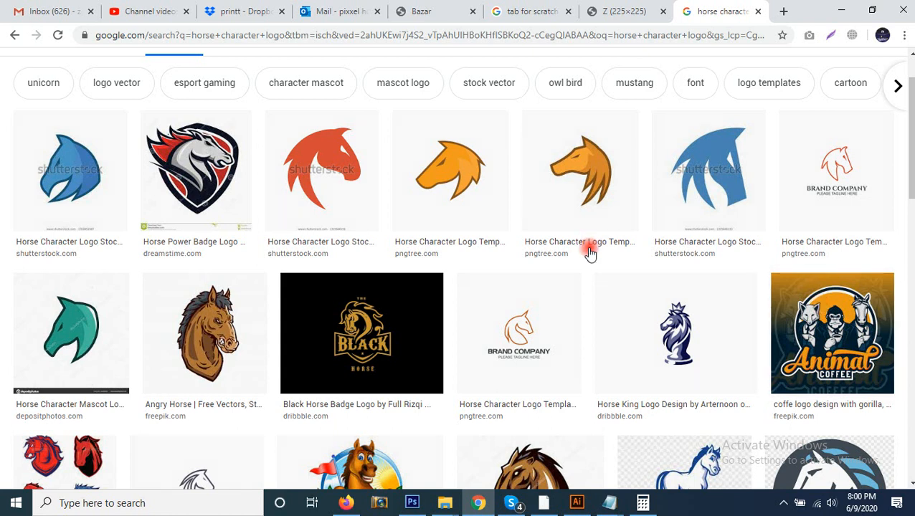
scroll(592, 280, down, 5)
scroll(592, 279, down, 1)
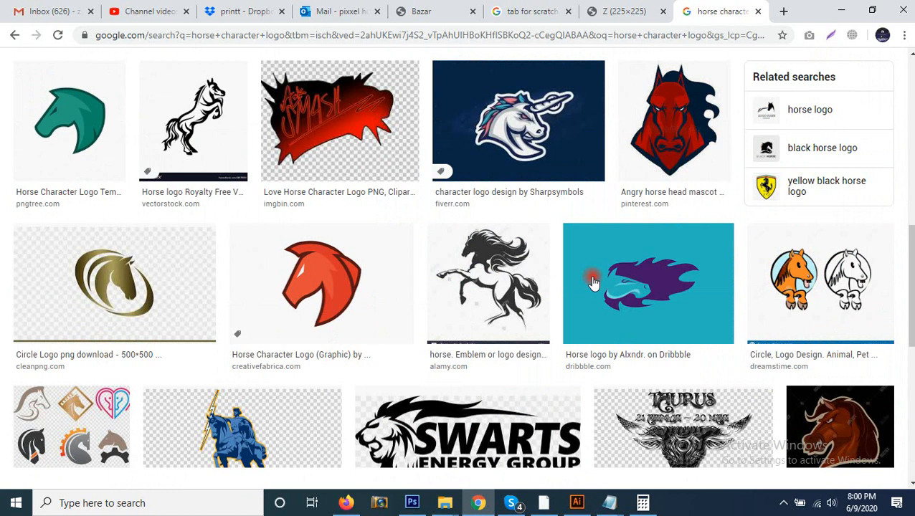
scroll(593, 282, down, 3)
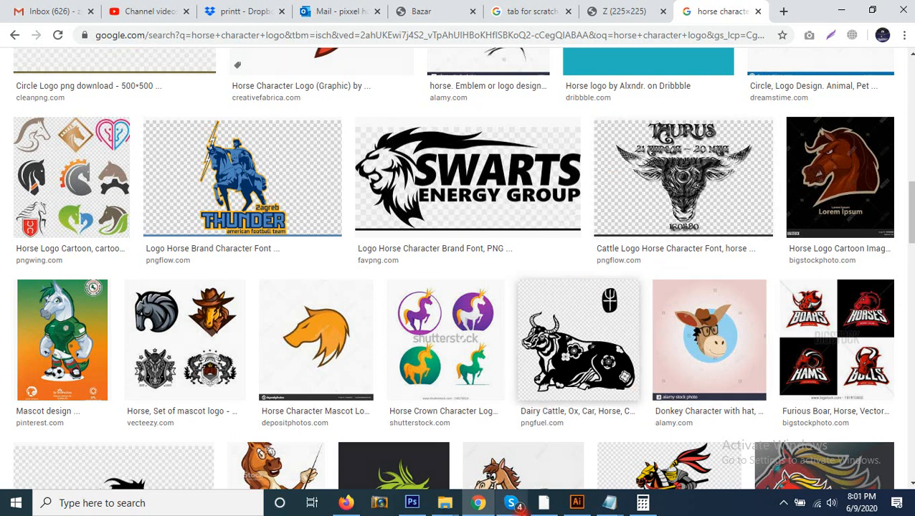
Step: Switch to Skype, close the shared bull image preview, and dismiss the call quality rating for the ended group call
click(510, 502)
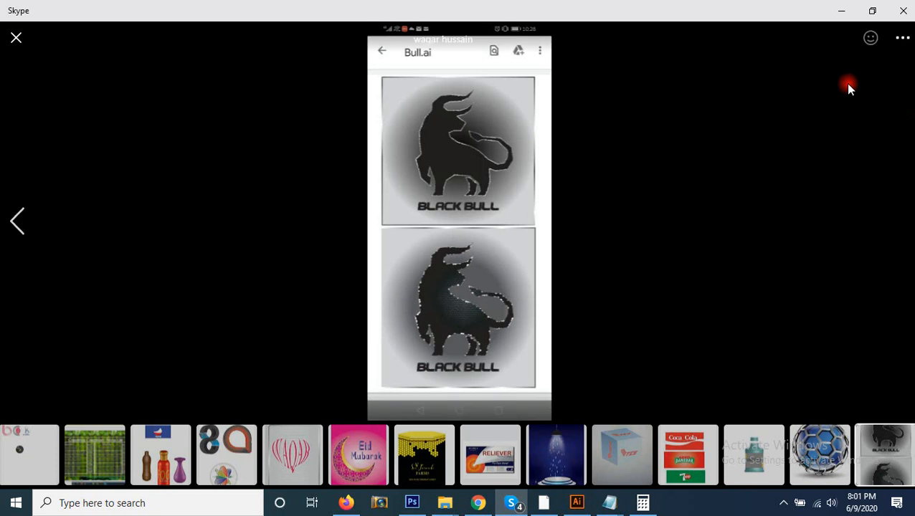
click(16, 38)
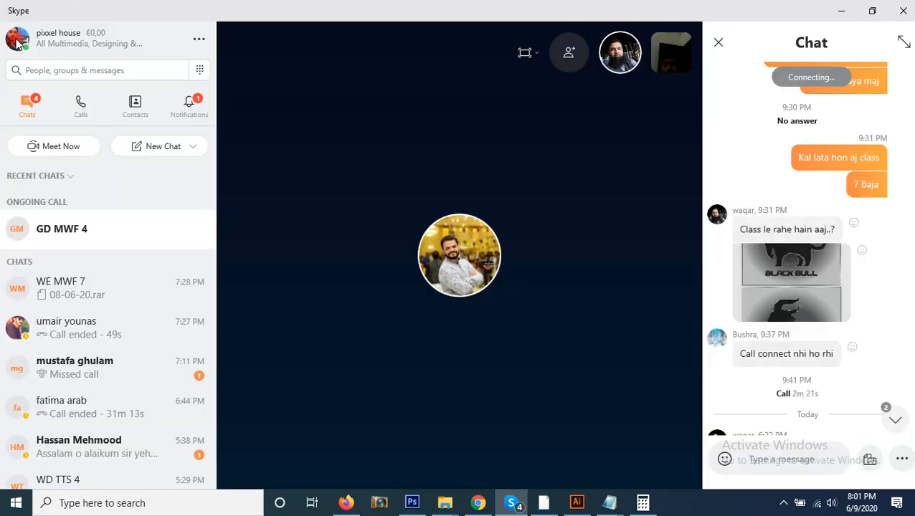
mouse_move(490, 164)
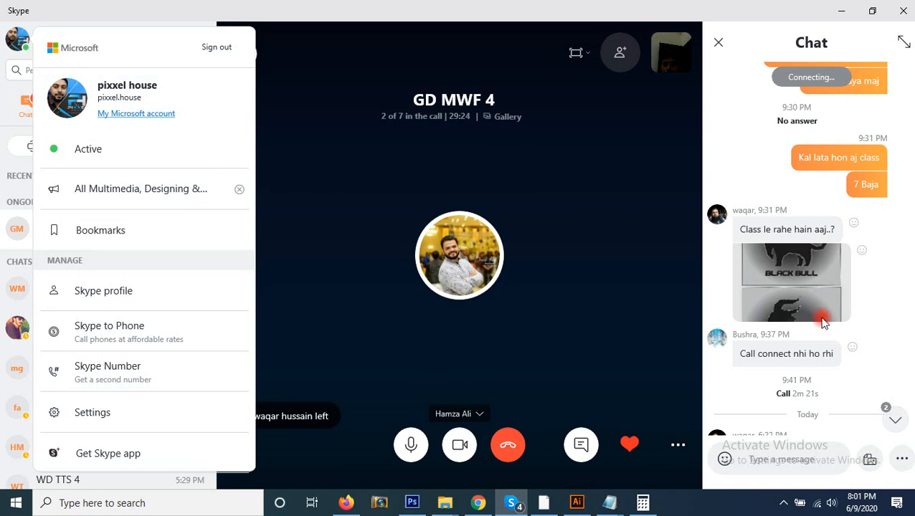
click(844, 382)
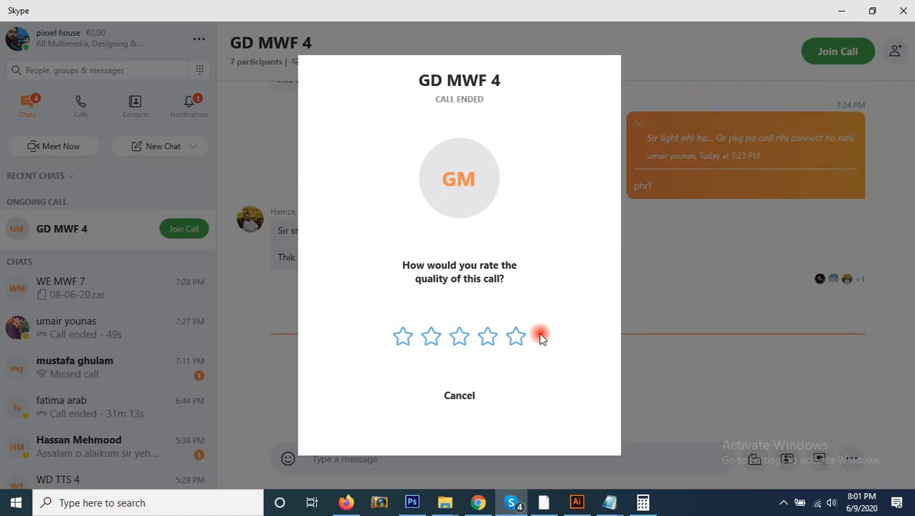
click(465, 402)
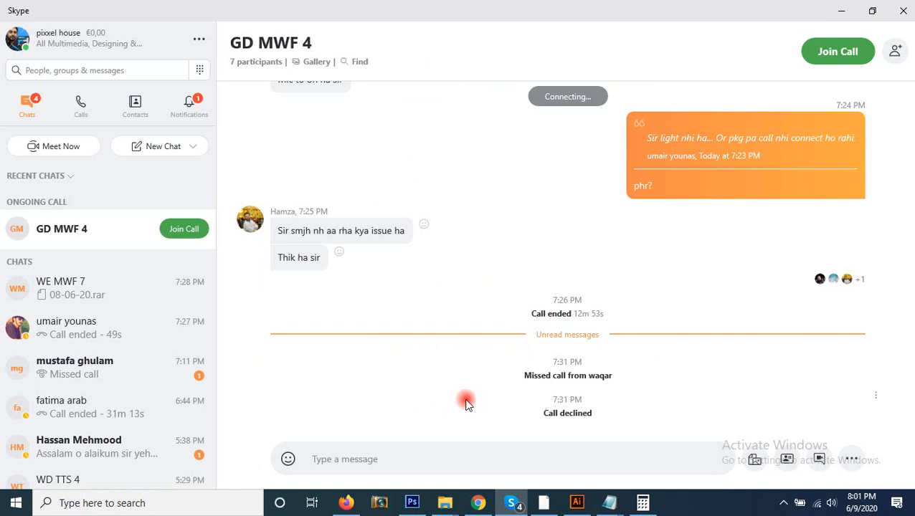